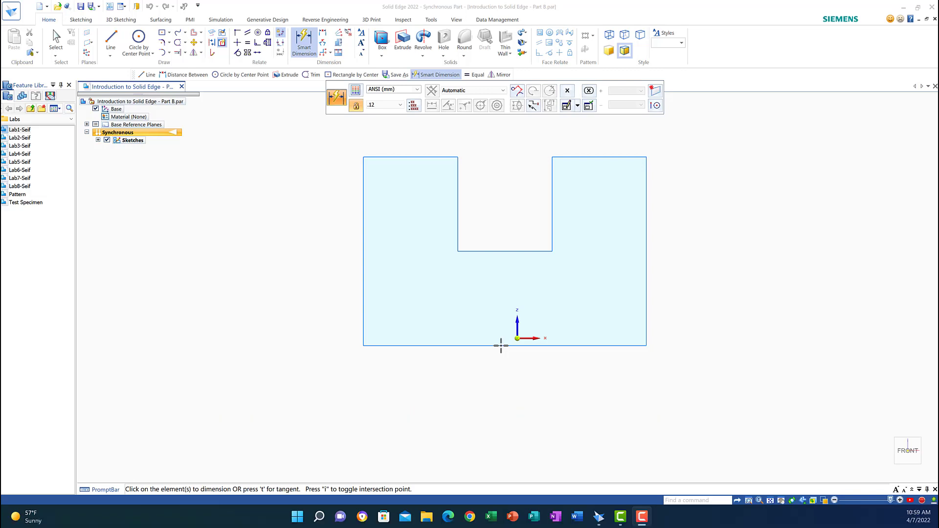
# Step: Dimension the profile's overall width below its bottom edge and its overall height beside the left edge
pyautogui.click(501, 346)
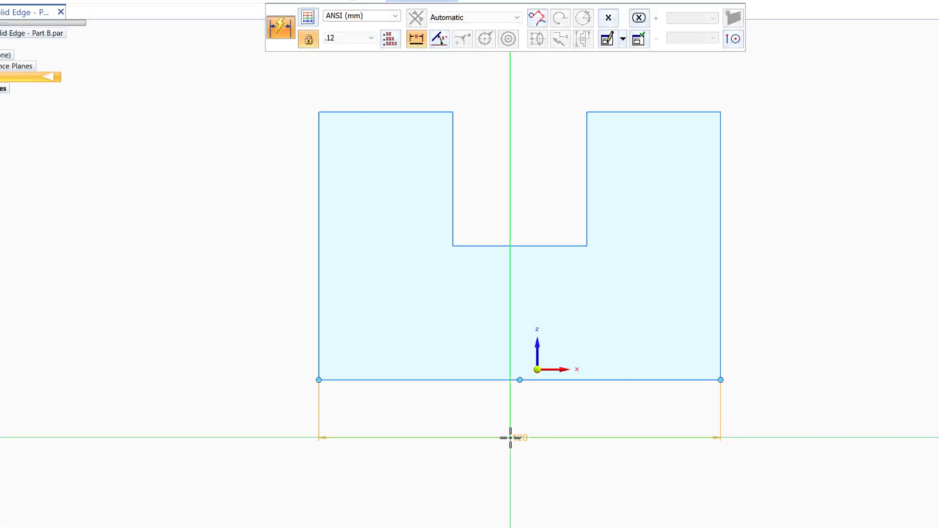
pyautogui.click(510, 438)
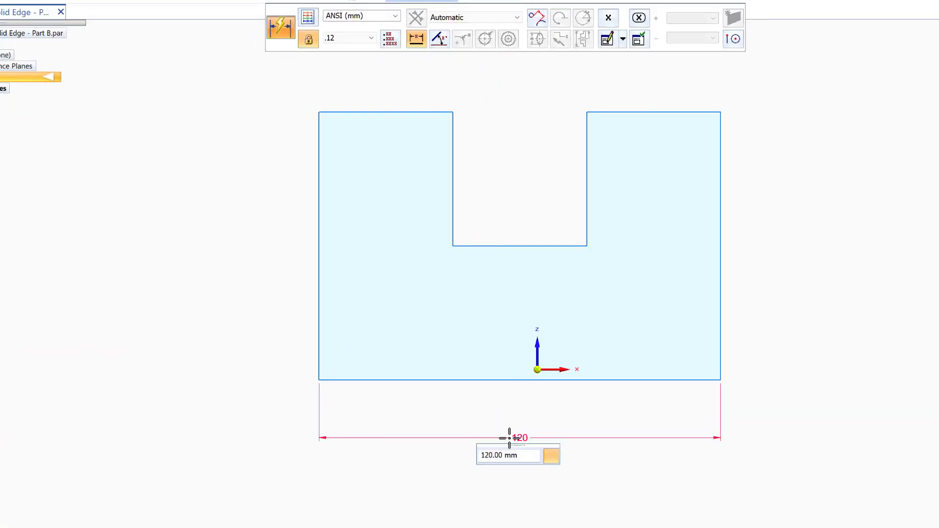
pyautogui.click(318, 230)
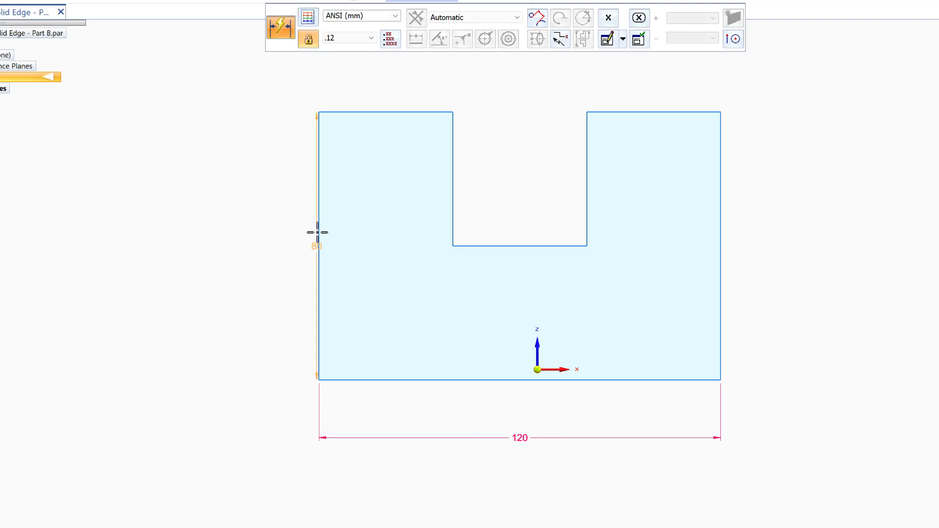
pyautogui.click(227, 226)
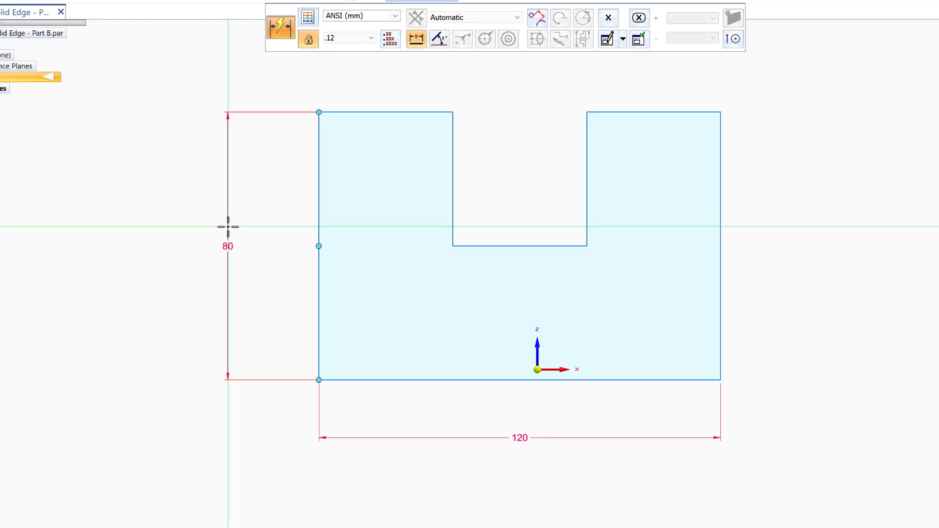
# Step: Dimension the notch's depth, placing the dimension between the profile's left edge and the overall height dimension
pyautogui.click(452, 185)
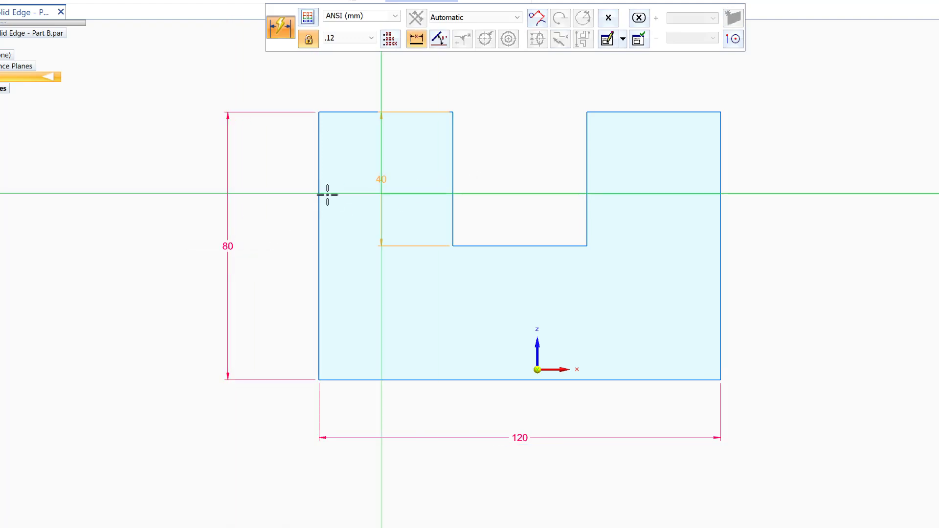
pyautogui.click(274, 192)
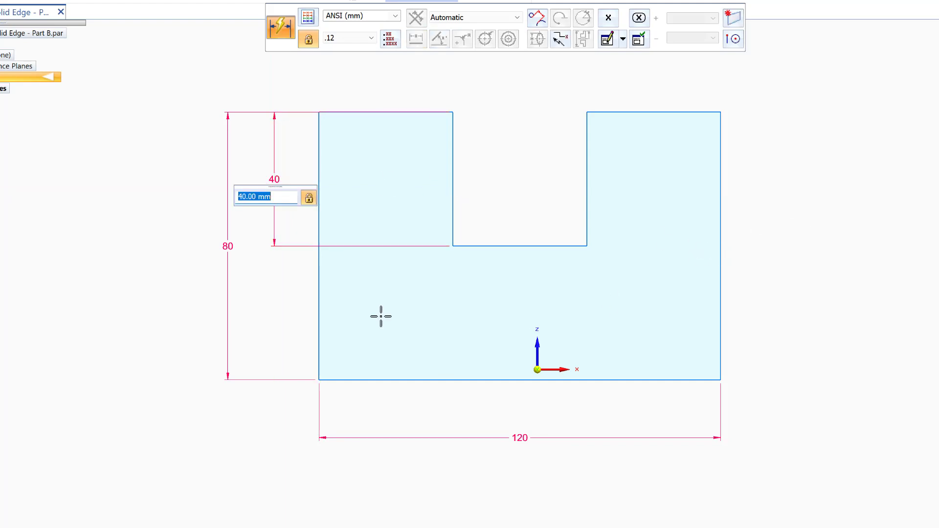
pyautogui.click(72, 241)
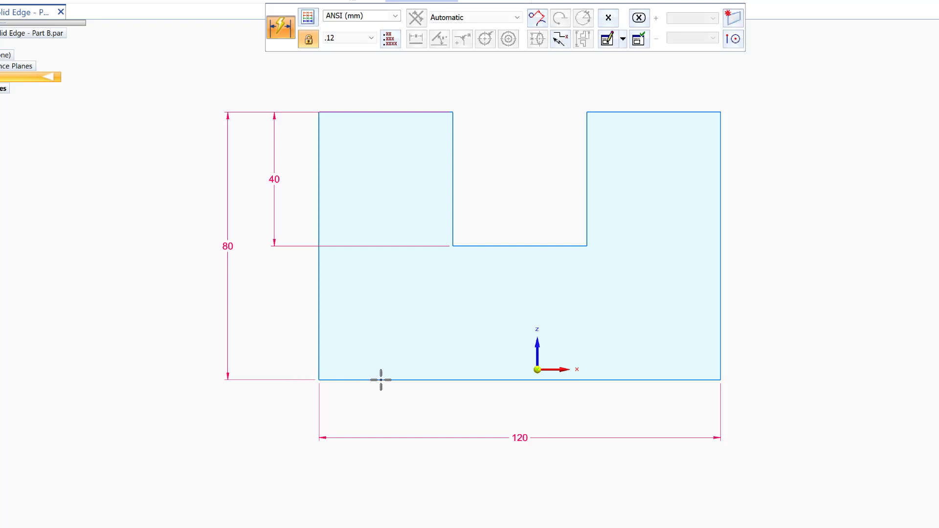
# Step: Dimension the widths of the right and left upper edges, placing both dimensions above the profile
pyautogui.click(661, 112)
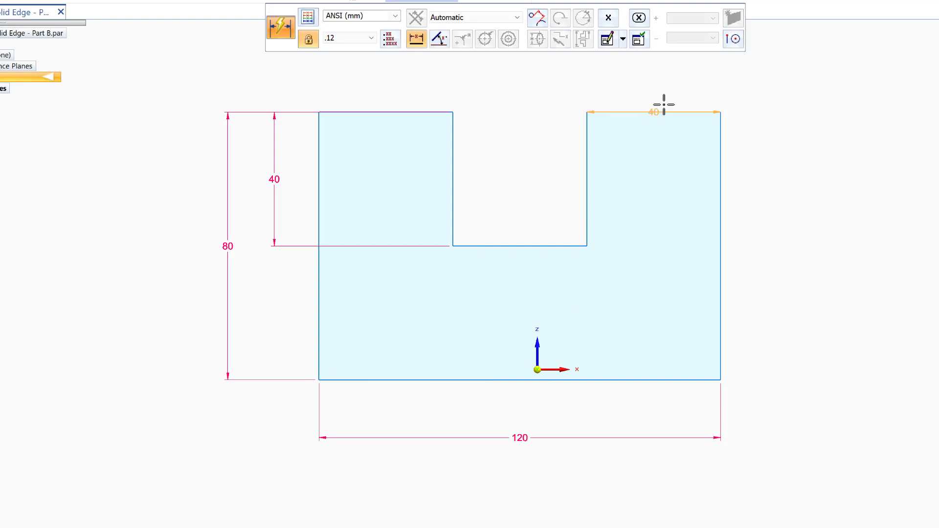
pyautogui.click(663, 74)
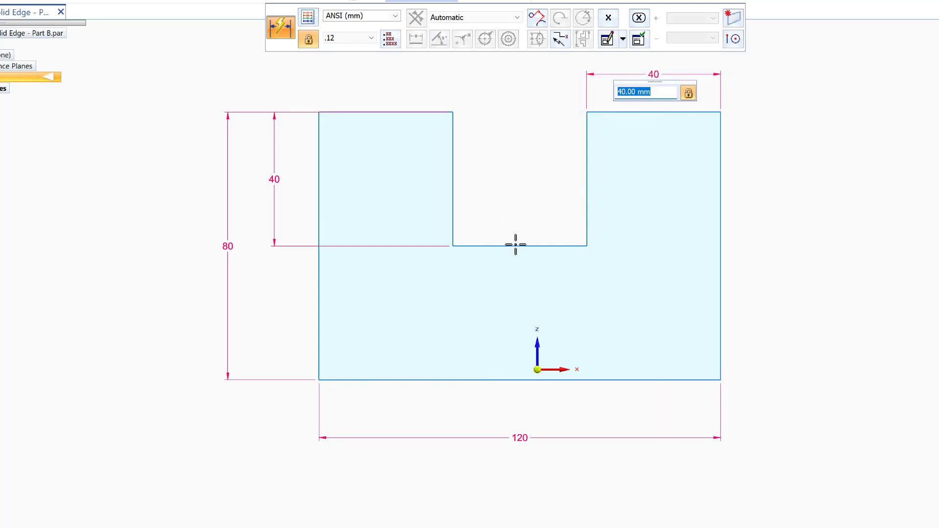
pyautogui.click(375, 111)
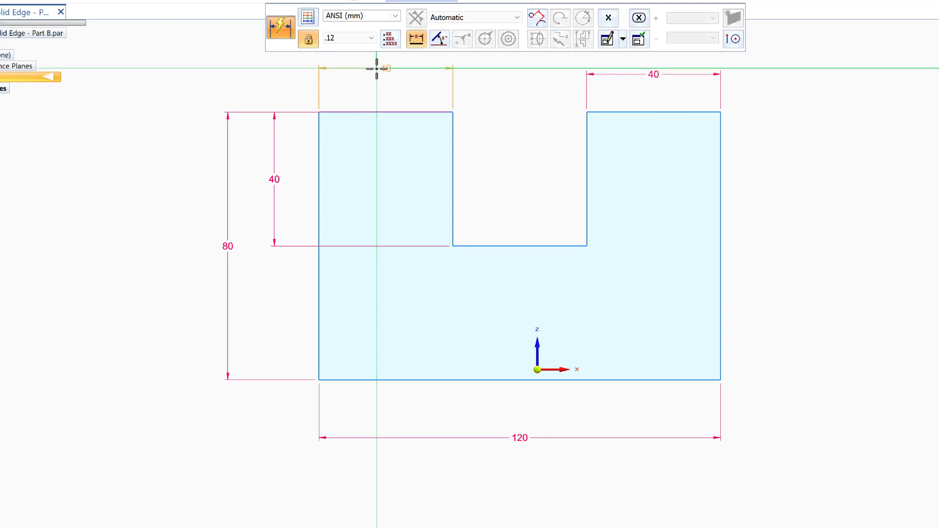
pyautogui.click(376, 71)
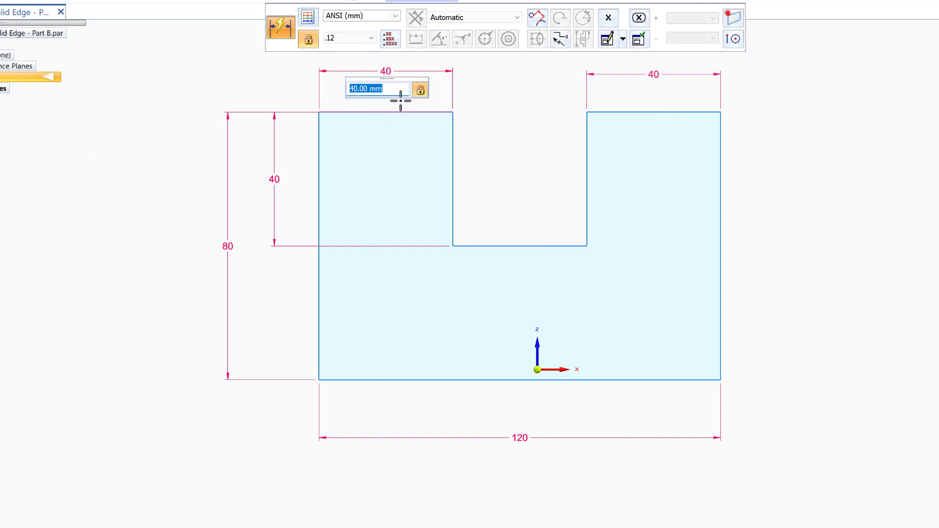
pyautogui.click(486, 85)
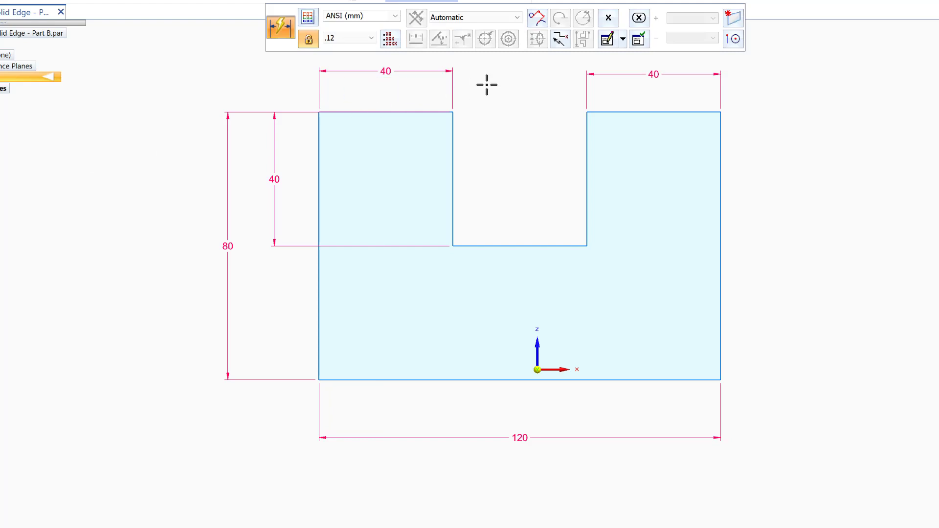
# Step: Dimension the notch's bottom edge, placing the dimension above the profile between the two upper-edge dimensions
pyautogui.click(514, 245)
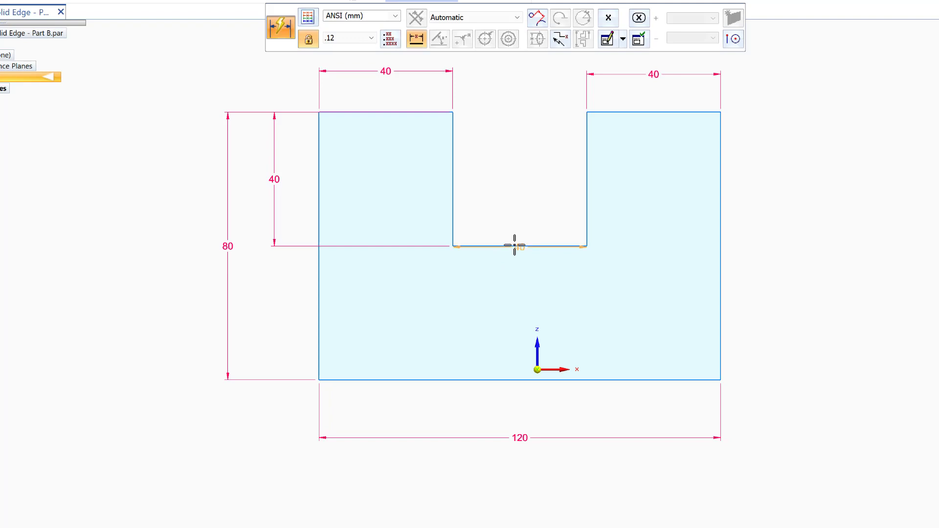
pyautogui.click(514, 74)
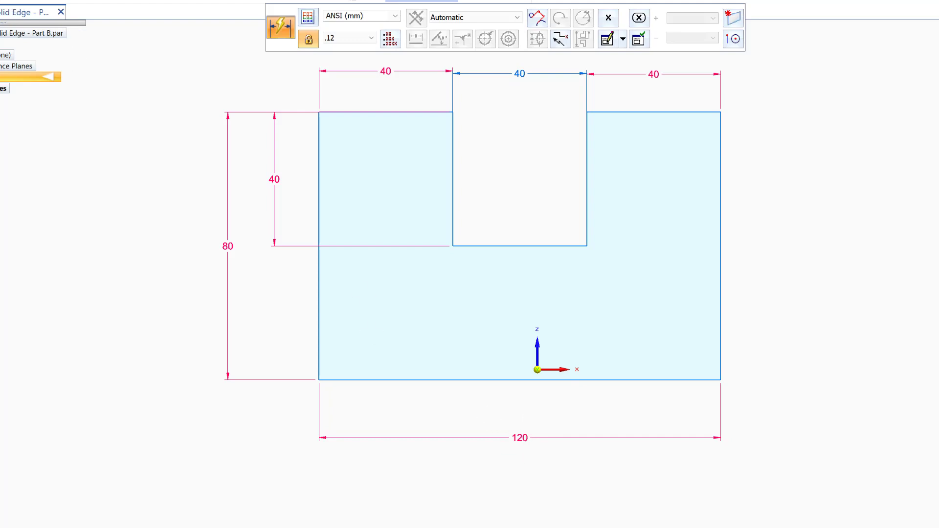
pyautogui.press('Escape')
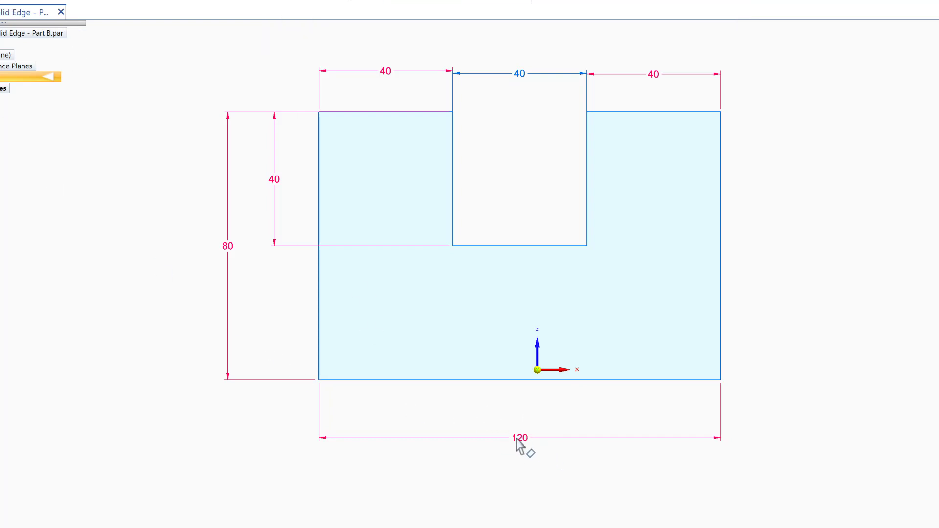
# Step: Set the profile's overall width to 130 mm
pyautogui.doubleClick(520, 438)
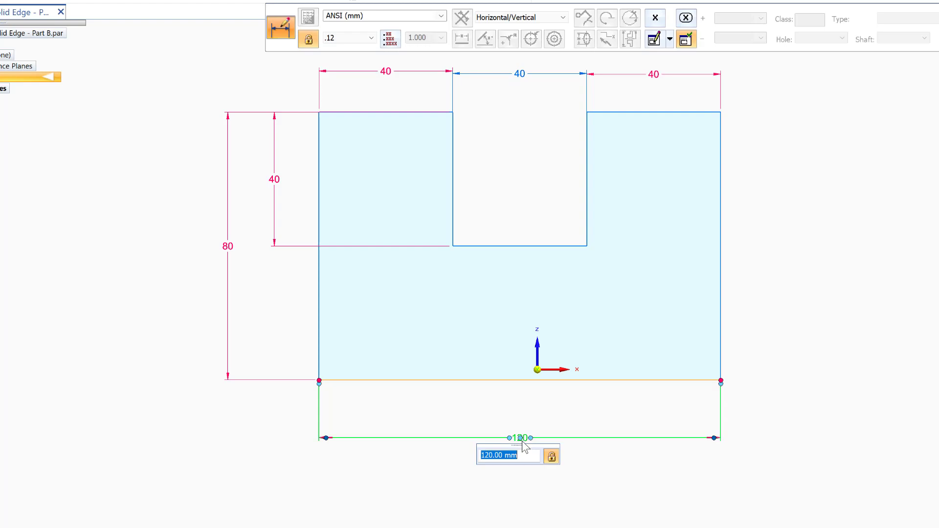
pyautogui.write('1')
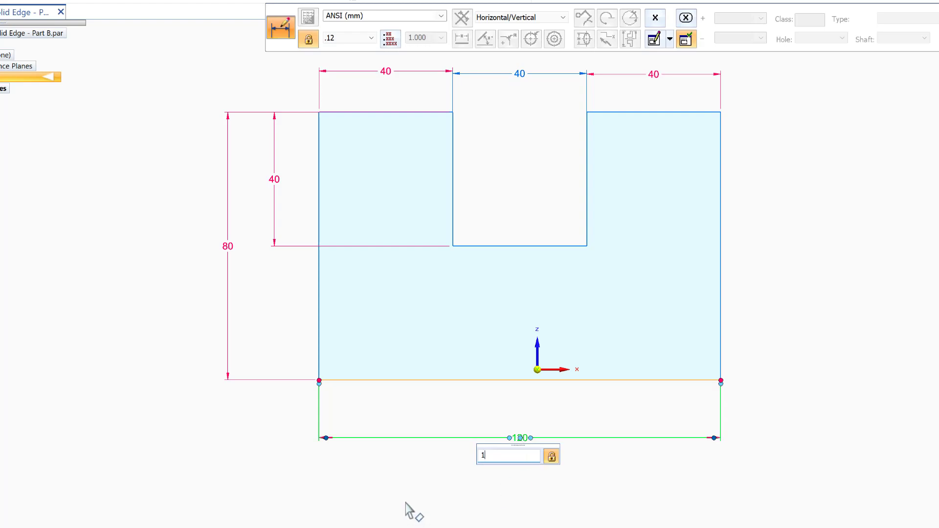
pyautogui.write('30')
pyautogui.press('Return')
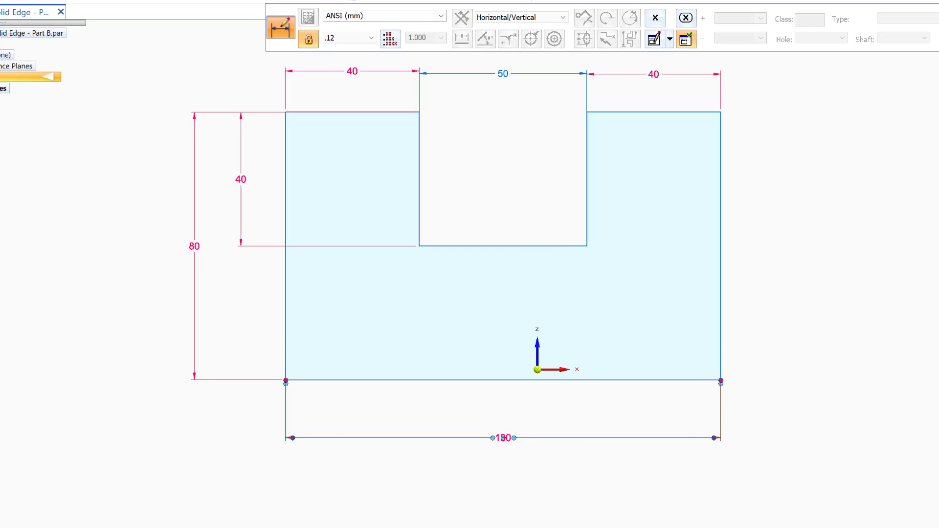
pyautogui.press('Return')
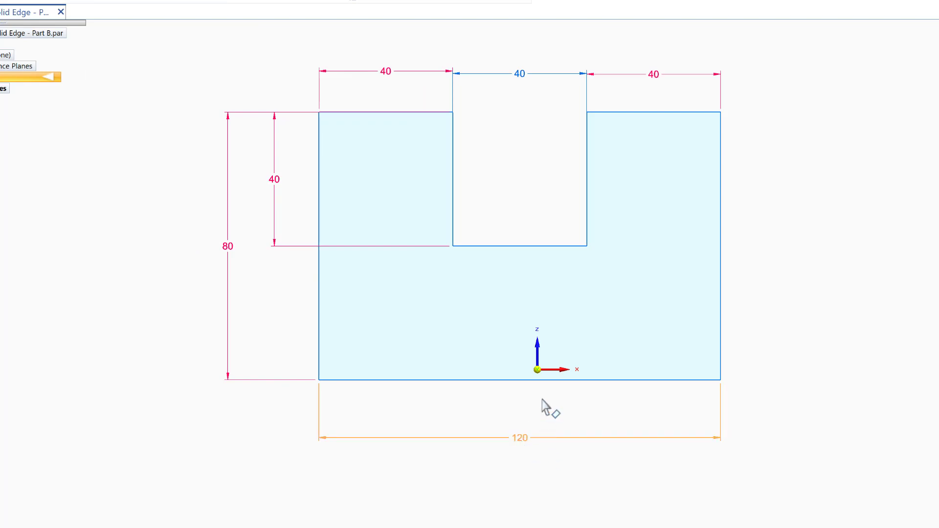
# Step: Set the widths of both the right and left upper edges to 35 mm
pyautogui.click(654, 79)
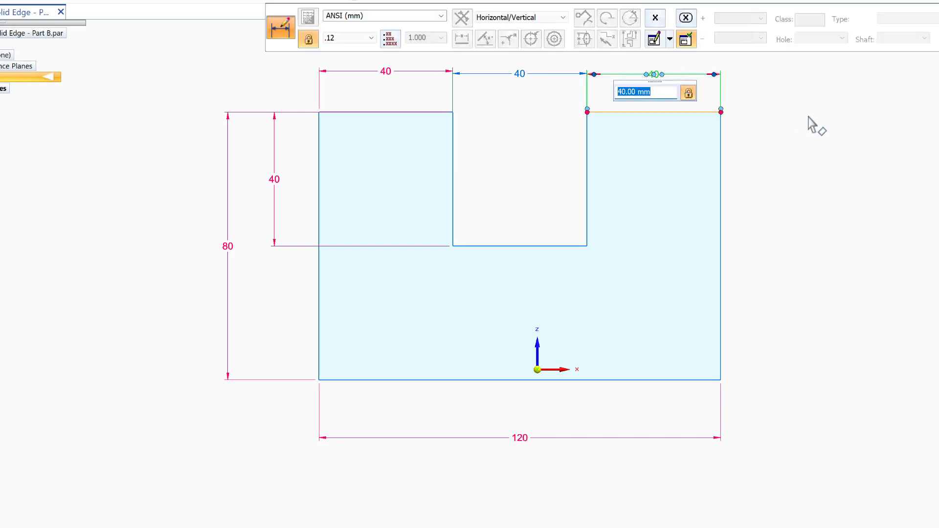
pyautogui.write('35')
pyautogui.press('Return')
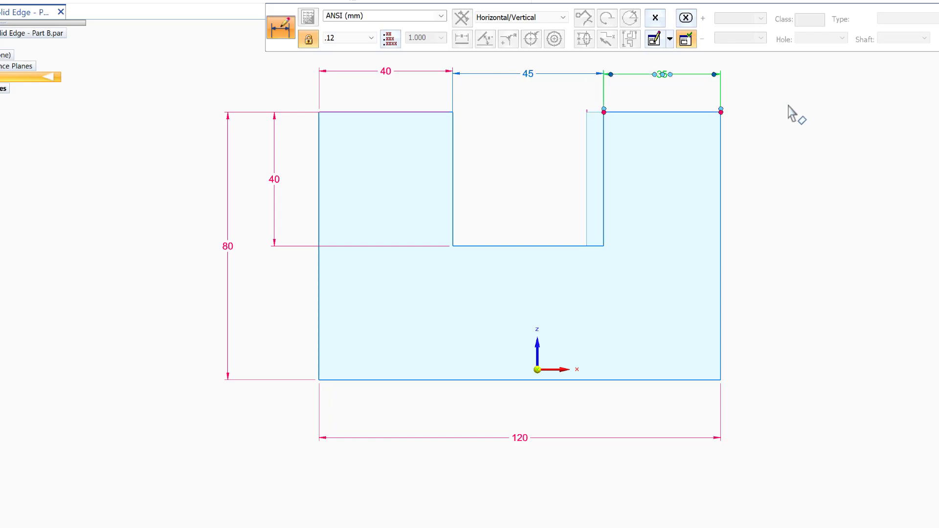
pyautogui.click(385, 71)
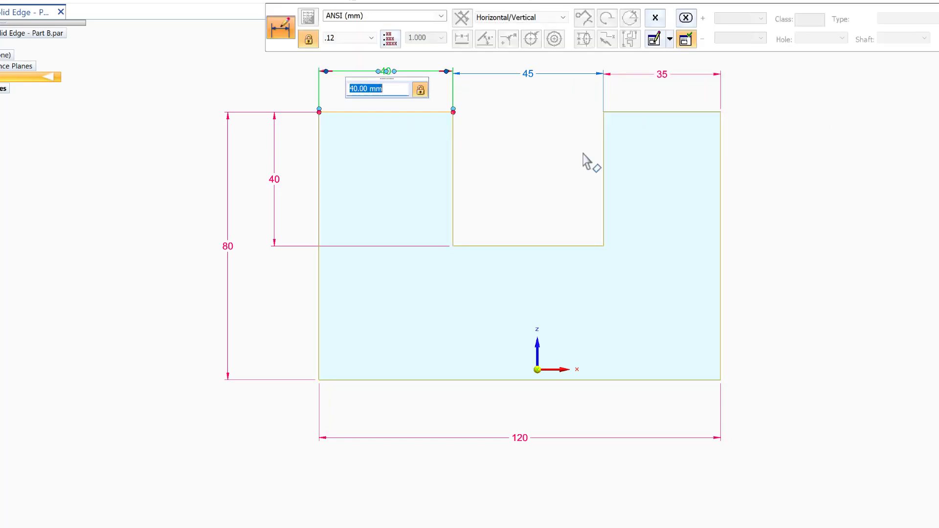
pyautogui.write('35')
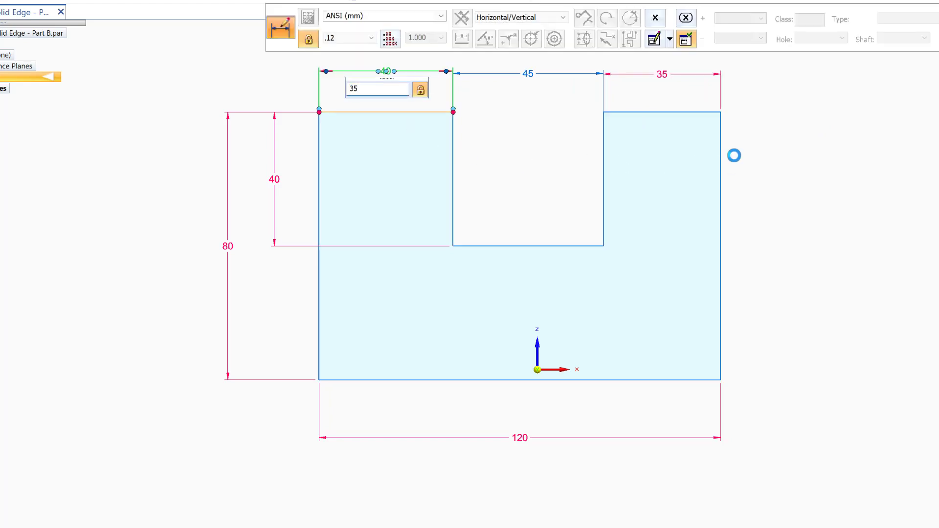
pyautogui.press('Return')
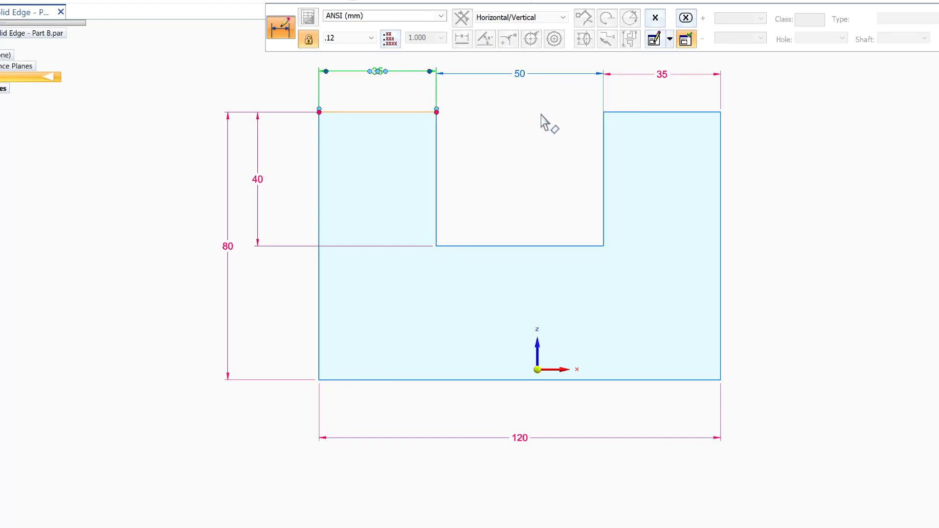
pyautogui.click(825, 95)
pyautogui.click(855, 74)
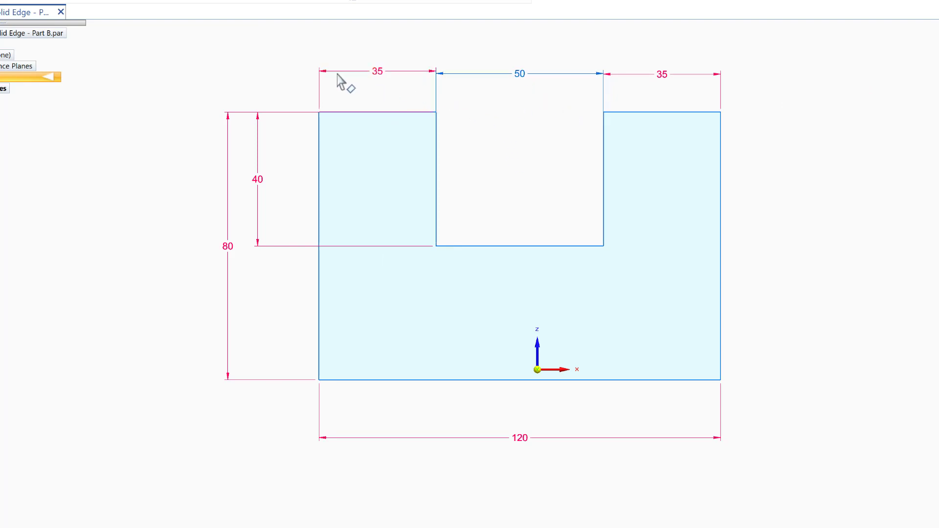
pyautogui.click(469, 246)
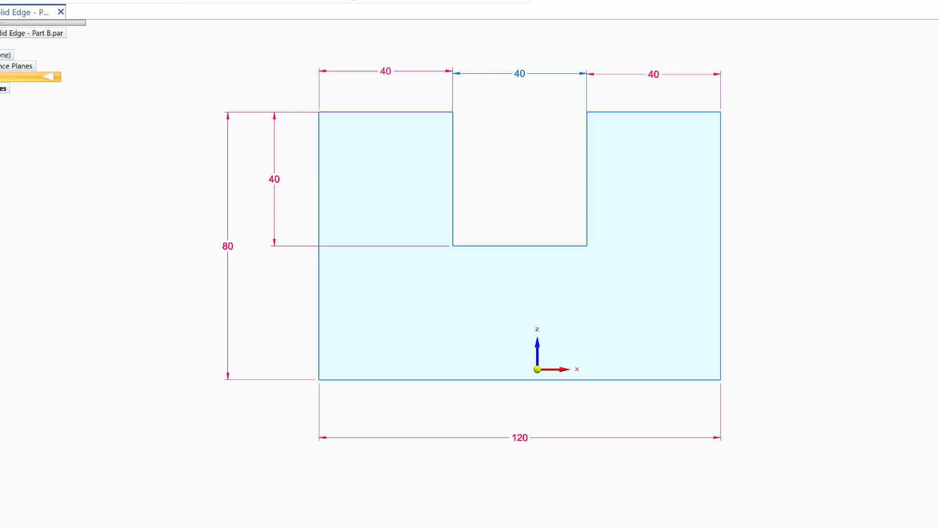
# Step: Delete the width dimensions of the left upper edge and the notch
pyautogui.click(391, 74)
pyautogui.press('Delete')
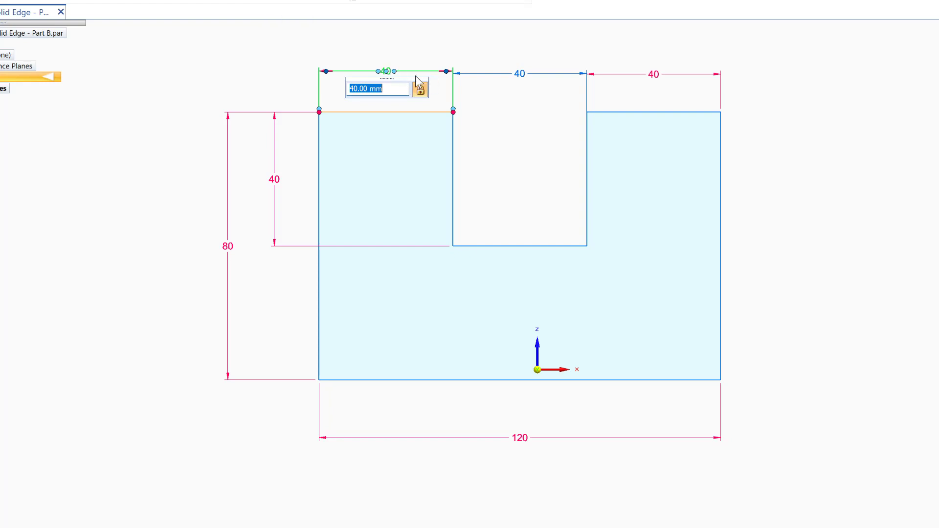
pyautogui.click(510, 74)
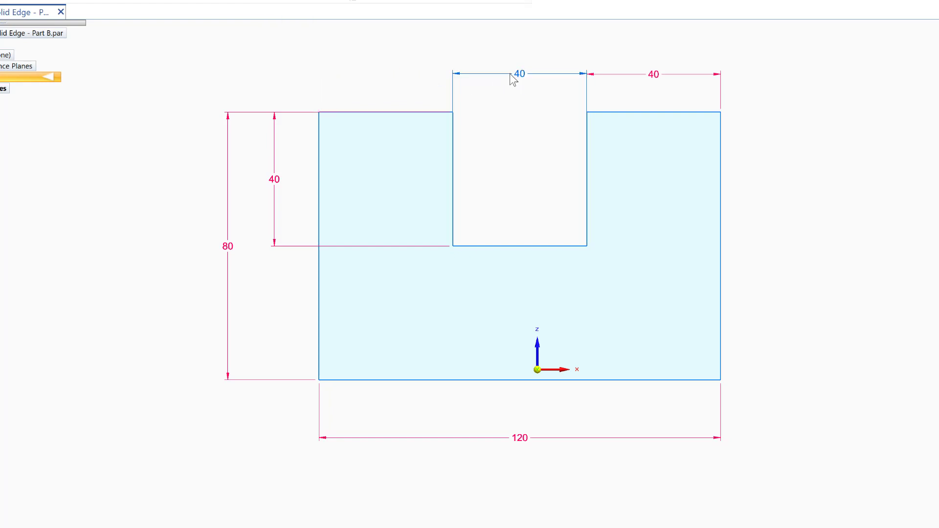
pyautogui.click(843, 77)
# Step: Dimension the notch's width again with Smart Dimension, aligned with the right upper-edge dimension, as a locked driving dimension
pyautogui.click(421, 1)
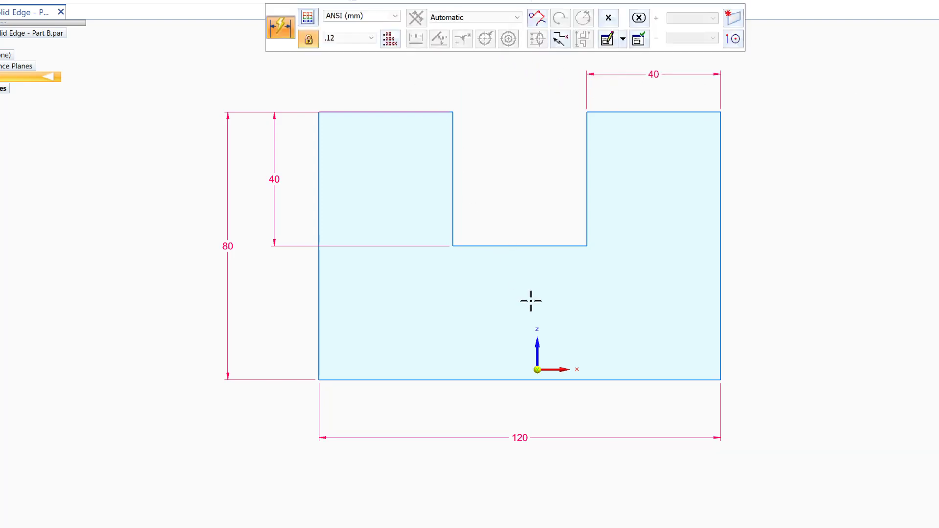
pyautogui.click(516, 244)
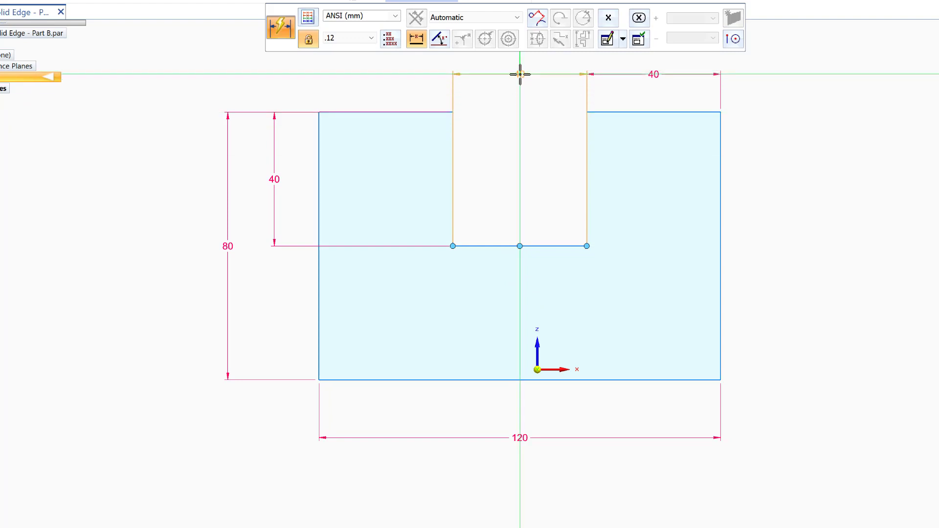
pyautogui.click(520, 73)
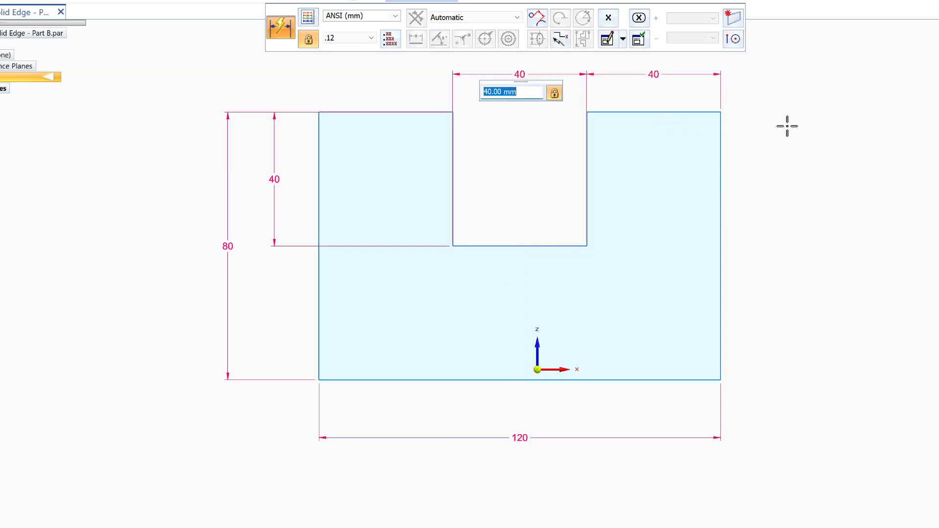
pyautogui.press('Return')
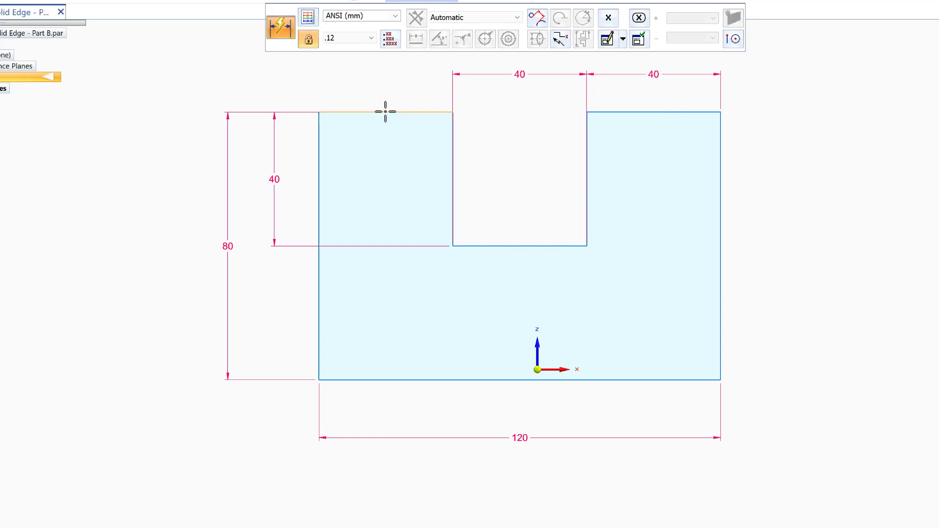
# Step: Dimension the left upper edge as a driven dimension, in line with the notch width dimension
pyautogui.click(385, 112)
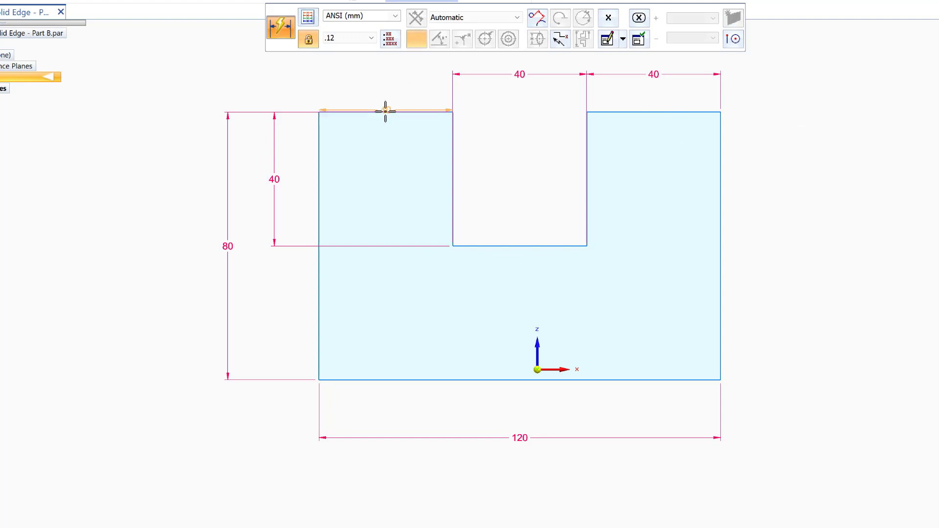
pyautogui.click(391, 75)
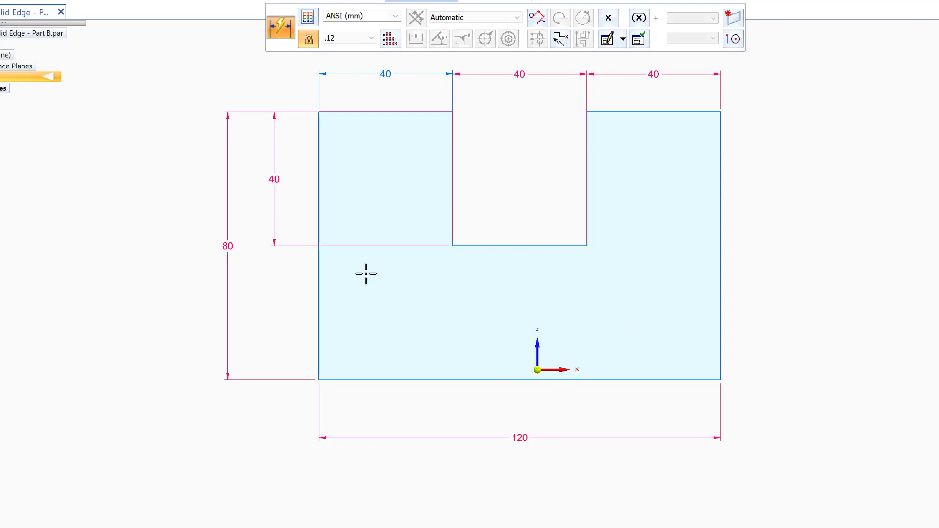
pyautogui.press('Escape')
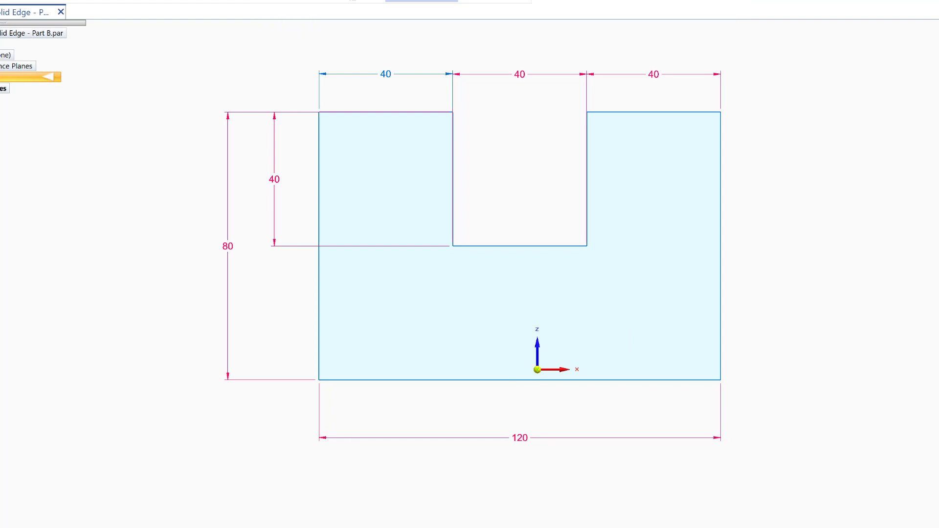
# Step: Set the notch's width dimension to 30 mm
pyautogui.click(505, 77)
pyautogui.write('30')
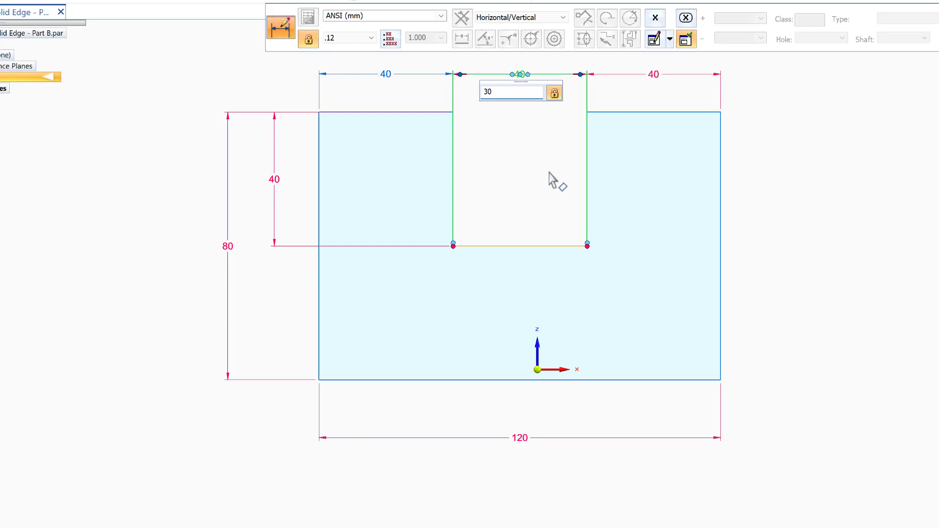
pyautogui.press('Return')
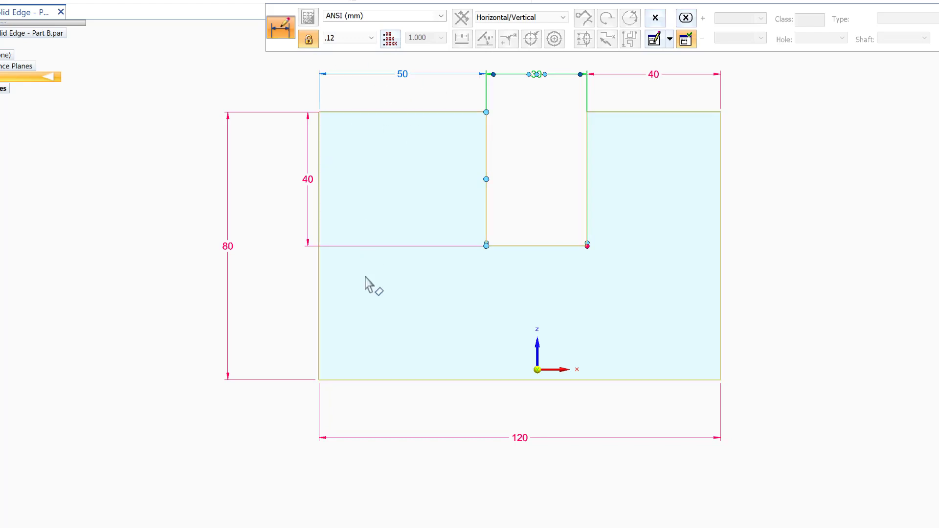
pyautogui.press('Escape')
# Step: Set the notch's depth dimension to 60 mm
pyautogui.click(309, 182)
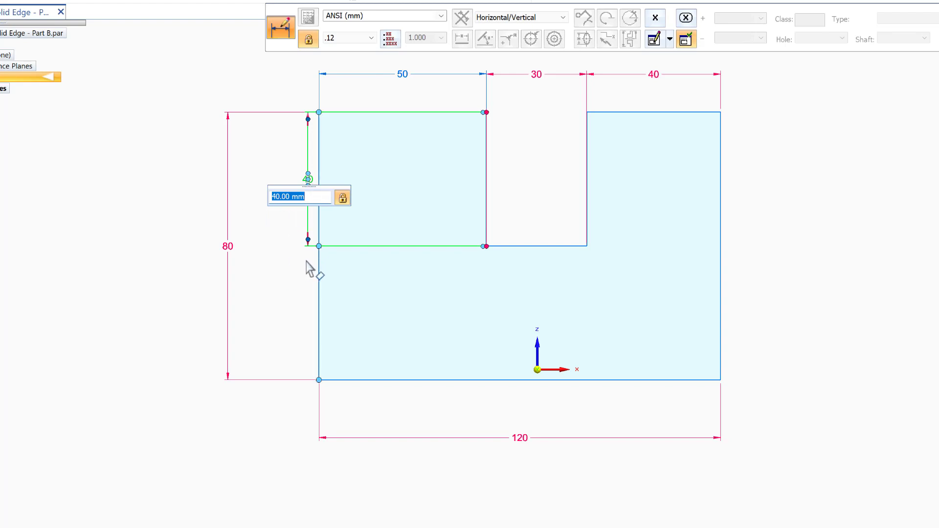
pyautogui.write('60')
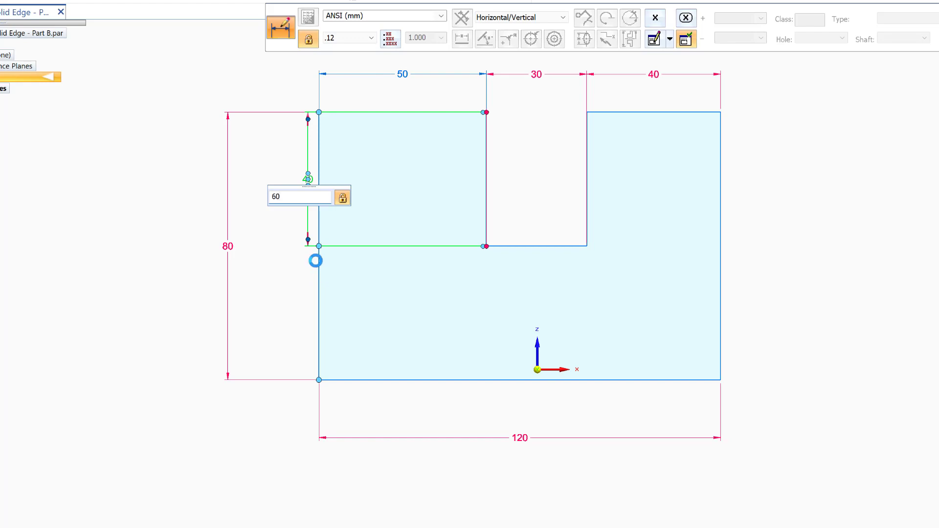
pyautogui.press('Return')
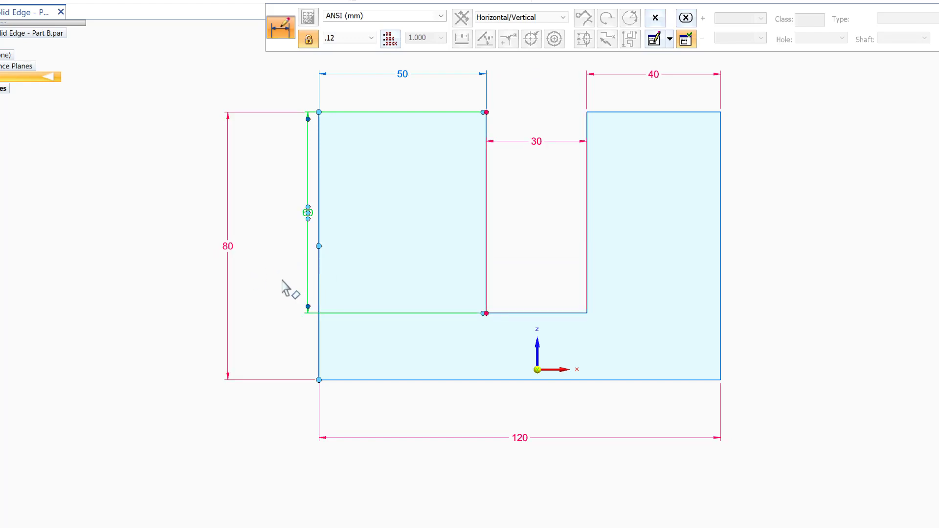
pyautogui.click(274, 231)
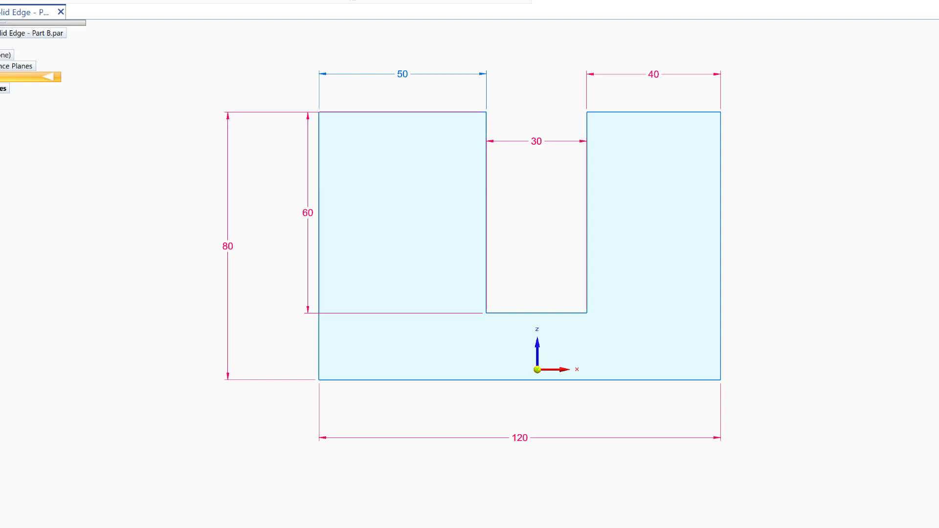
# Step: Dimension the width of the separate square with Smart Dimension, placing the dimension above its upper edge
pyautogui.moveTo(847, 243)
pyautogui.keyDown('shift'); pyautogui.mouseDown(button='middle')
pyautogui.moveTo(295, 234)
pyautogui.moveTo(139, 258)
pyautogui.moveTo(0, 313)
pyautogui.moveTo(0, 339)
pyautogui.mouseUp(button='middle'); pyautogui.keyUp('shift')
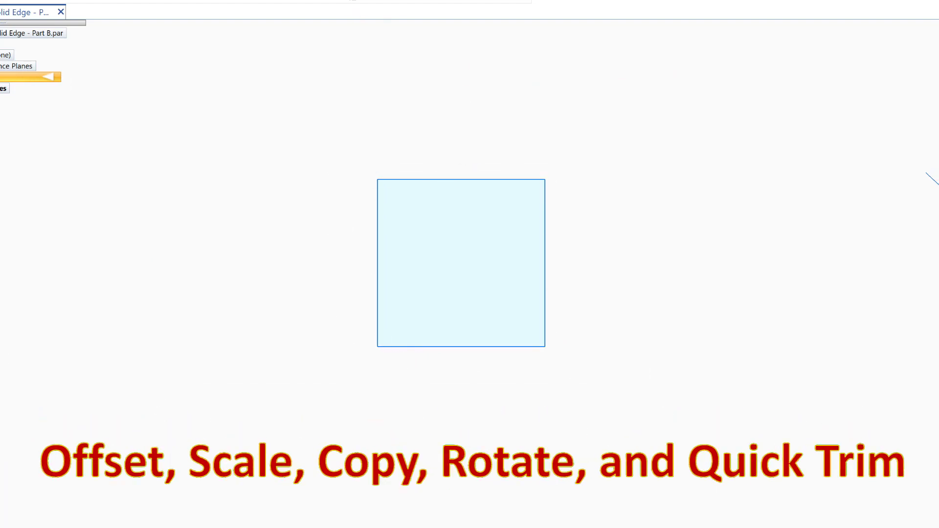
pyautogui.click(294, 42)
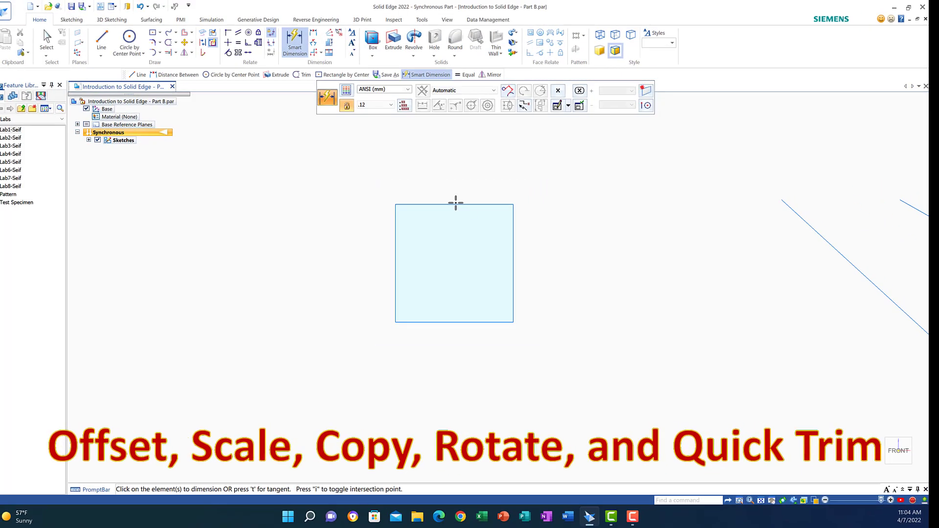
pyautogui.click(455, 205)
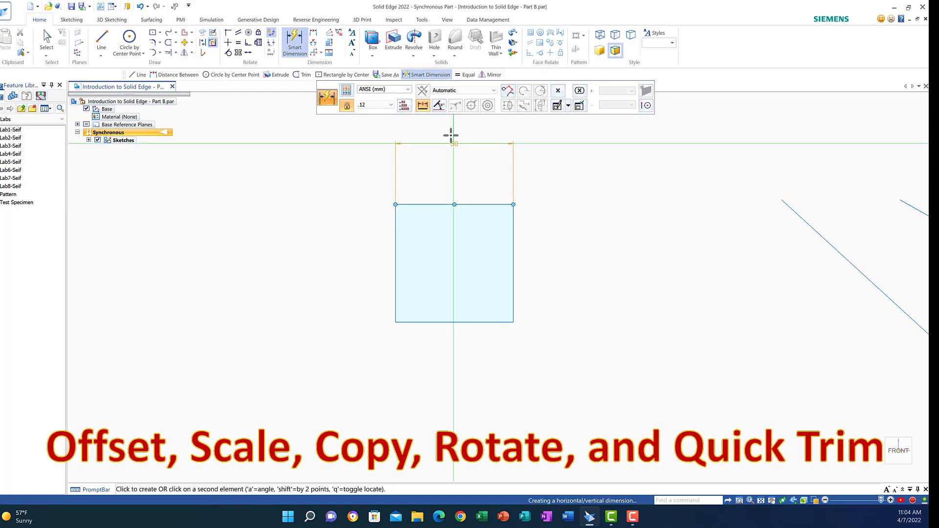
pyautogui.click(450, 126)
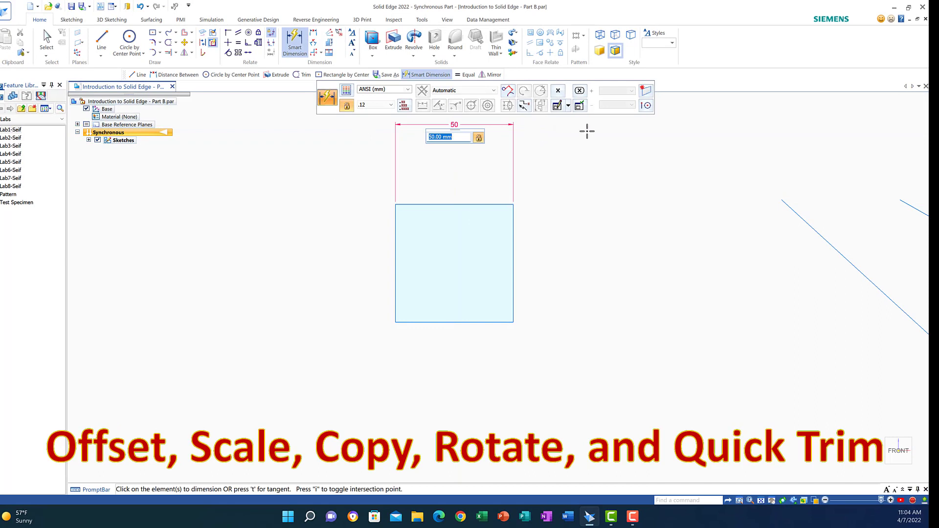
pyautogui.press('Return')
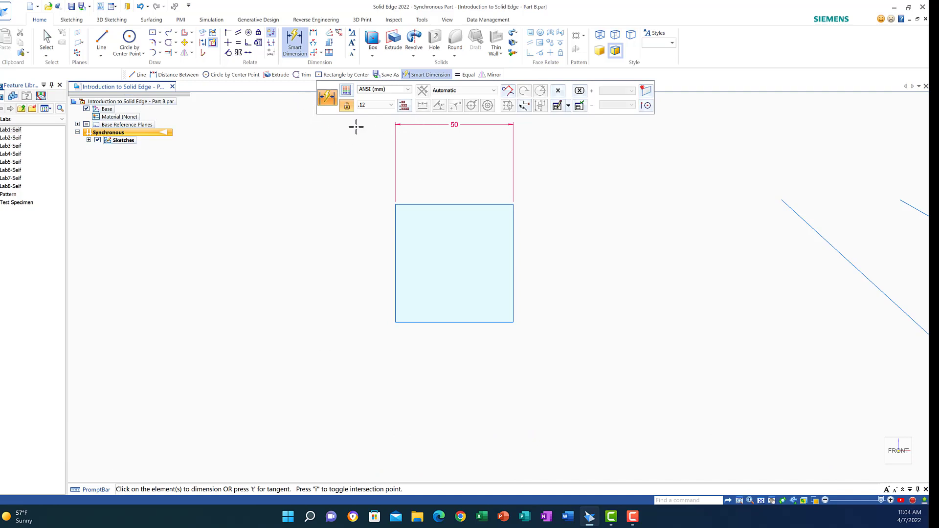
# Step: Draw a 40 mm by 40 mm rectangle by center, centred inside the 50 mm square
pyautogui.click(159, 33)
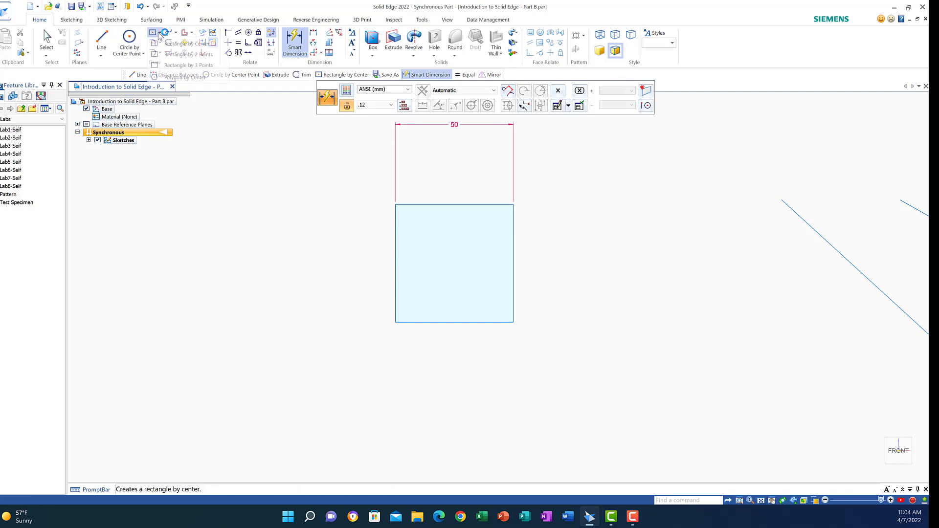
pyautogui.click(176, 44)
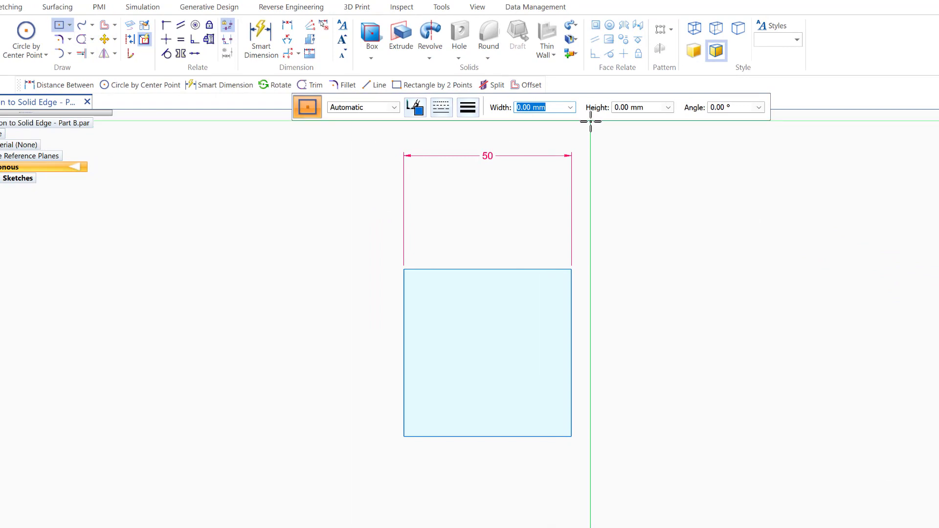
pyautogui.write('40')
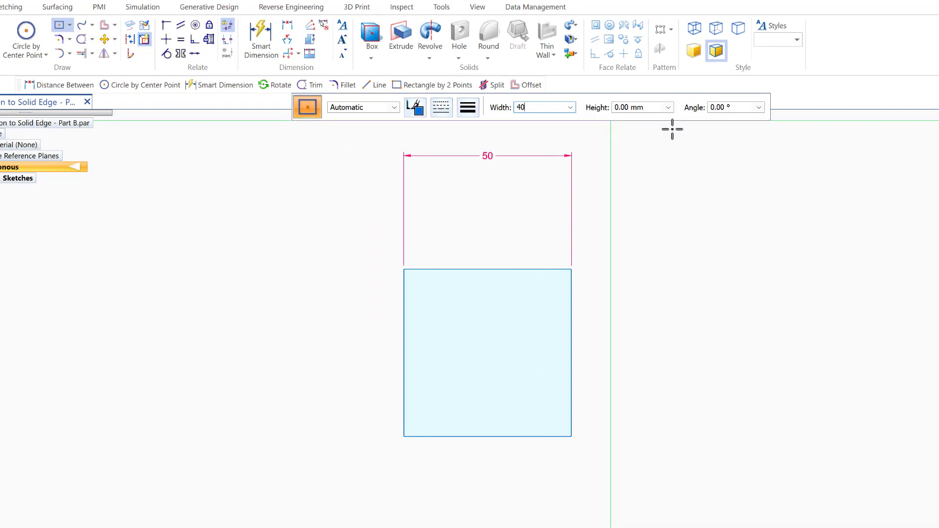
pyautogui.press('Tab')
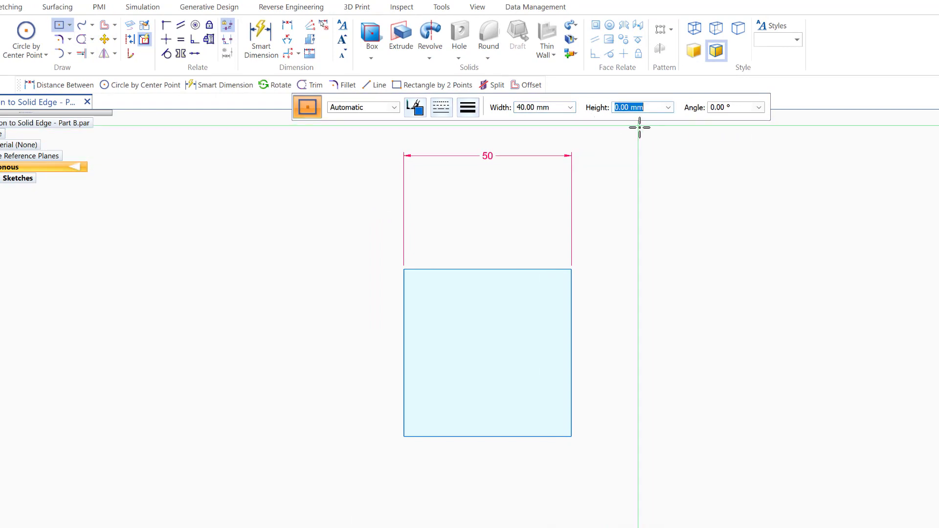
pyautogui.write('40')
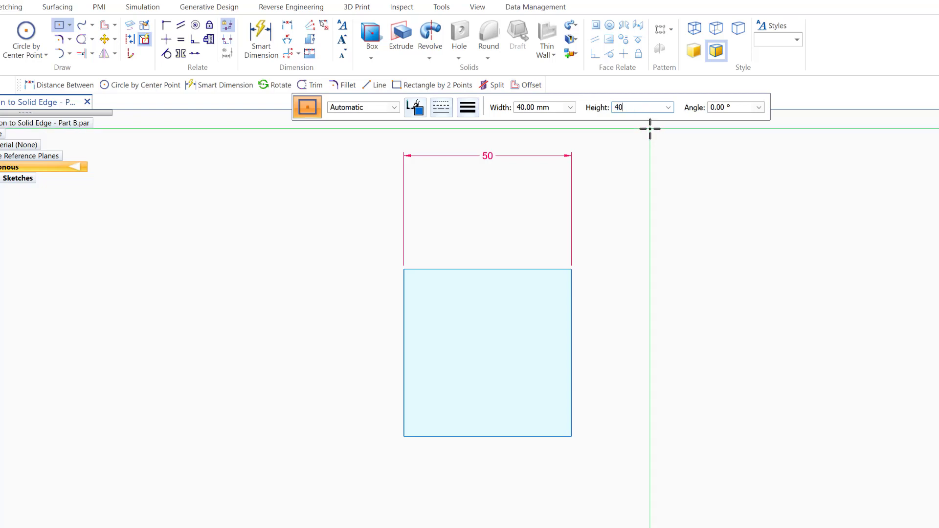
pyautogui.press('Tab')
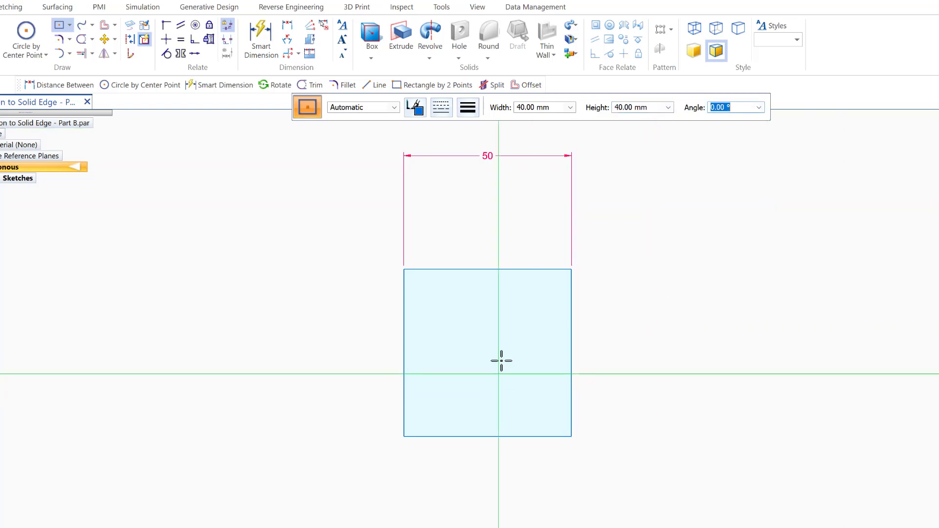
pyautogui.press('Tab')
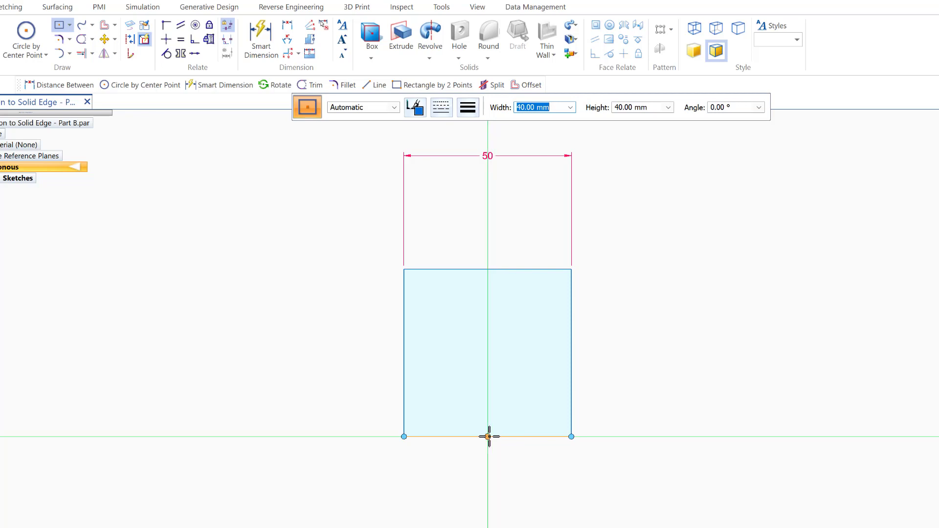
pyautogui.click(488, 353)
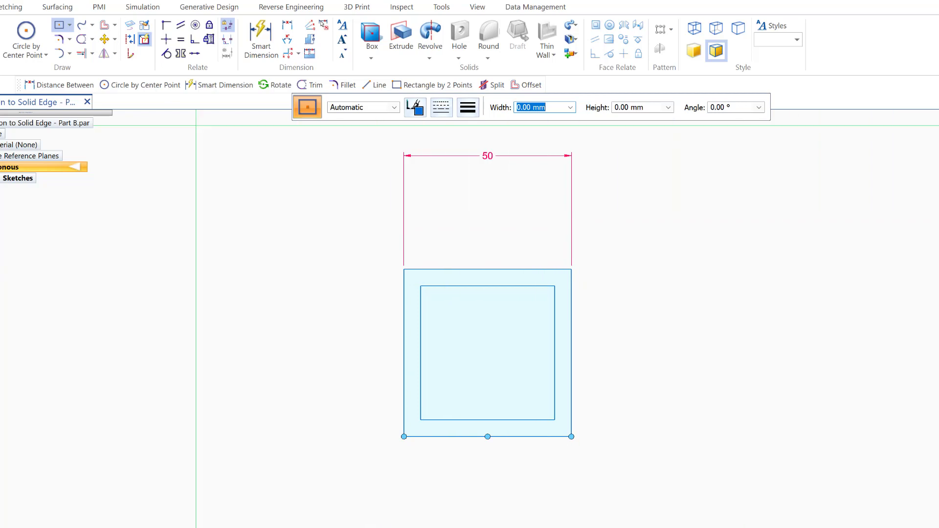
pyautogui.press('Escape')
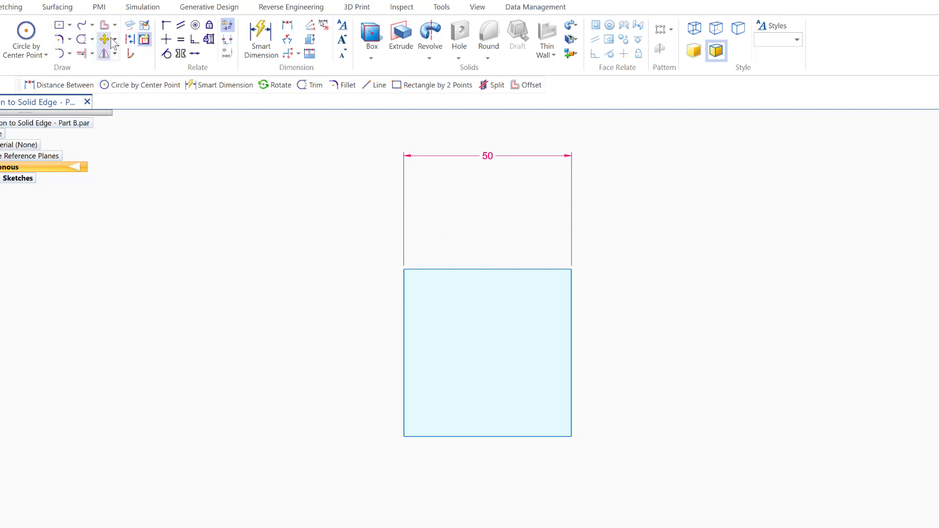
# Step: Scale the whole square by 0.8 about its centre without keeping a copy of the original
pyautogui.click(114, 53)
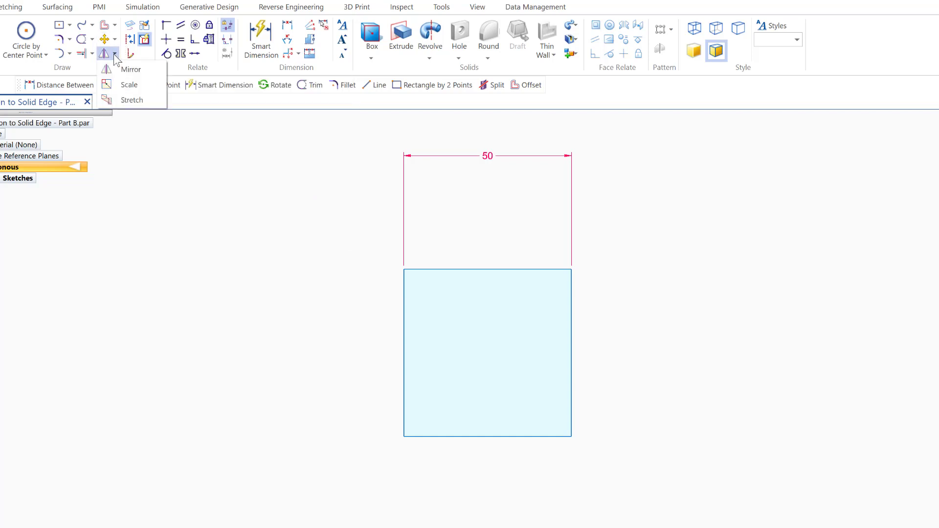
pyautogui.click(128, 86)
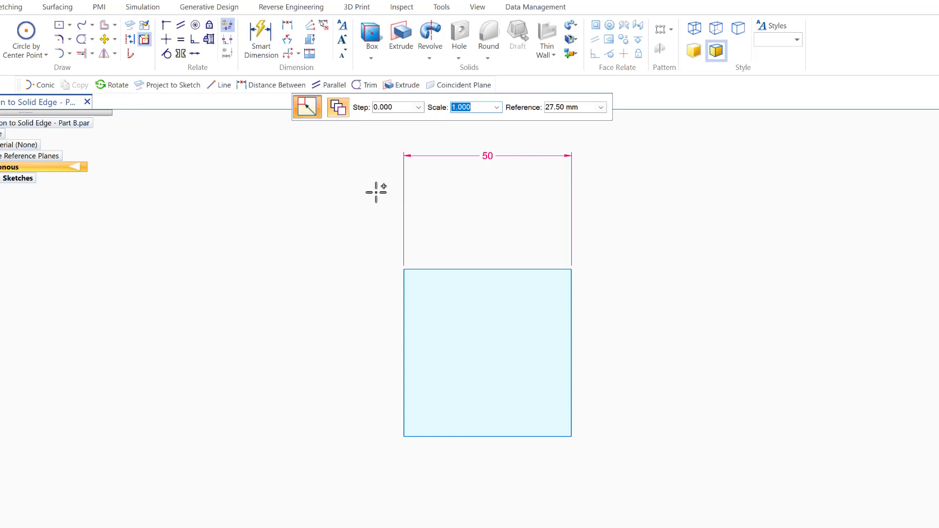
pyautogui.moveTo(386, 242)
pyautogui.mouseDown()
pyautogui.moveTo(386, 339)
pyautogui.moveTo(406, 469)
pyautogui.moveTo(599, 475)
pyautogui.mouseUp()
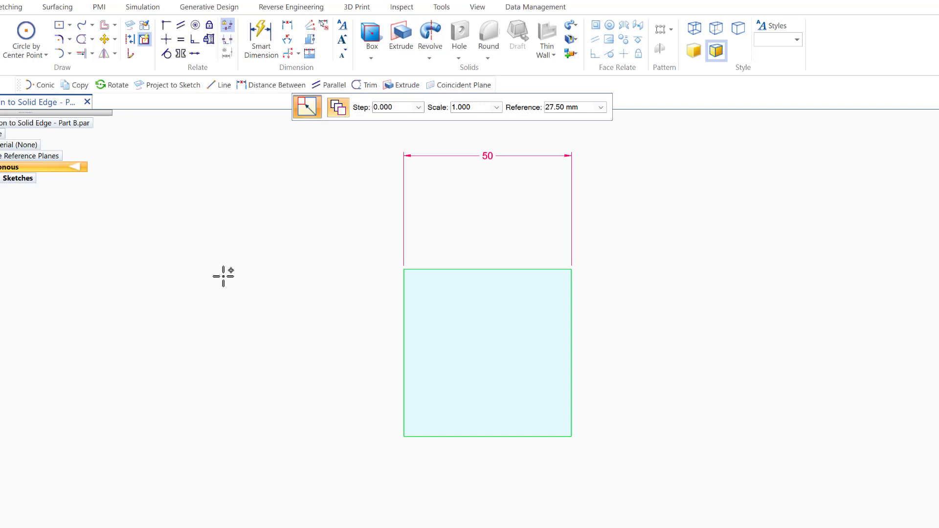
pyautogui.click(339, 109)
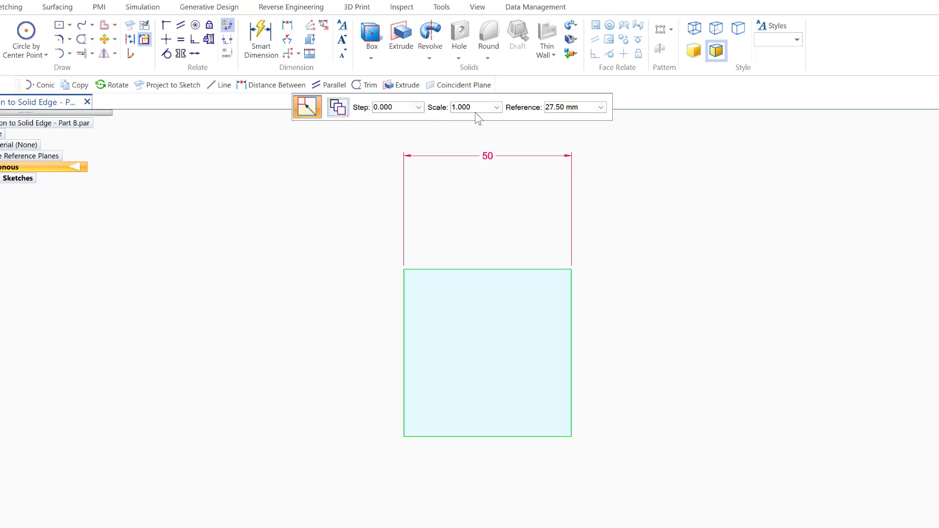
pyautogui.click(496, 109)
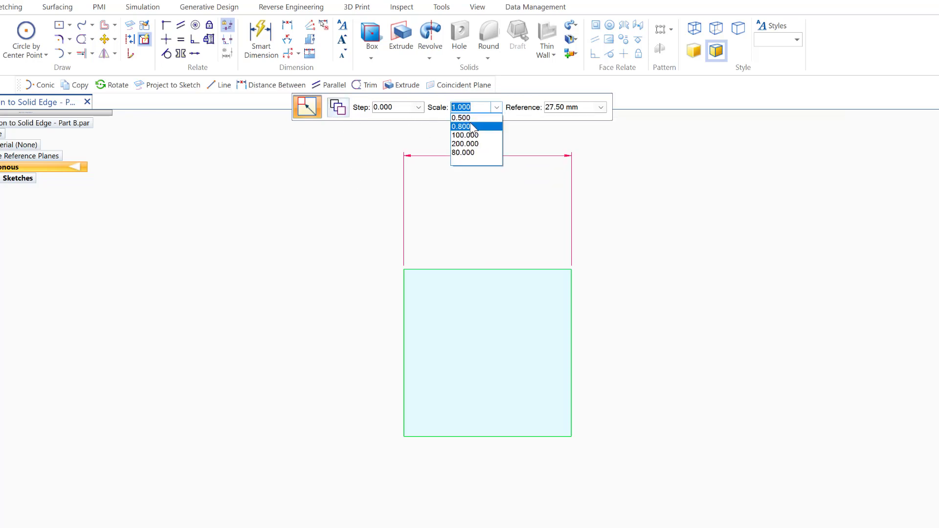
pyautogui.click(465, 126)
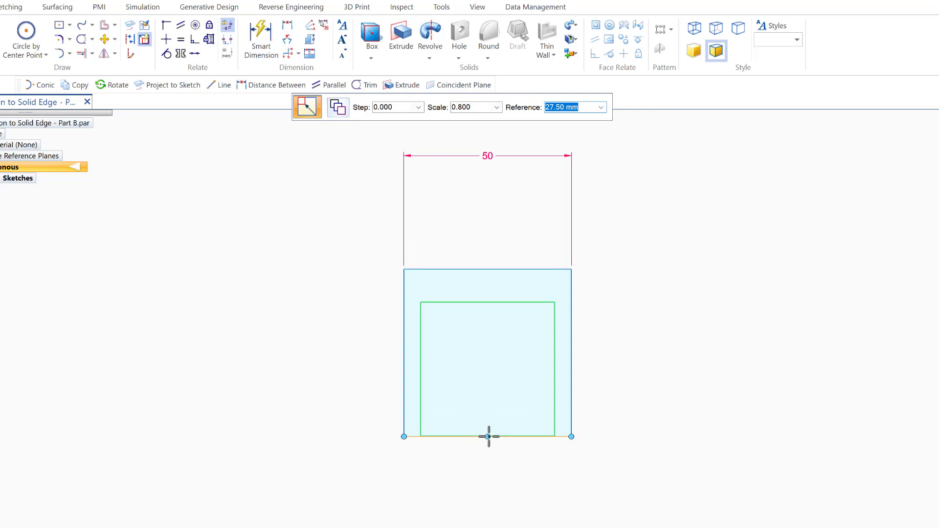
pyautogui.click(484, 355)
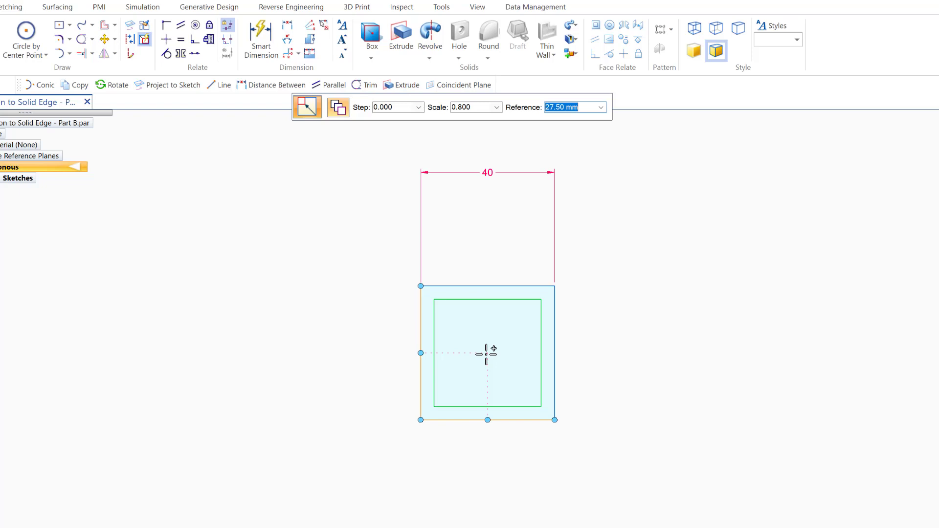
# Step: Place a copy of the square scaled by 0.8 about the same centre point
pyautogui.click(486, 353)
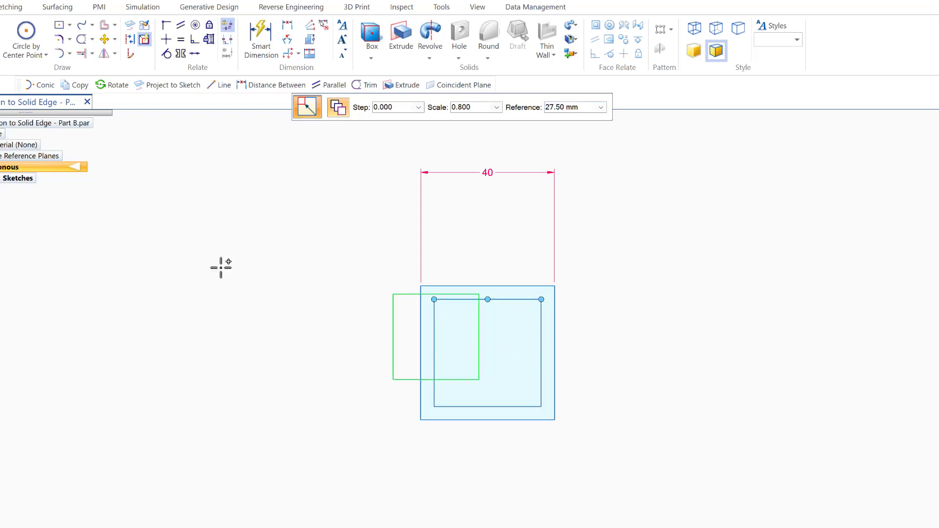
pyautogui.press('Escape')
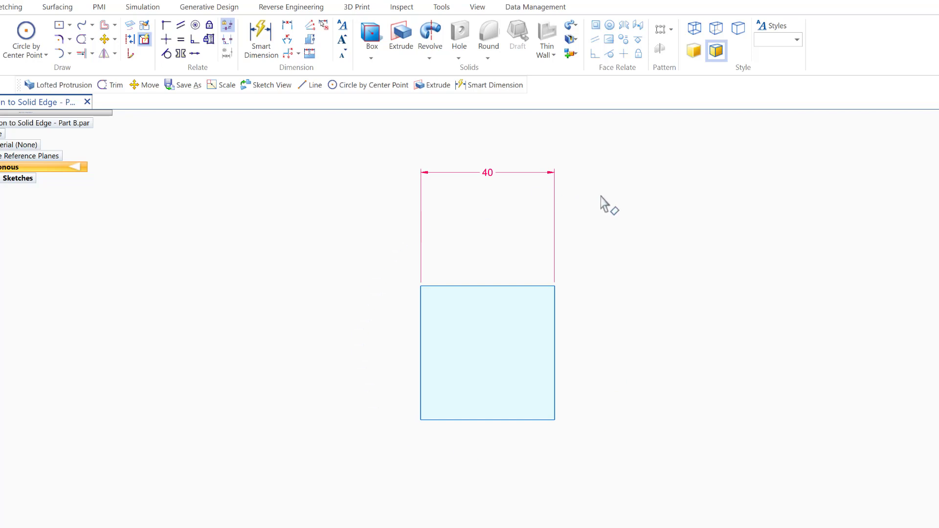
# Step: Offset the square's chain of edges inward by 5 mm
pyautogui.click(109, 30)
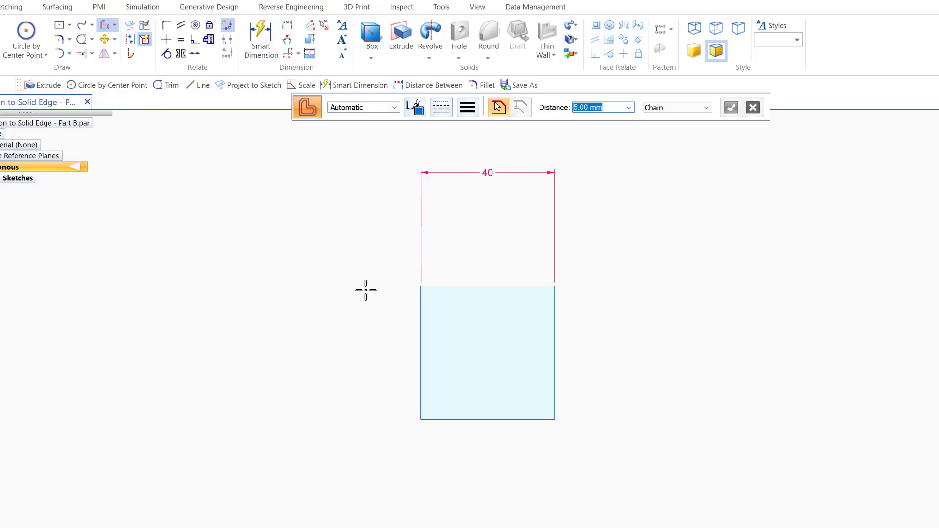
pyautogui.click(421, 311)
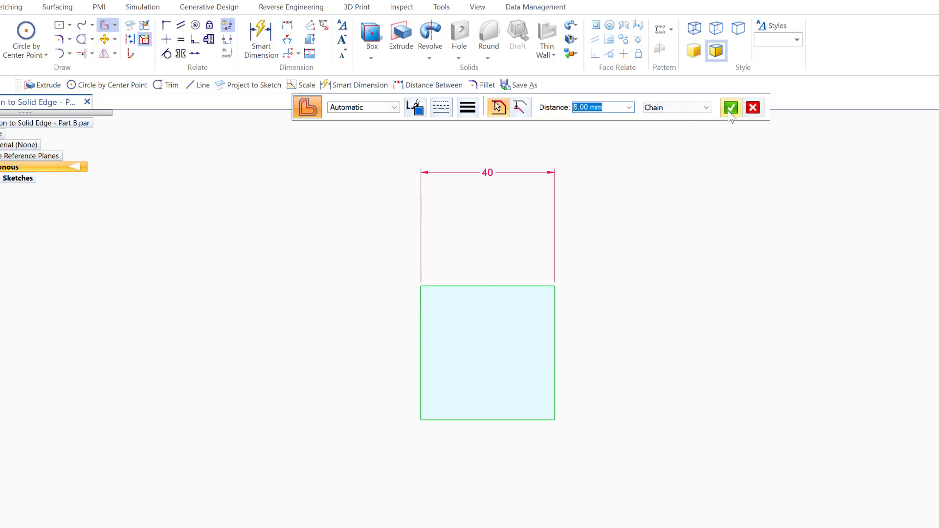
pyautogui.click(730, 108)
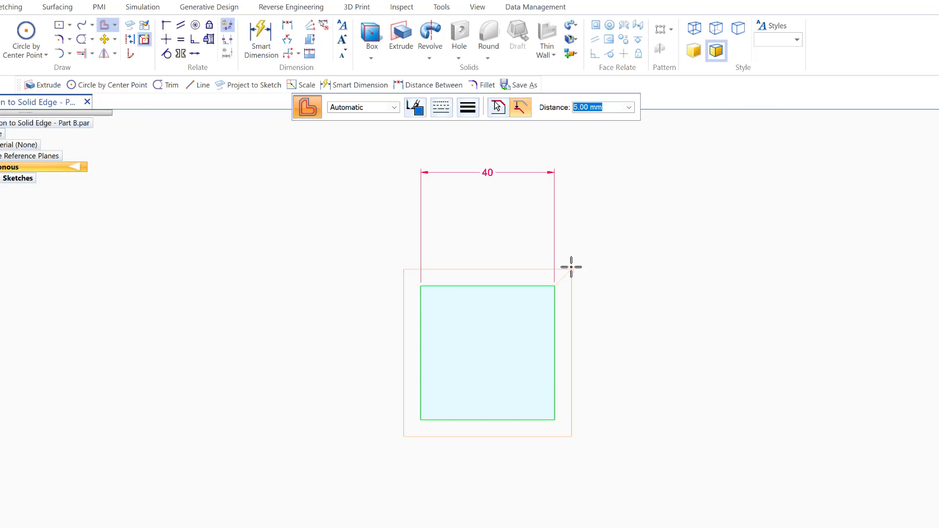
pyautogui.click(483, 328)
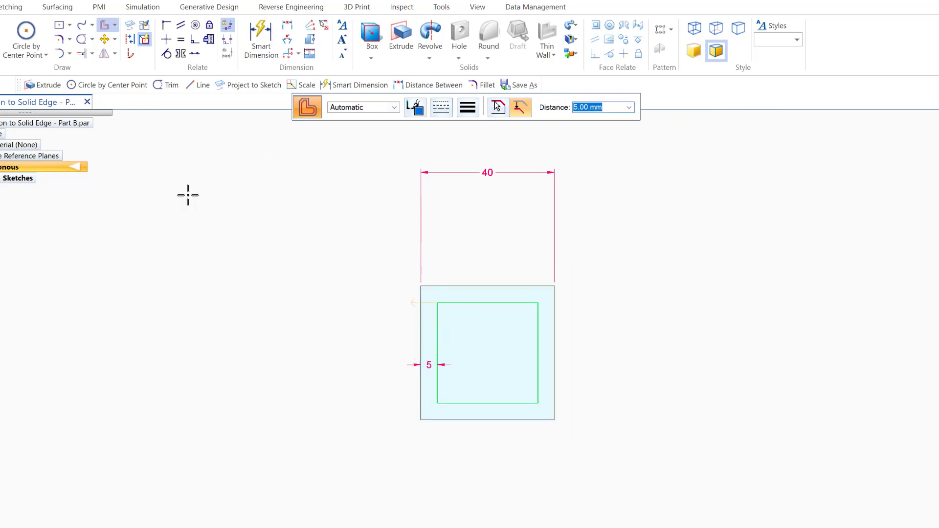
pyautogui.press('Escape')
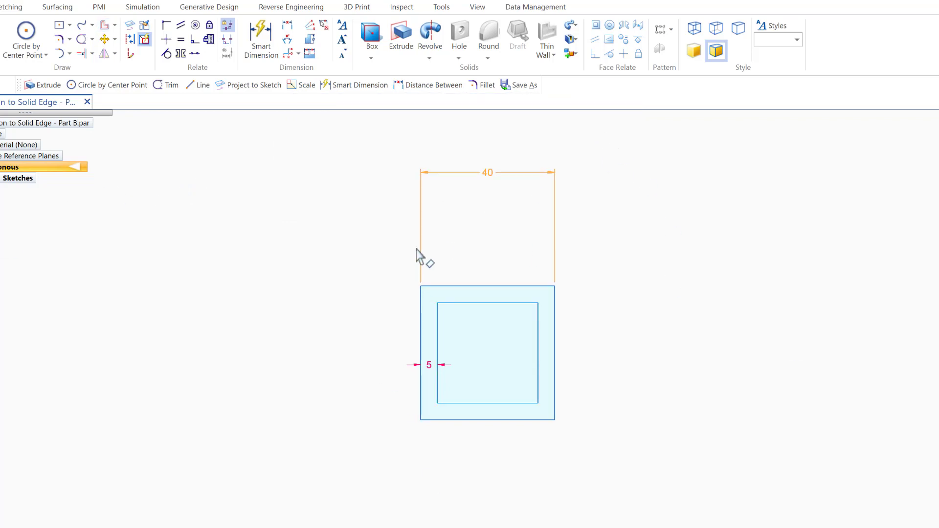
# Step: Delete the square's 40 mm width dimension and the 5 mm offset dimension
pyautogui.click(438, 357)
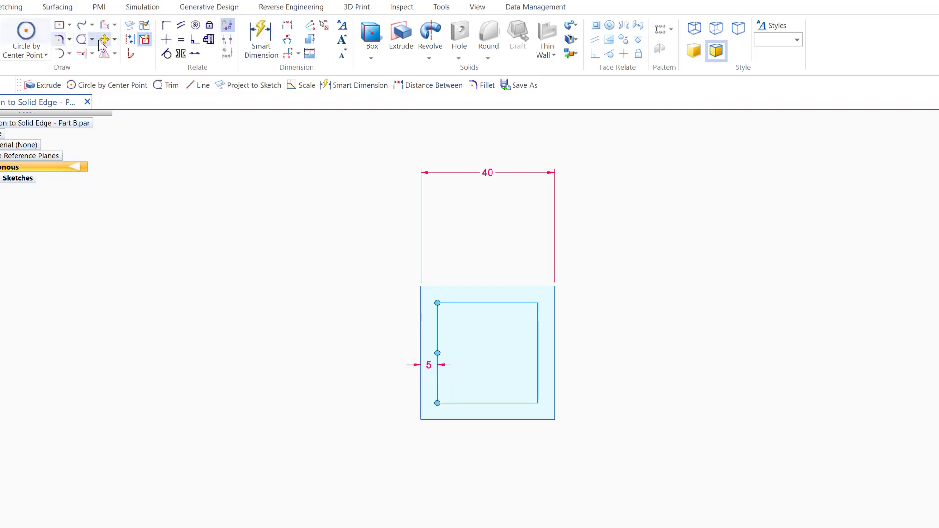
pyautogui.click(489, 177)
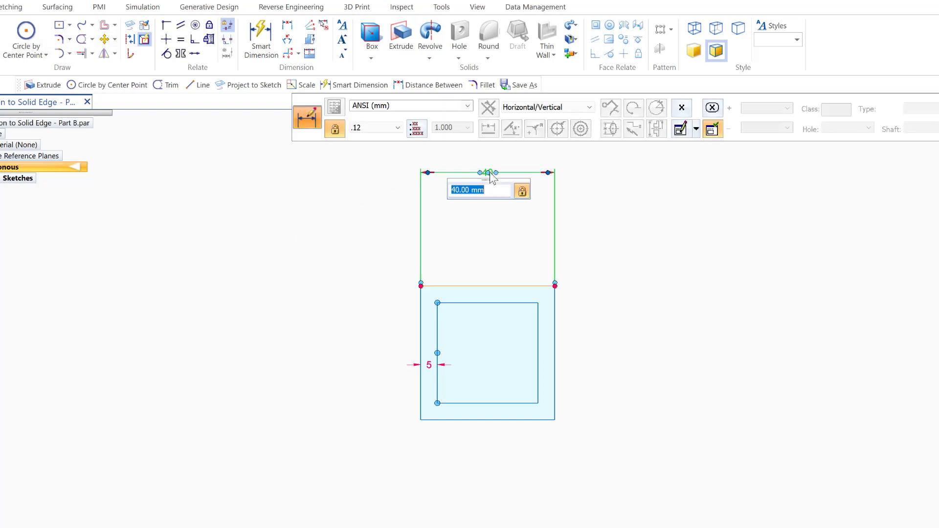
pyautogui.press('Escape')
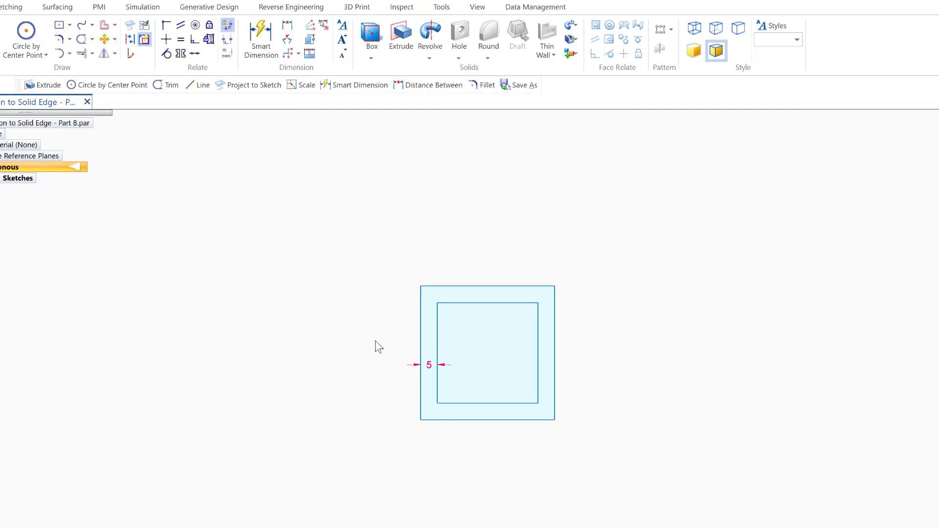
pyautogui.click(430, 373)
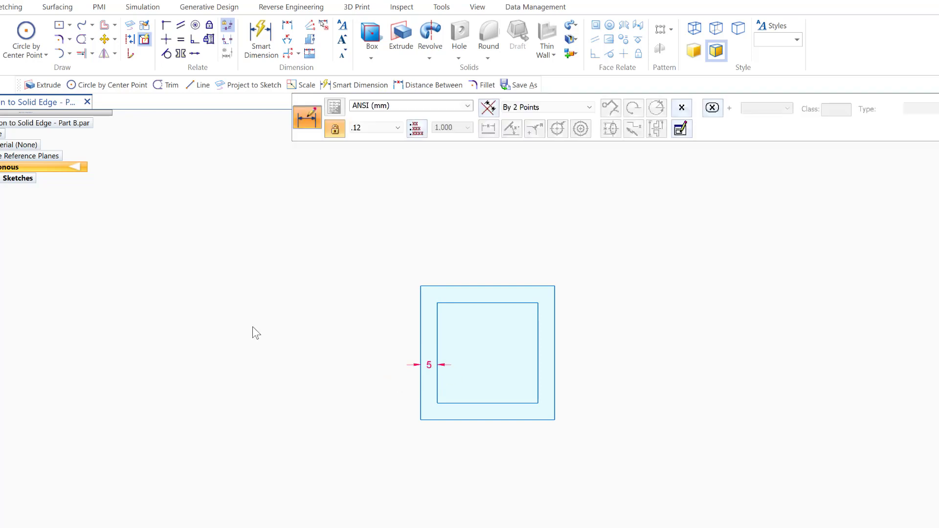
pyautogui.press('Escape')
pyautogui.click(437, 309)
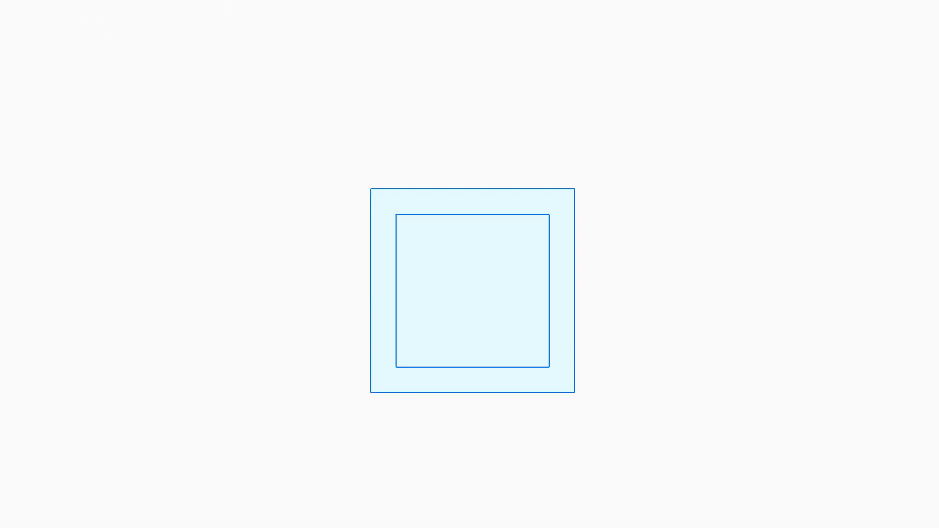
# Step: Rotate a copy of both nested squares by 45° about their common centre, keeping the originals
pyautogui.moveTo(340, 185)
pyautogui.mouseDown()
pyautogui.moveTo(368, 430)
pyautogui.moveTo(497, 431)
pyautogui.moveTo(602, 422)
pyautogui.moveTo(614, 410)
pyautogui.mouseUp()
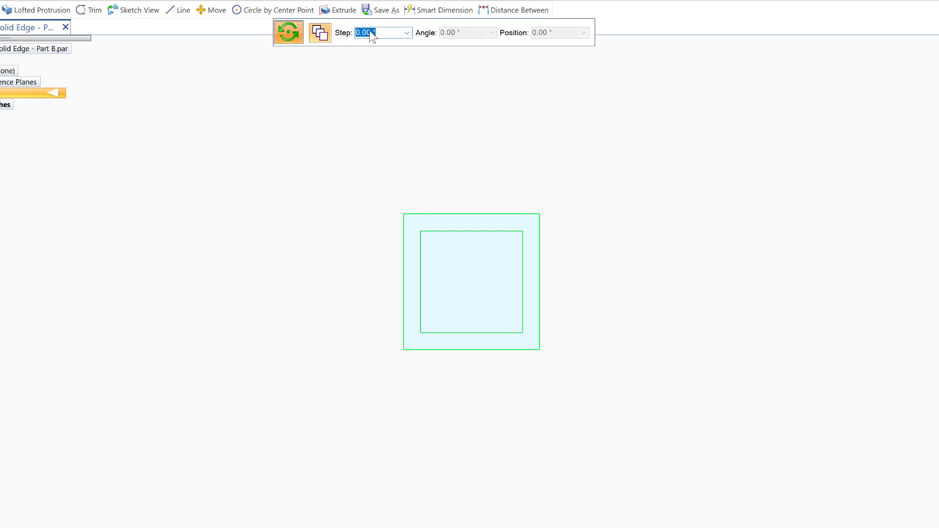
pyautogui.write('45')
pyautogui.click(471, 281)
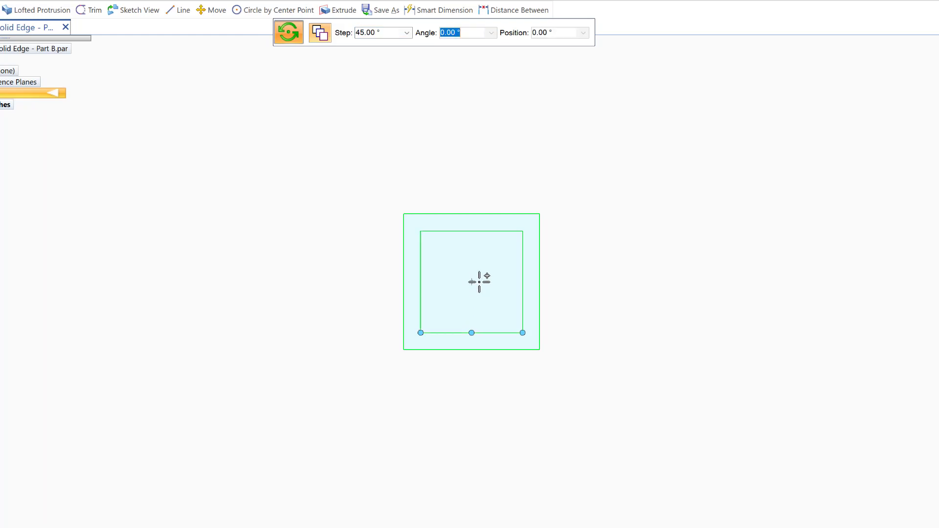
pyautogui.click(540, 281)
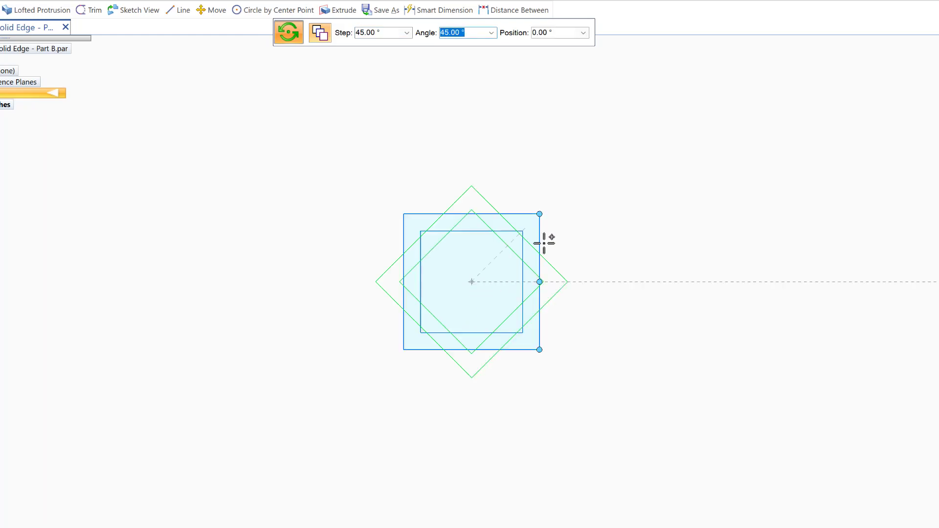
pyautogui.click(539, 214)
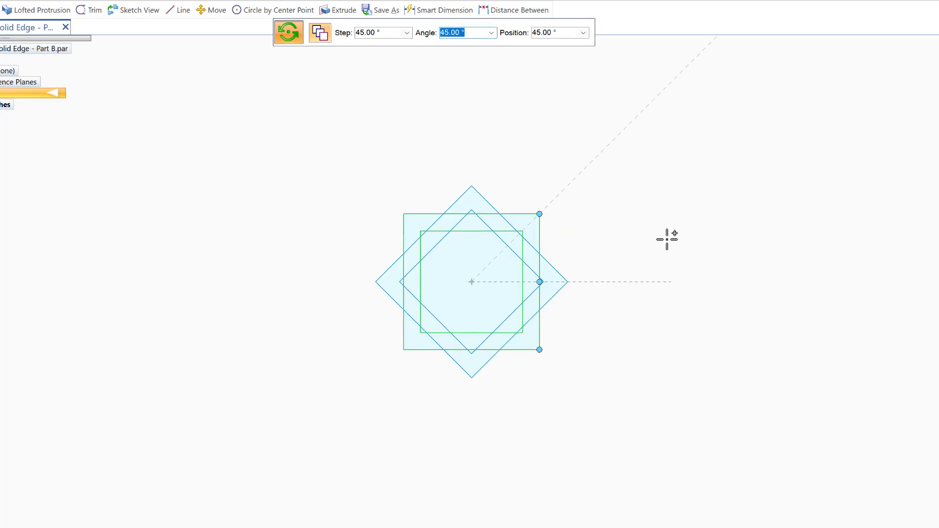
pyautogui.press('Escape')
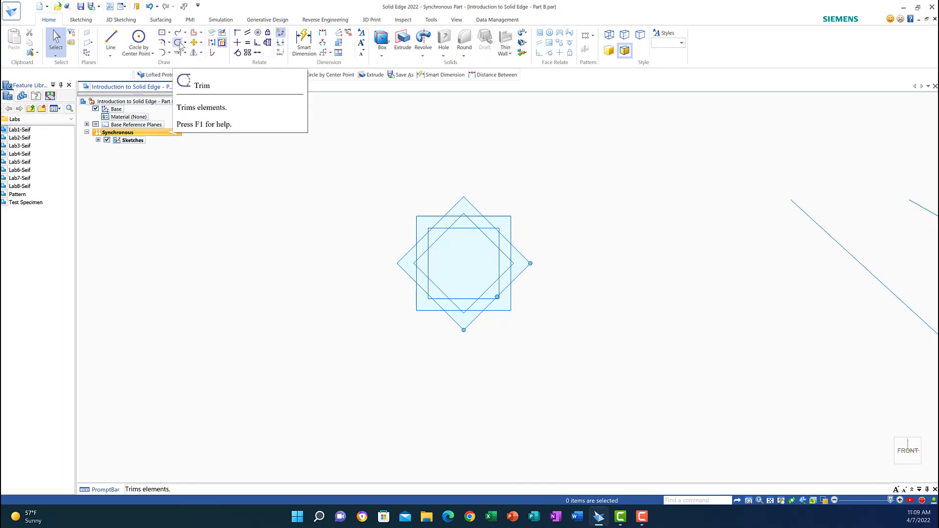
# Step: Trim the middle part of the inner square's top edge between the inner rotated square's sides
pyautogui.click(178, 44)
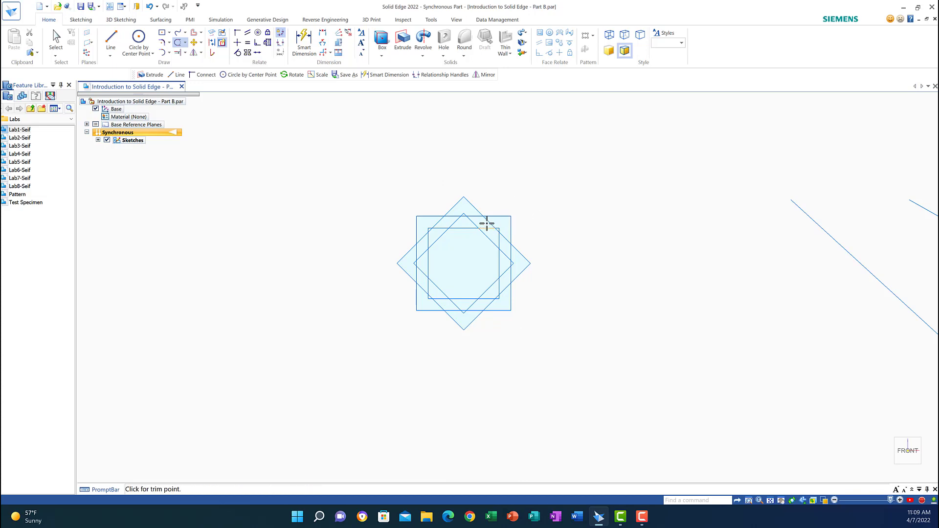
pyautogui.click(463, 228)
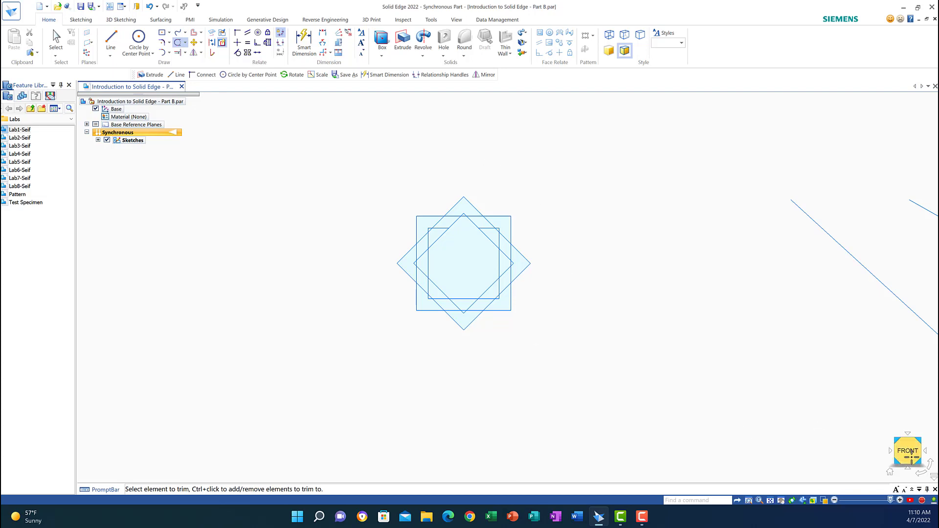
# Step: Examine the base reference planes, the full set of sketches, and the U-shaped profile at the origin up close and tilted
pyautogui.click(87, 125)
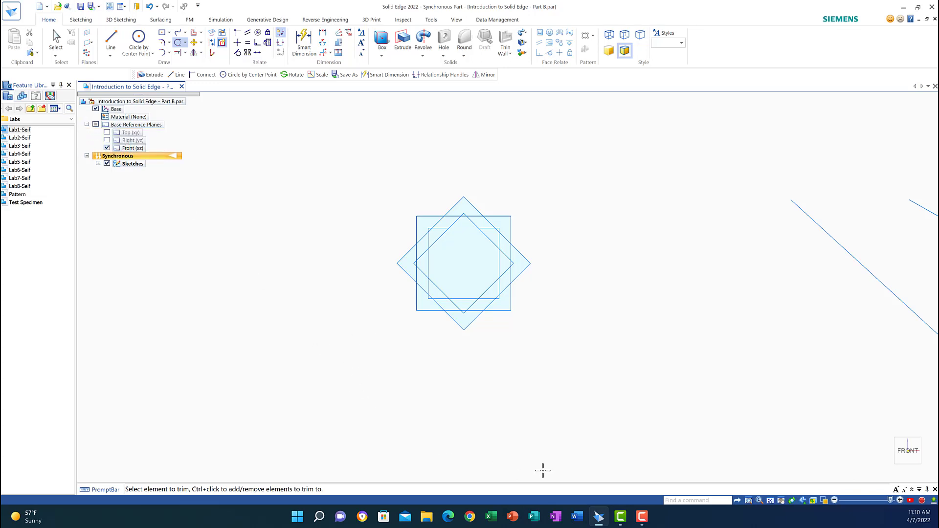
pyautogui.click(750, 502)
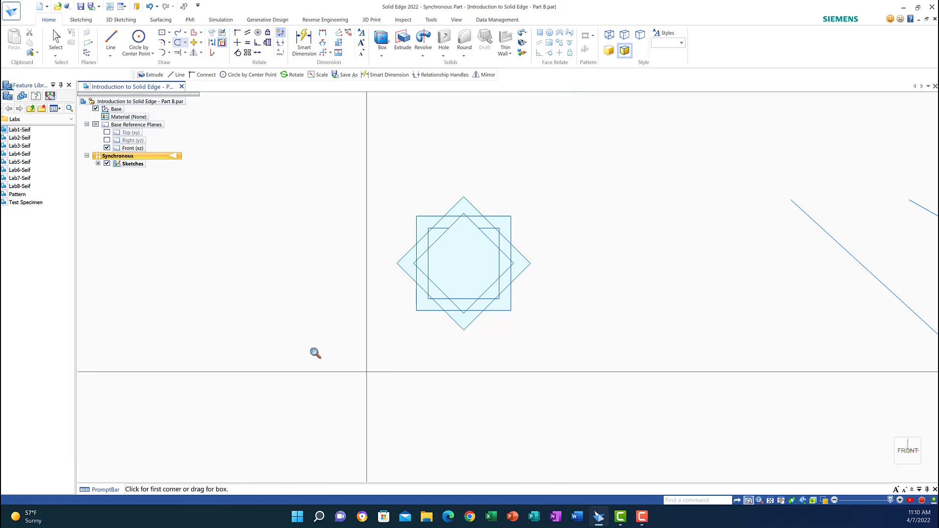
pyautogui.moveTo(259, 303); pyautogui.dragTo(361, 345)
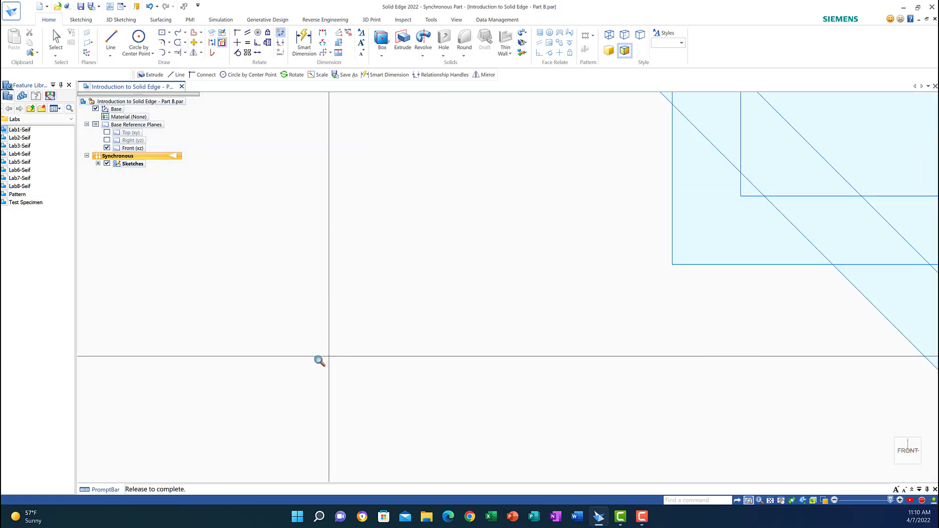
pyautogui.click(780, 502)
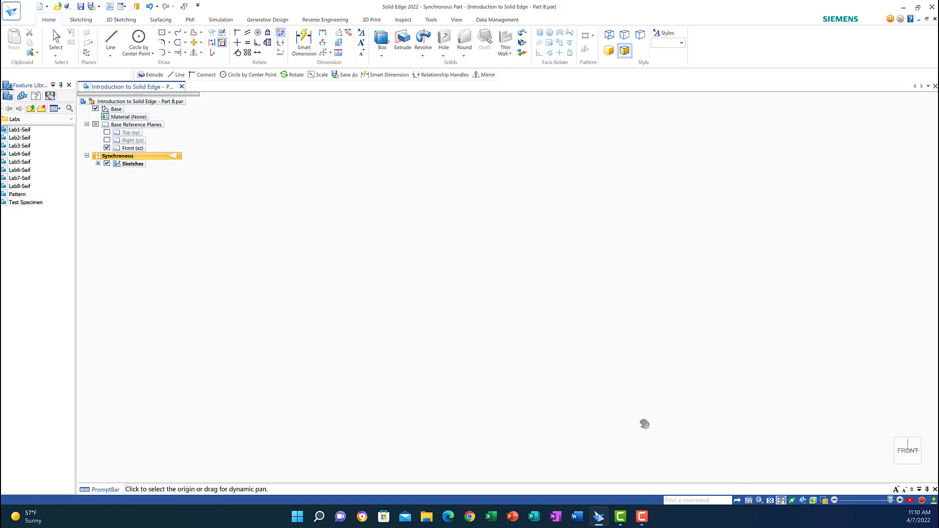
pyautogui.moveTo(644, 424); pyautogui.dragTo(733, 456)
pyautogui.click(770, 502)
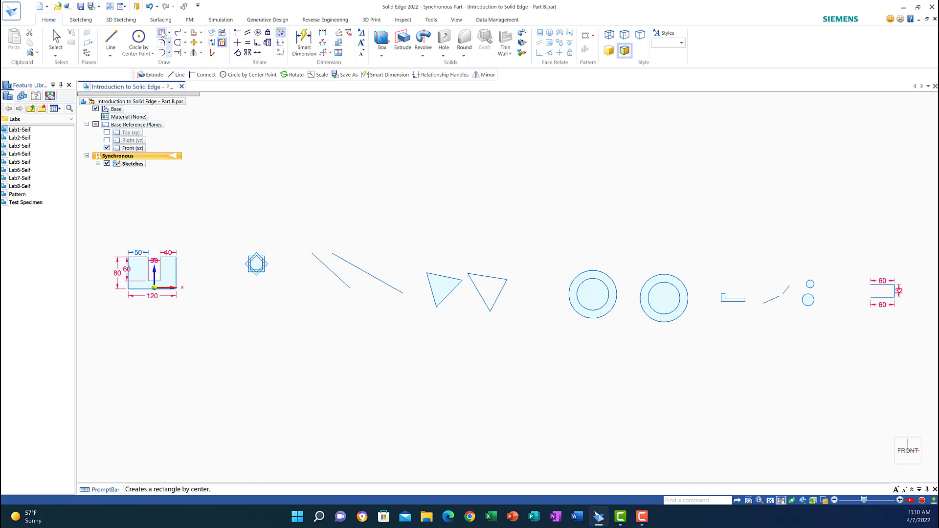
pyautogui.click(748, 500)
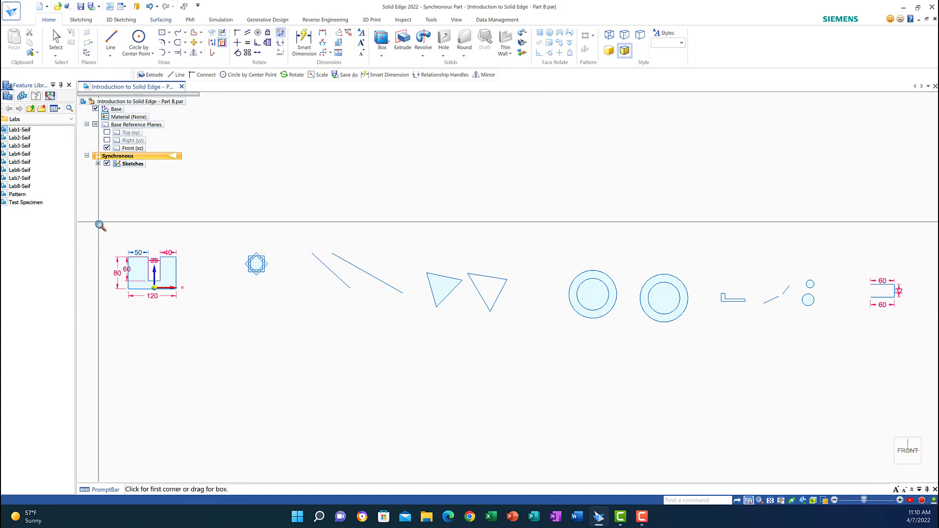
pyautogui.moveTo(100, 226)
pyautogui.mouseDown()
pyautogui.moveTo(110, 269)
pyautogui.moveTo(197, 337)
pyautogui.moveTo(176, 315)
pyautogui.mouseUp()
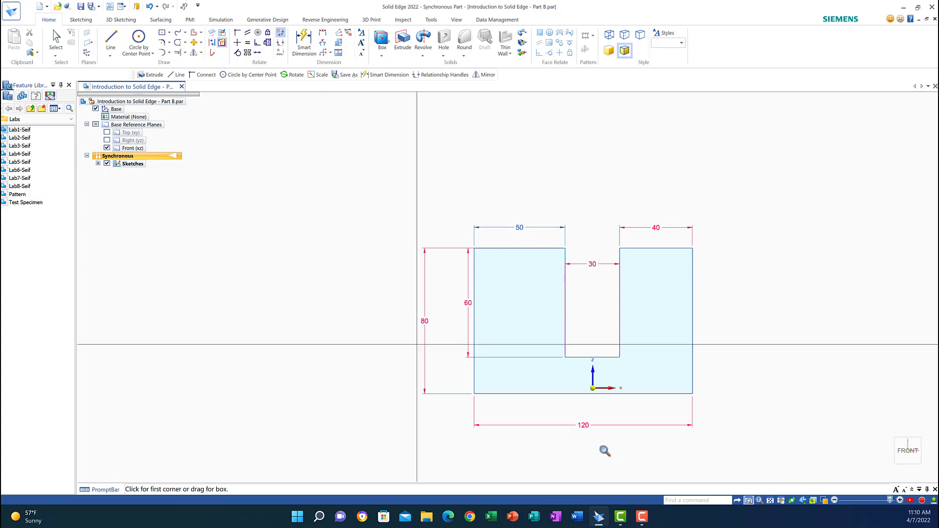
pyautogui.moveTo(779, 337)
pyautogui.mouseDown(button='middle')
pyautogui.moveTo(787, 337)
pyautogui.moveTo(777, 320)
pyautogui.moveTo(765, 330)
pyautogui.mouseUp(button='middle')
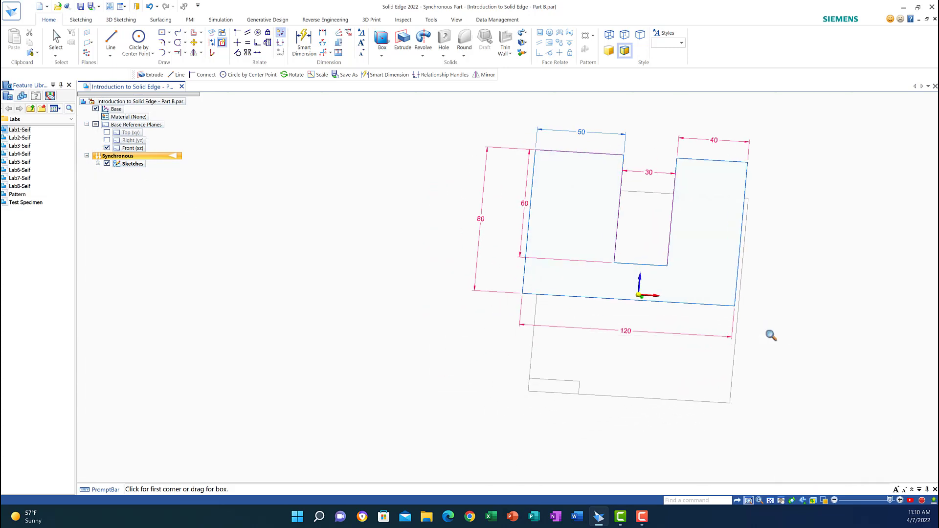
pyautogui.scroll(-3, 765, 331)
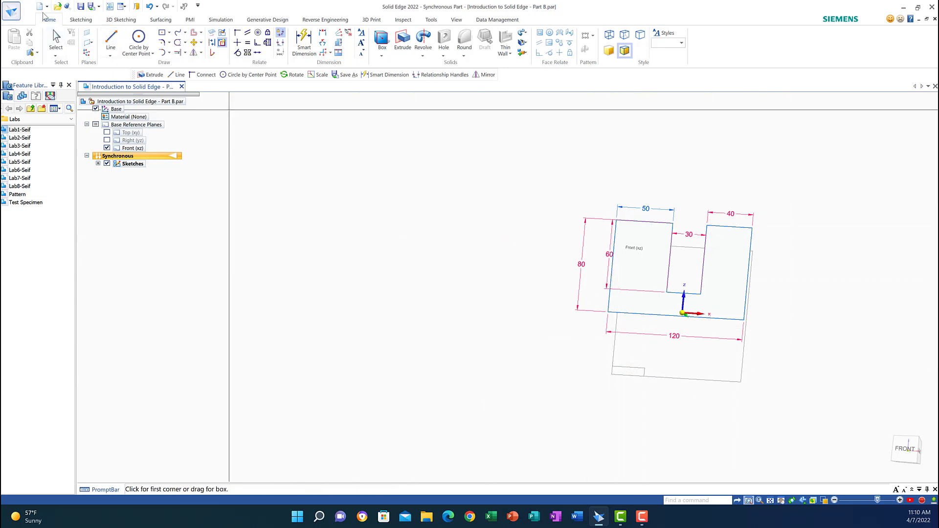
# Step: Start the Line command and lock the sketch plane to Front (xz)
pyautogui.click(116, 40)
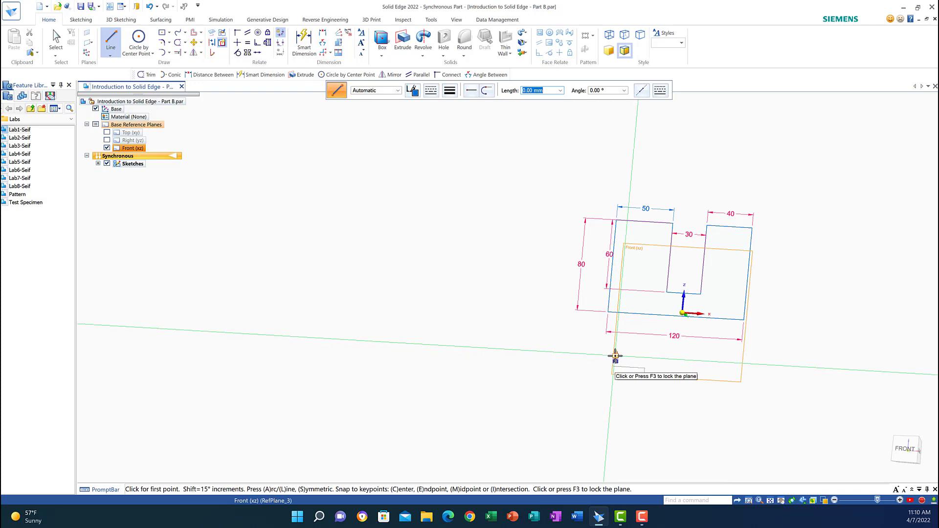
pyautogui.press('F3')
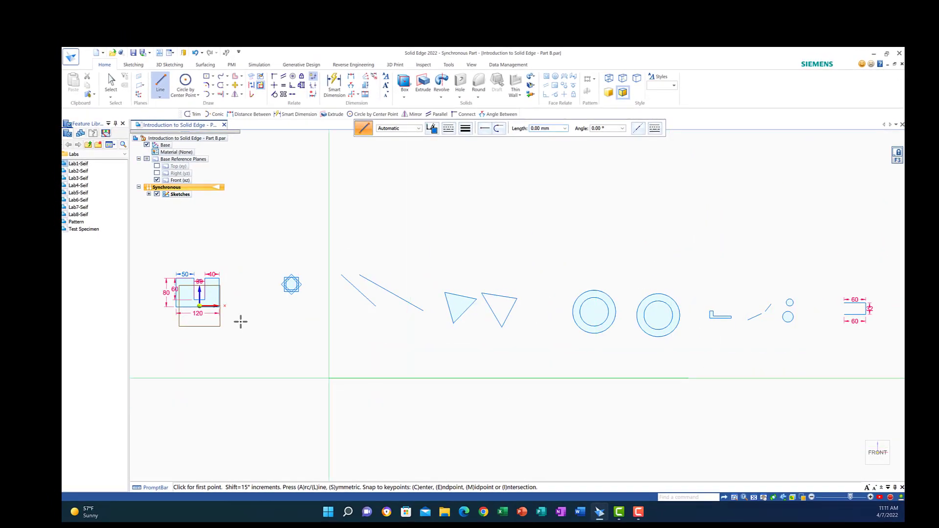
# Step: Trim the overlapping segments inside the upper half of the inner star, including the two upper corners and the top point
pyautogui.click(734, 497)
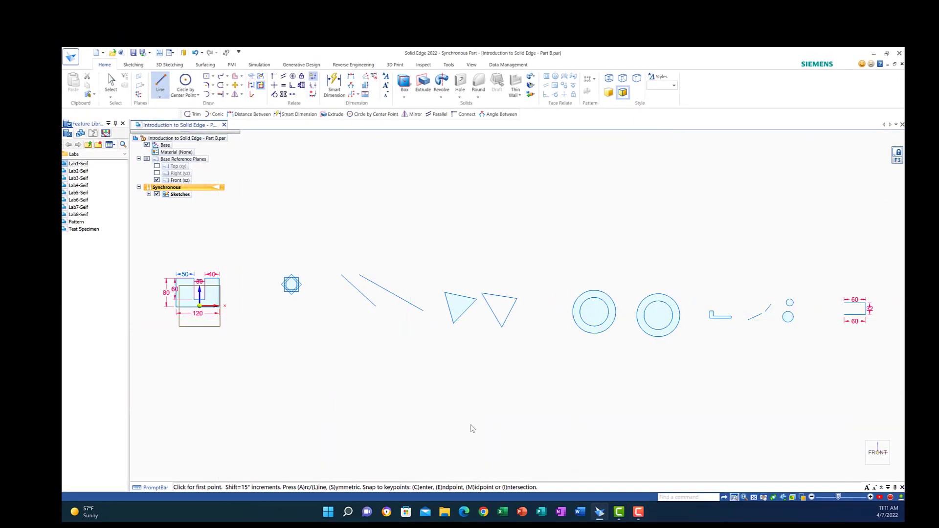
pyautogui.moveTo(225, 254)
pyautogui.mouseDown()
pyautogui.moveTo(274, 277)
pyautogui.moveTo(298, 310)
pyautogui.mouseUp()
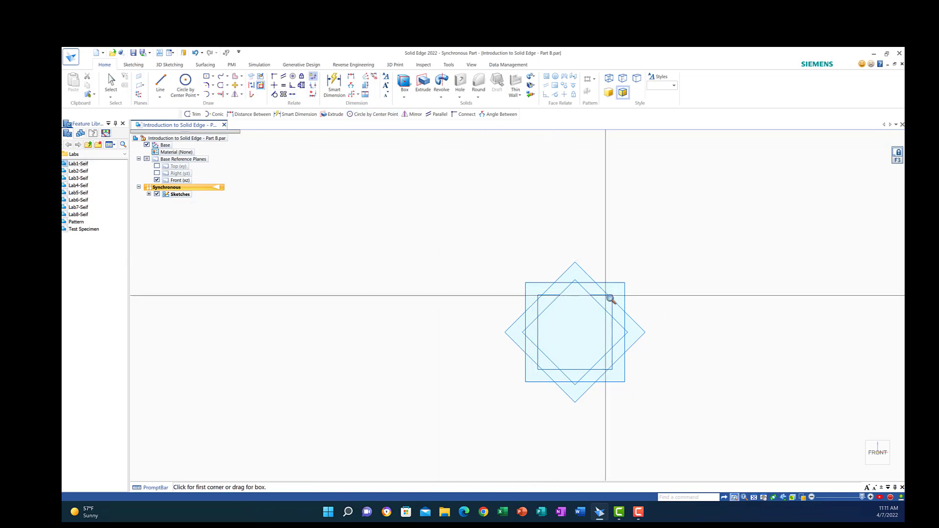
pyautogui.moveTo(610, 295); pyautogui.dragTo(579, 330)
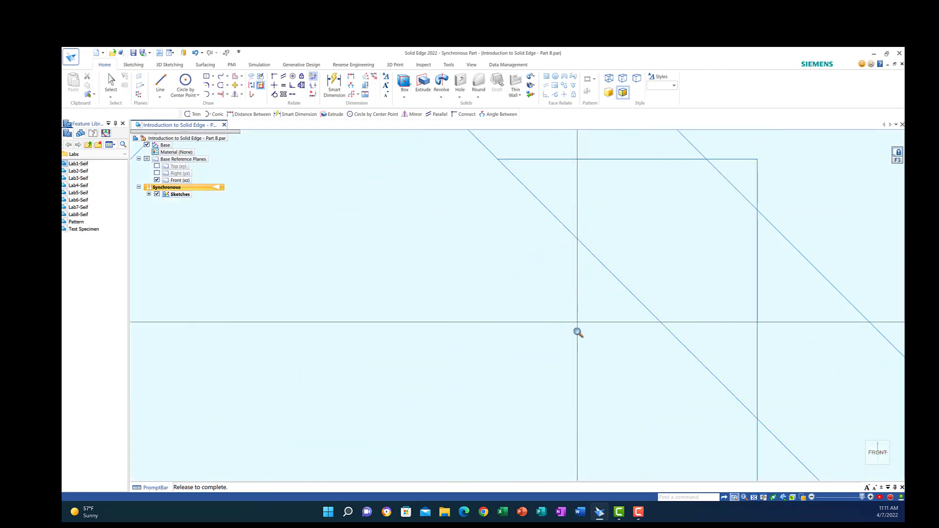
pyautogui.scroll(-10, 470, 281)
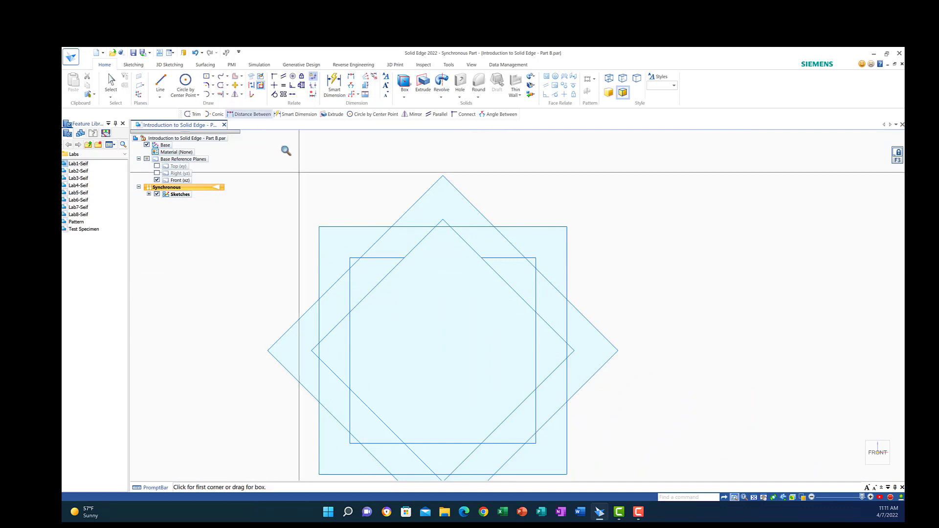
pyautogui.click(220, 85)
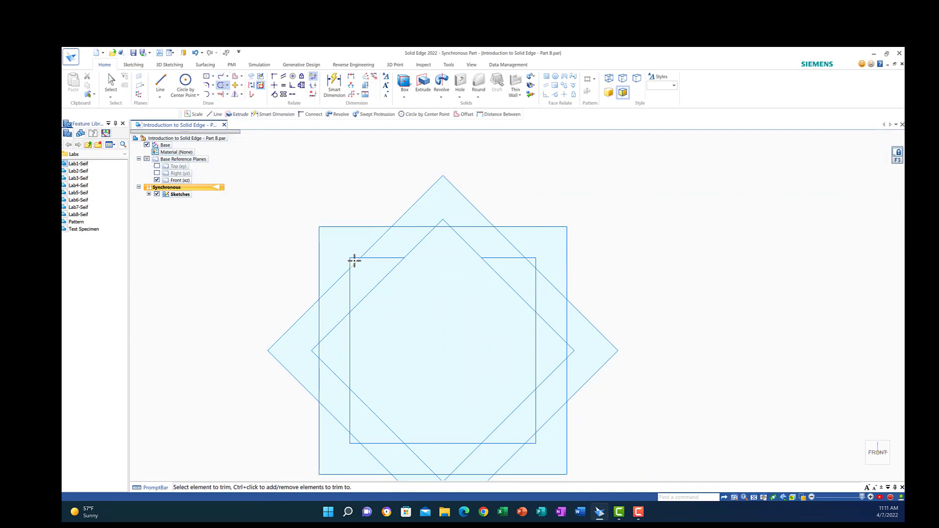
pyautogui.moveTo(354, 259); pyautogui.dragTo(357, 267)
pyautogui.moveTo(386, 299); pyautogui.dragTo(421, 309)
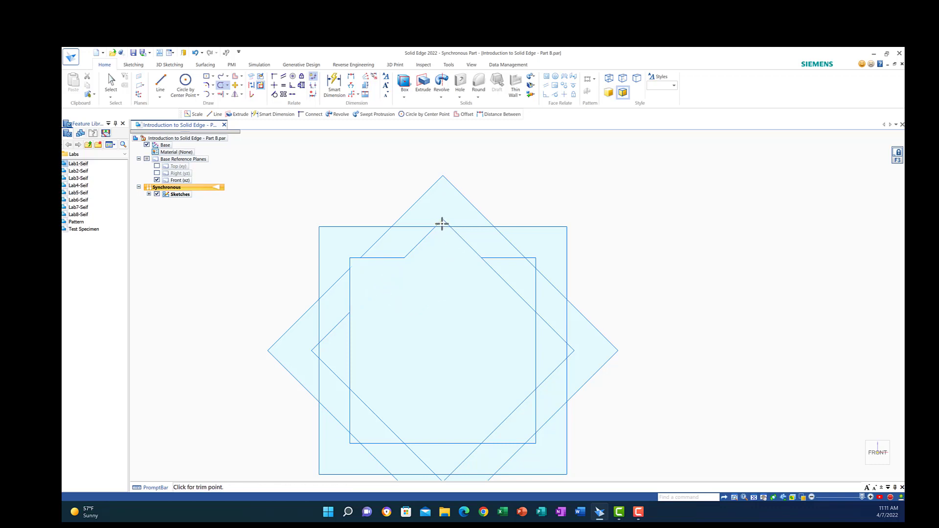
pyautogui.moveTo(442, 223)
pyautogui.mouseDown()
pyautogui.moveTo(447, 253)
pyautogui.moveTo(487, 283)
pyautogui.mouseUp()
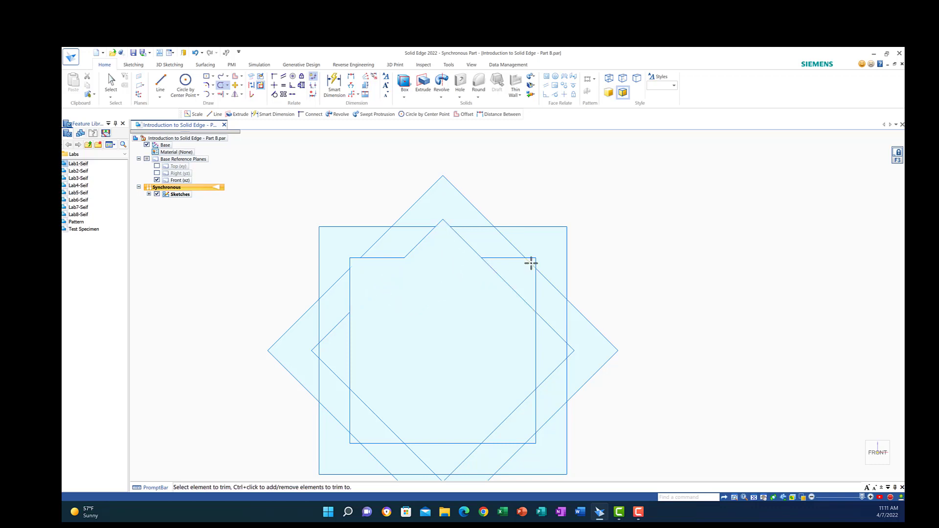
pyautogui.moveTo(532, 262); pyautogui.dragTo(437, 355)
# Step: Trim the remaining overlapping segments inside the inner star's right, bottom and left sides, leaving a clean eight-pointed outline
pyautogui.moveTo(568, 350); pyautogui.dragTo(560, 350)
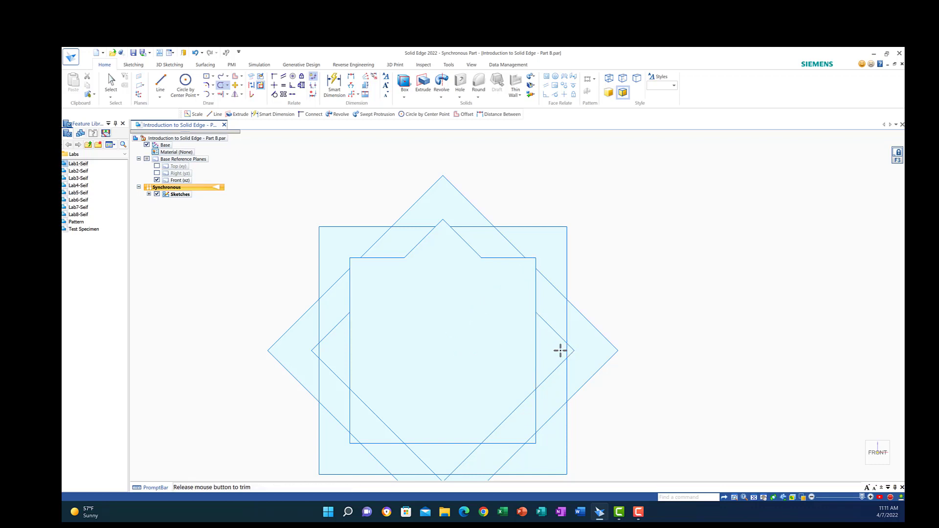
pyautogui.moveTo(467, 375); pyautogui.dragTo(443, 385)
pyautogui.moveTo(502, 413)
pyautogui.mouseDown()
pyautogui.moveTo(455, 445)
pyautogui.moveTo(444, 474)
pyautogui.mouseUp()
pyautogui.moveTo(458, 365); pyautogui.dragTo(437, 282)
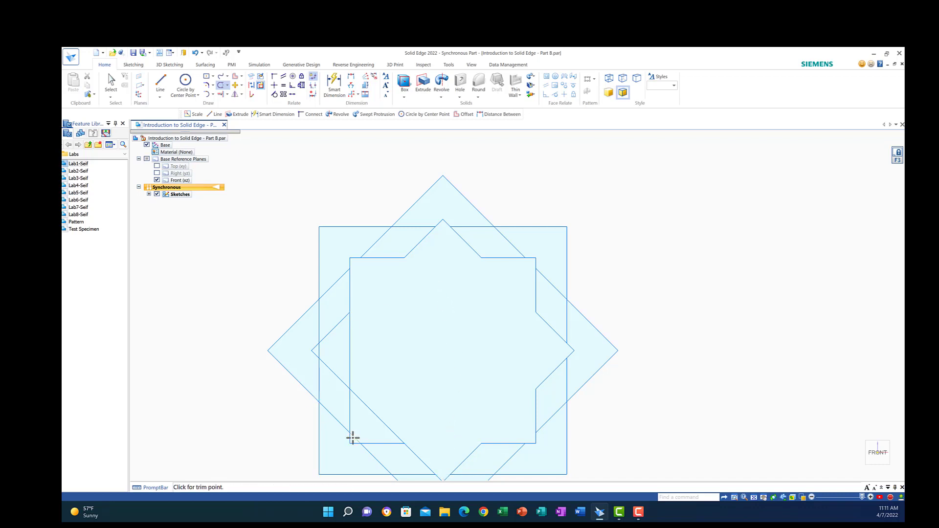
pyautogui.moveTo(352, 436); pyautogui.dragTo(365, 422)
pyautogui.moveTo(330, 338); pyautogui.dragTo(313, 350)
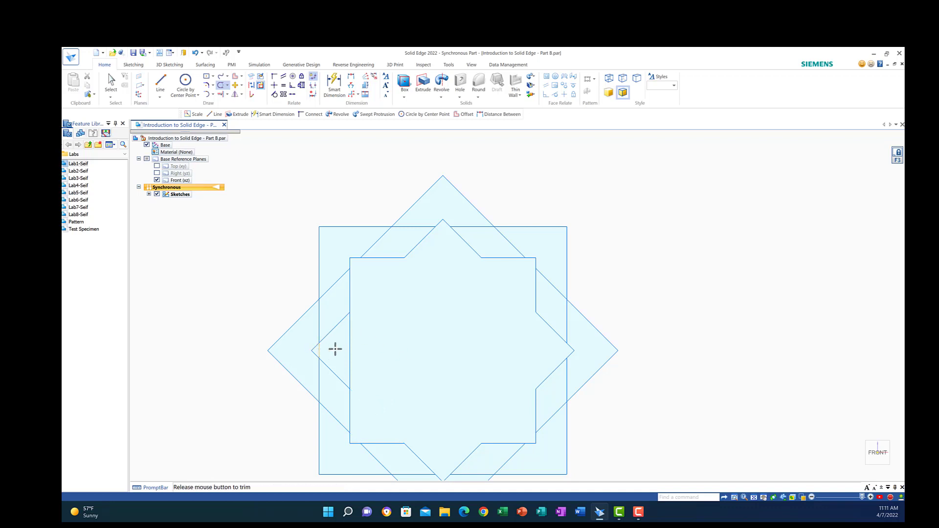
pyautogui.moveTo(445, 326); pyautogui.dragTo(416, 295)
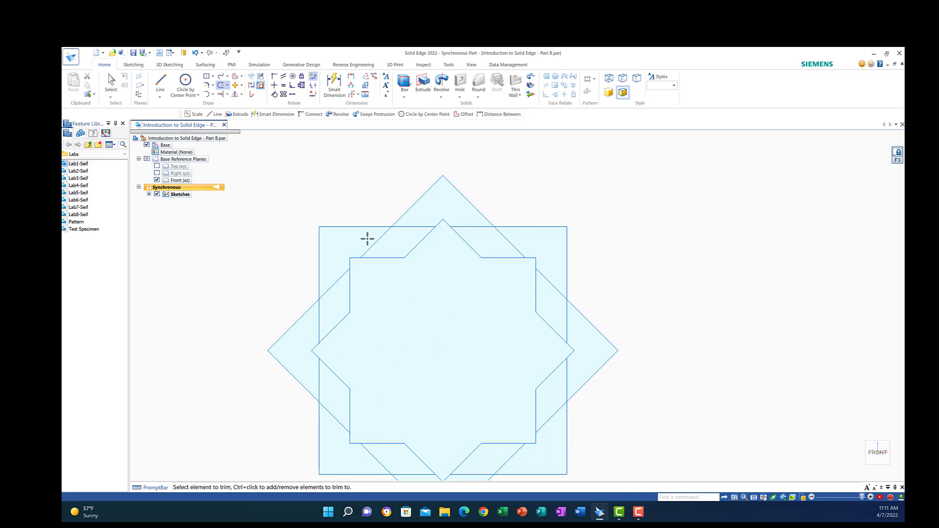
# Step: Trim the overlapping segments around all sides of the outer star, leaving a clean eight-pointed outline around the inner star
pyautogui.moveTo(459, 214)
pyautogui.mouseDown()
pyautogui.moveTo(481, 233)
pyautogui.moveTo(528, 242)
pyautogui.mouseUp()
pyautogui.moveTo(417, 224); pyautogui.dragTo(370, 238)
pyautogui.moveTo(321, 273); pyautogui.dragTo(335, 279)
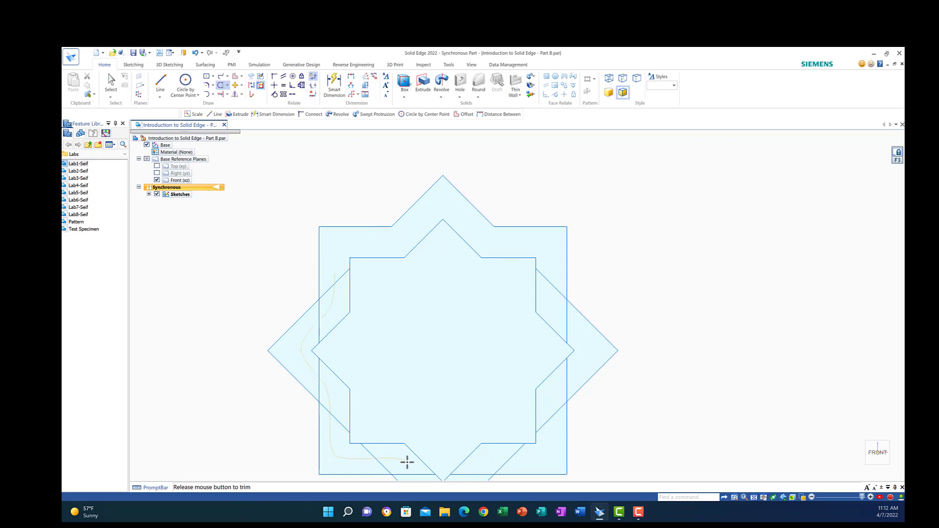
pyautogui.moveTo(414, 479); pyautogui.dragTo(418, 486)
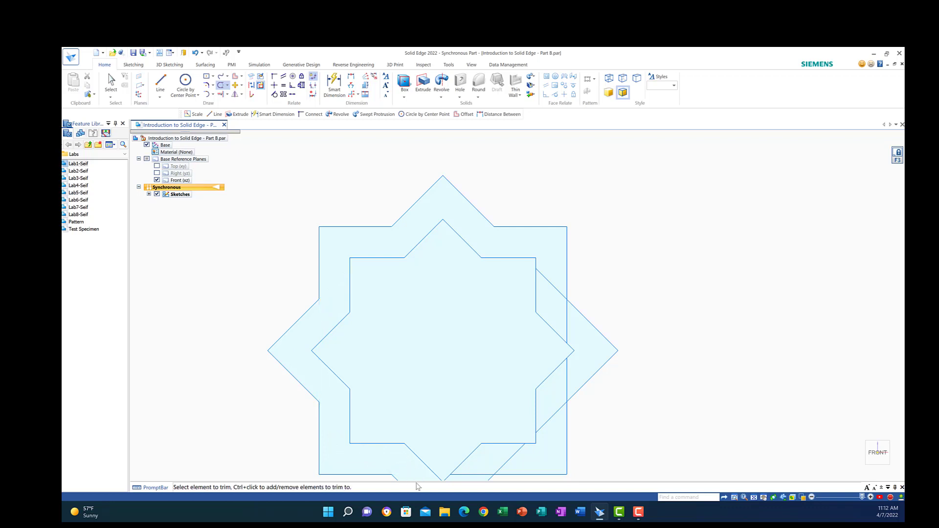
pyautogui.moveTo(553, 266); pyautogui.dragTo(550, 268)
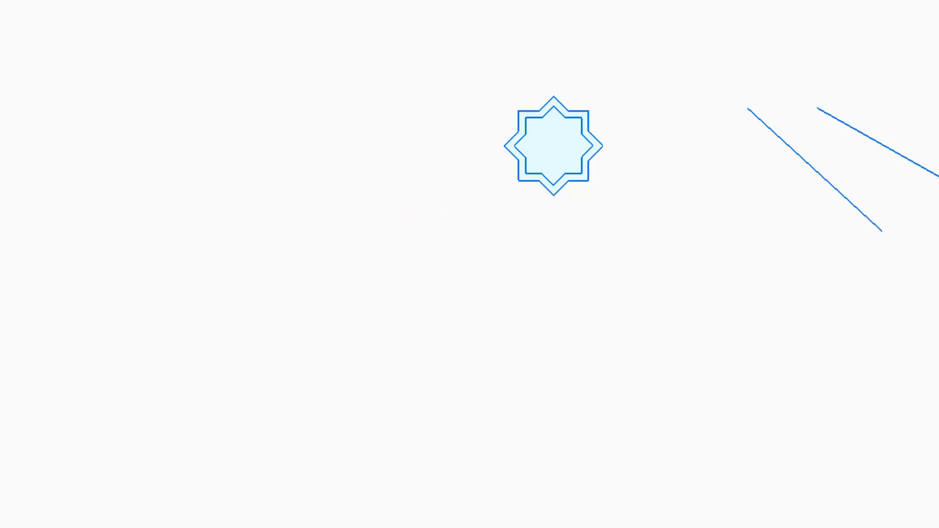
# Step: Scale the nested stars as a copy with a factor of 0.800, placing the smaller copy to the left of the original
pyautogui.click(264, 72)
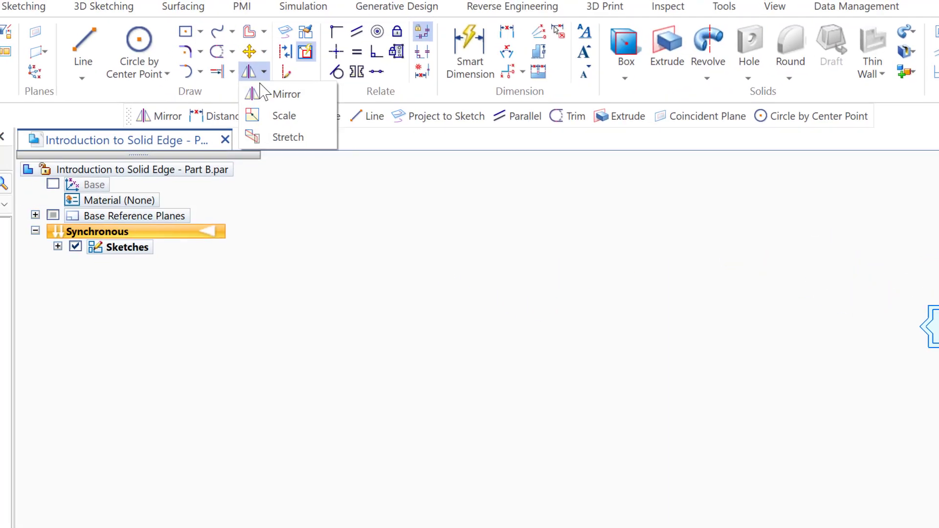
pyautogui.click(283, 117)
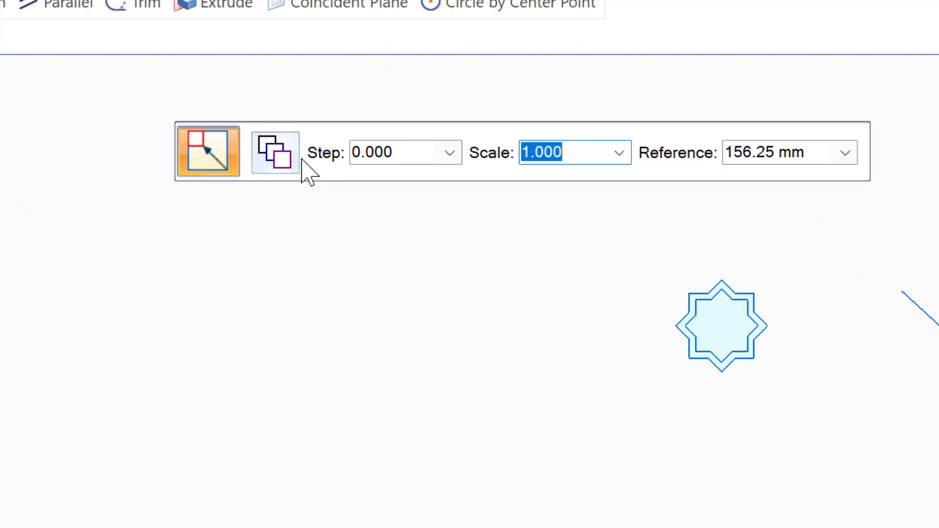
pyautogui.click(276, 155)
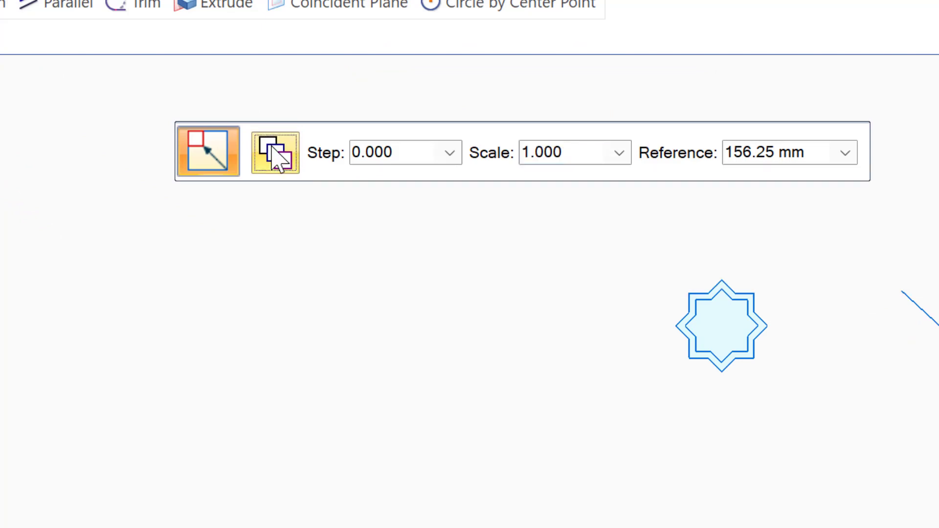
pyautogui.click(620, 153)
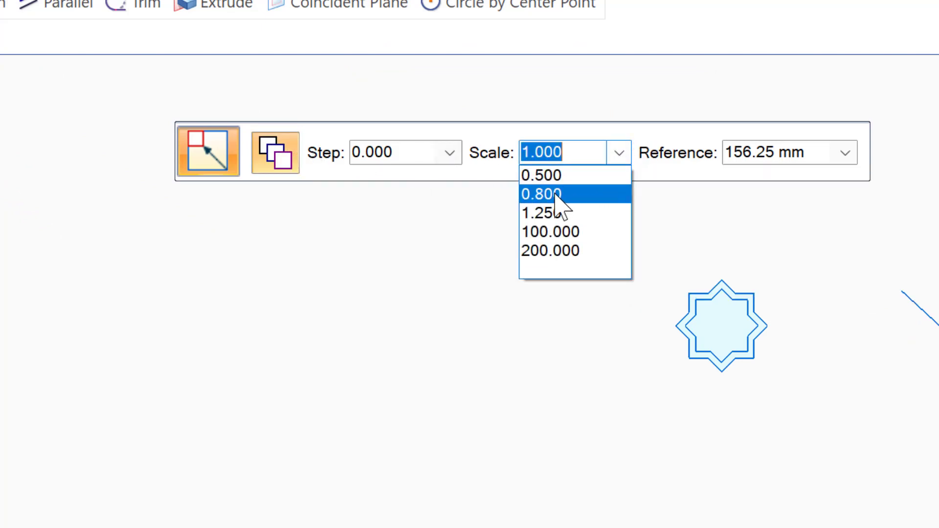
pyautogui.click(543, 195)
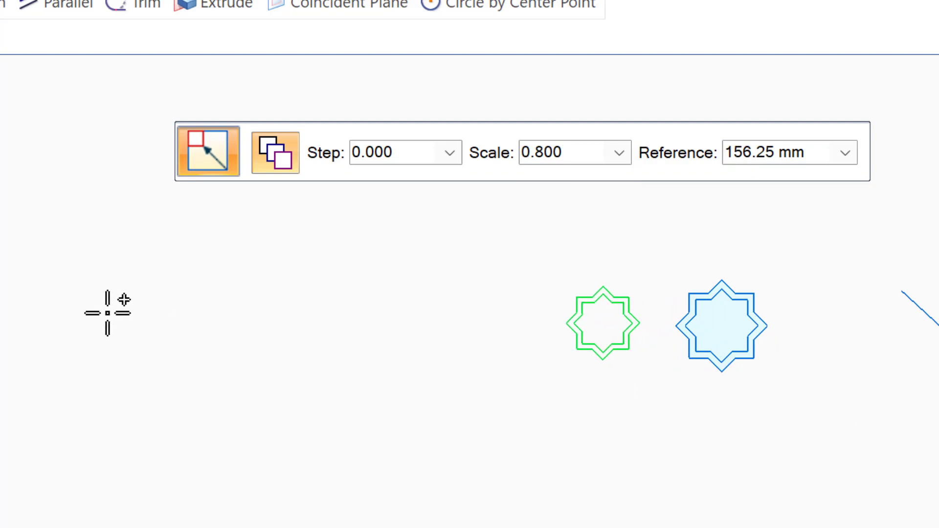
pyautogui.click(73, 313)
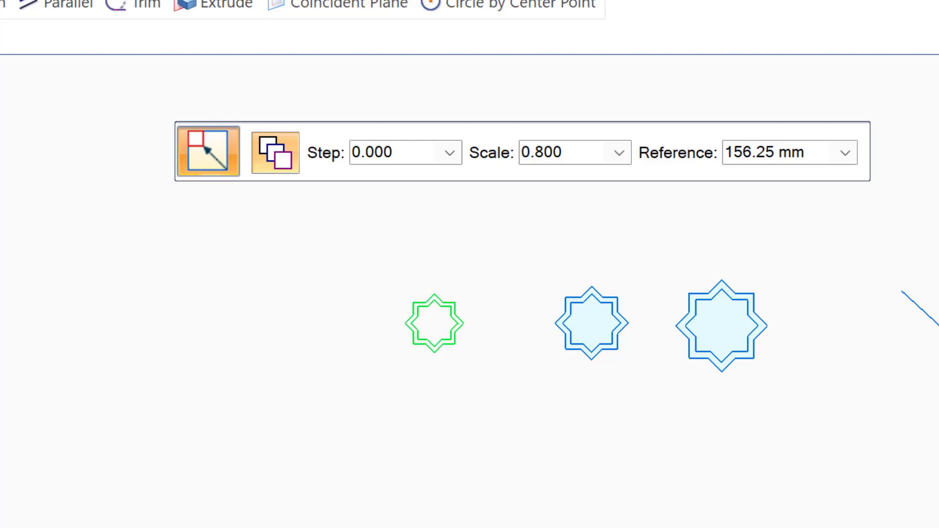
pyautogui.press('Escape')
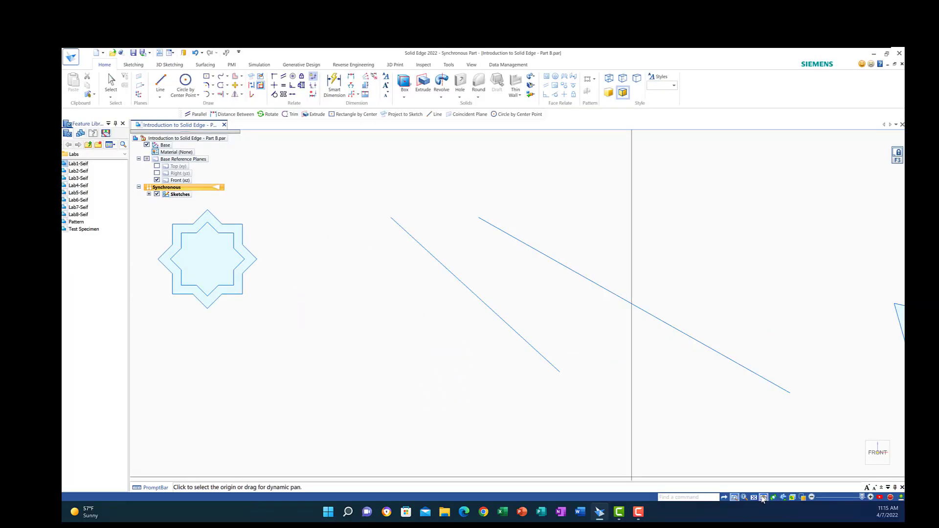
# Step: Try the Parallel relationship by aligning the longer diagonal line to the shorter one, and undo it
pyautogui.moveTo(330, 292); pyautogui.dragTo(267, 306)
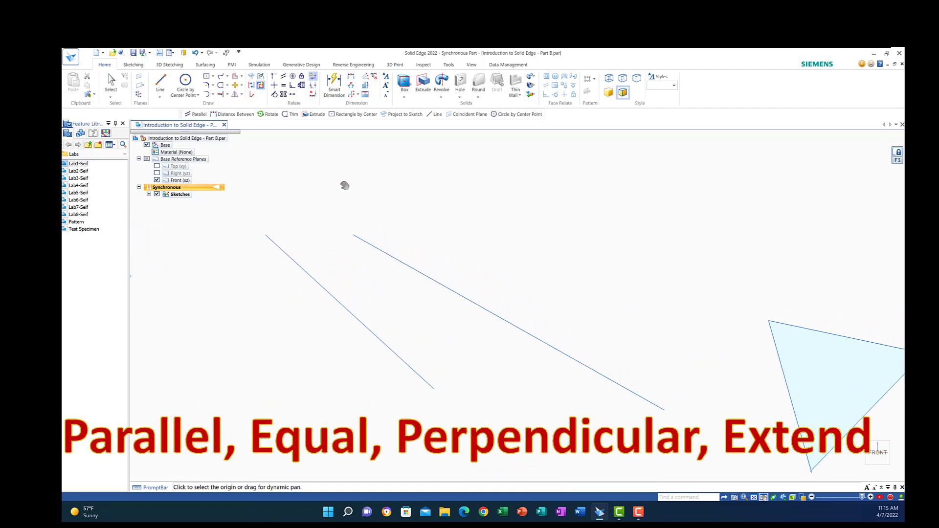
pyautogui.moveTo(543, 216)
pyautogui.mouseDown()
pyautogui.moveTo(551, 184)
pyautogui.moveTo(561, 187)
pyautogui.mouseUp()
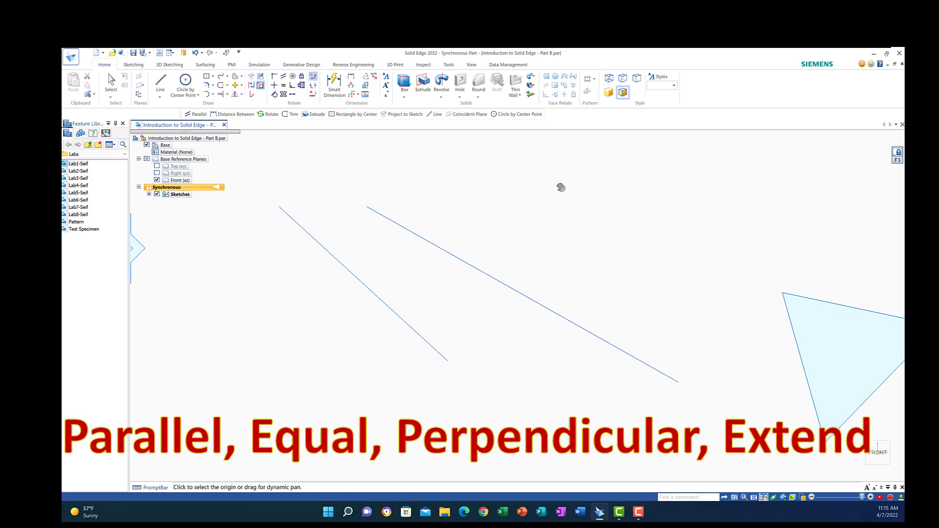
pyautogui.click(283, 78)
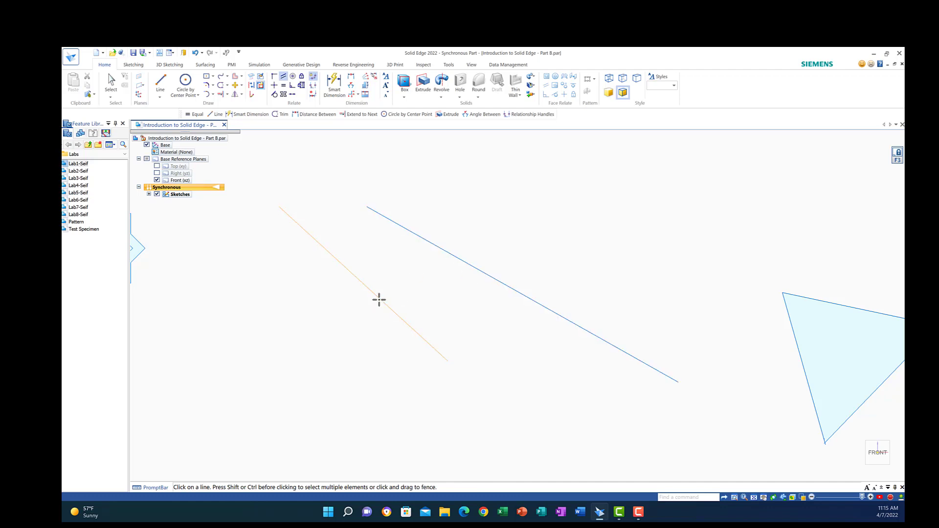
pyautogui.click(472, 266)
pyautogui.click(386, 305)
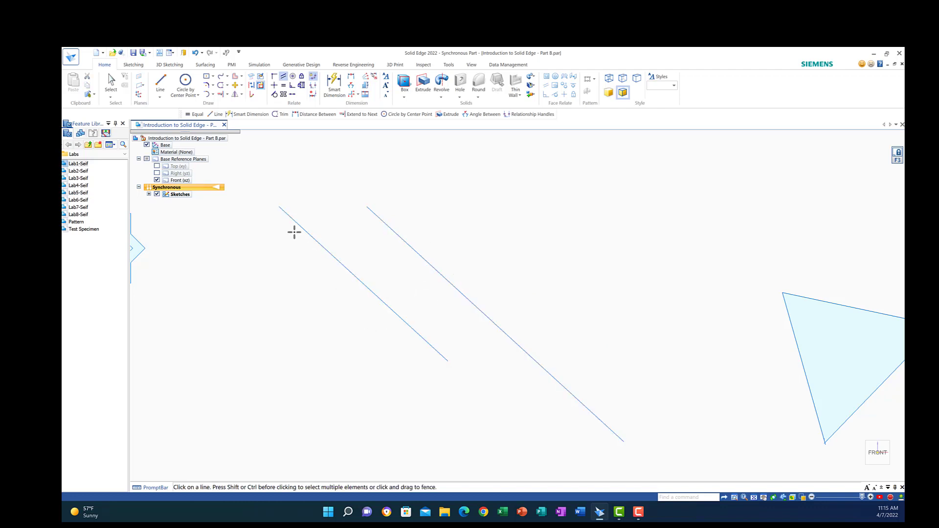
pyautogui.click(199, 58)
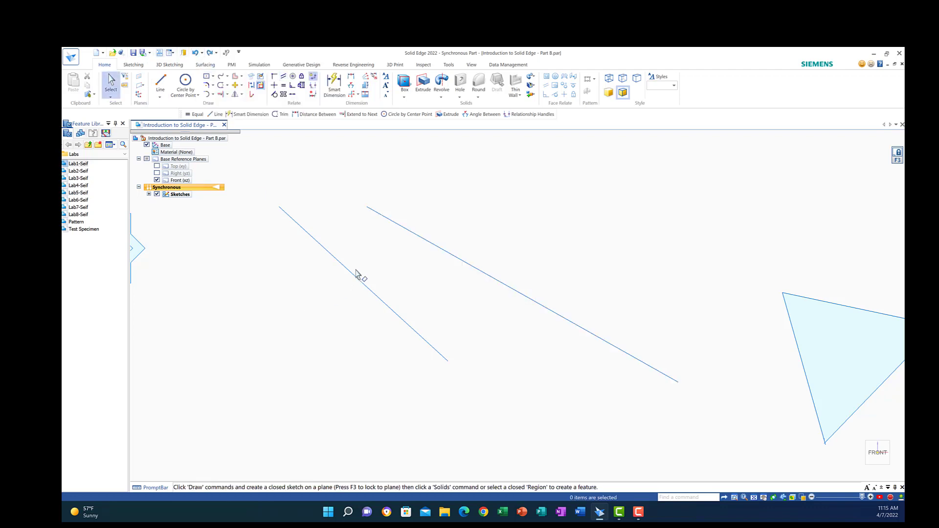
# Step: Make the shorter diagonal line parallel to the longer one, using the longer line as the primary element
pyautogui.click(284, 76)
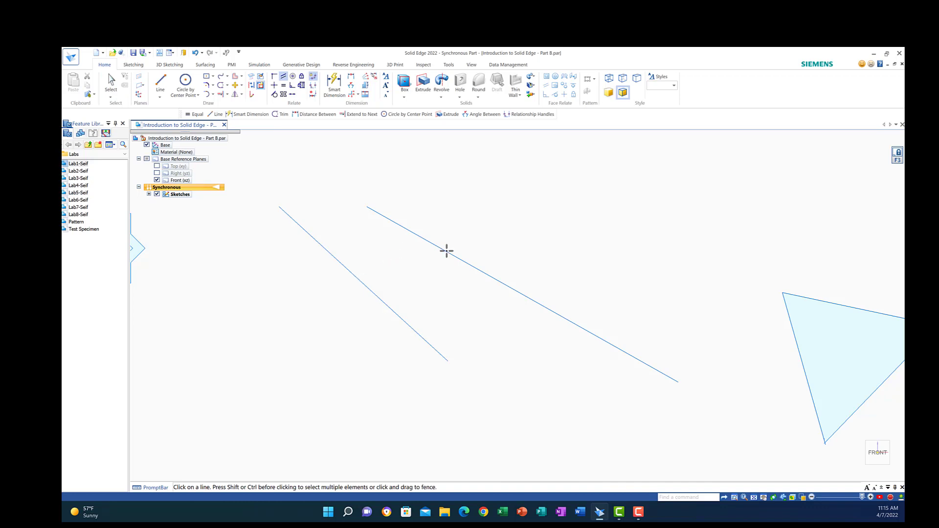
pyautogui.click(347, 270)
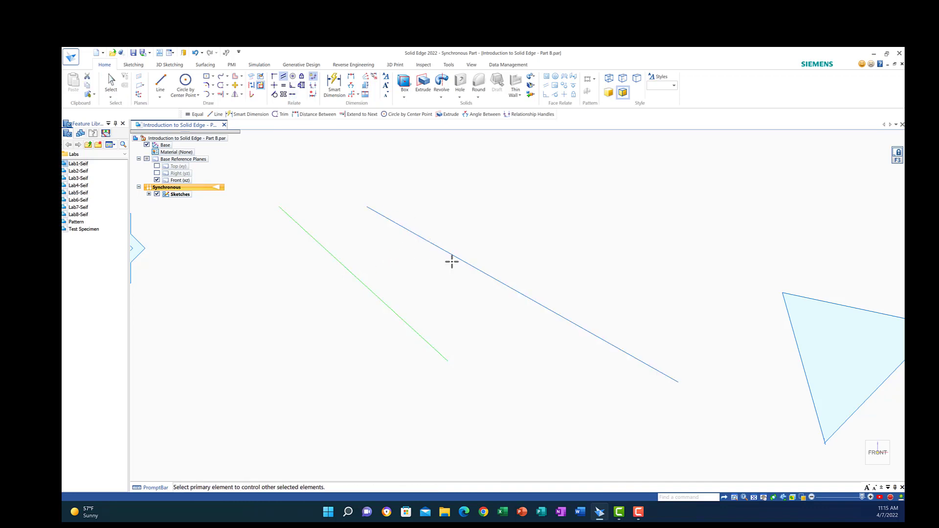
pyautogui.click(465, 260)
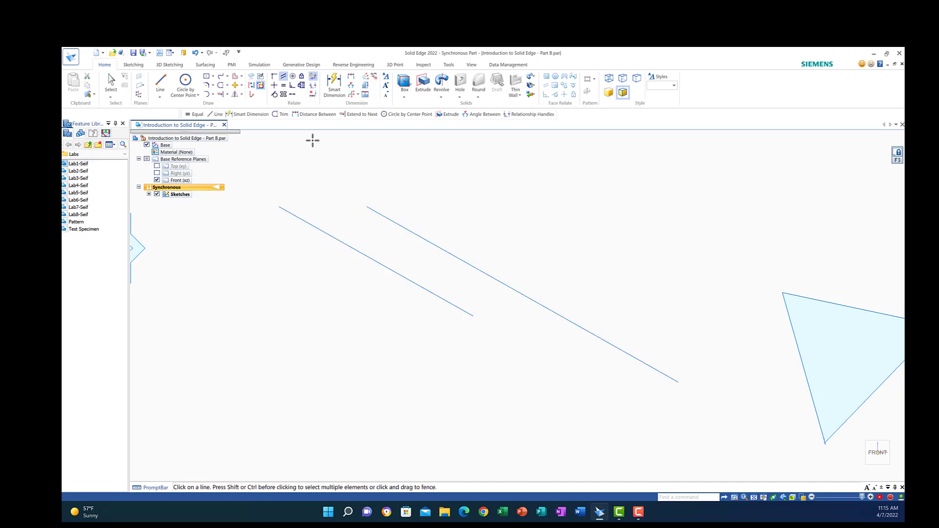
# Step: Try the Equal relationship with the shorter parallel line as the primary element, and undo it
pyautogui.click(283, 85)
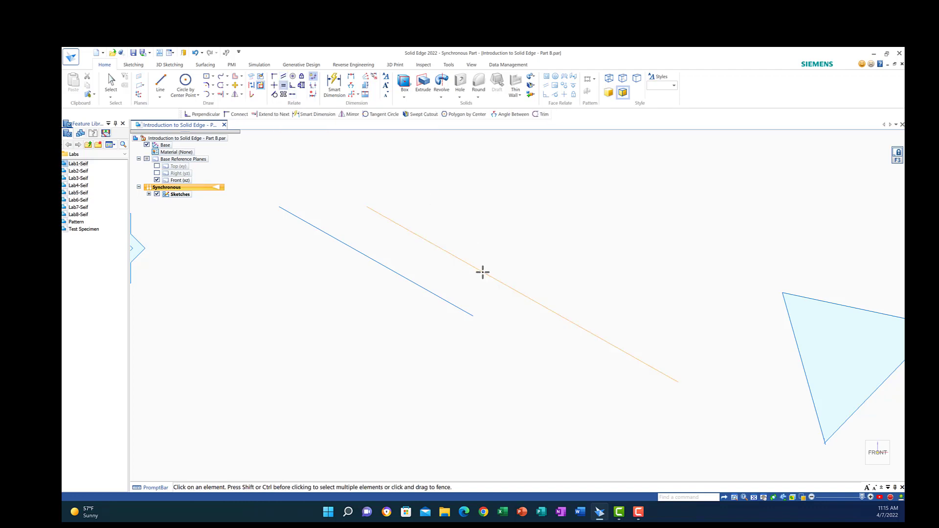
pyautogui.click(414, 284)
pyautogui.click(195, 52)
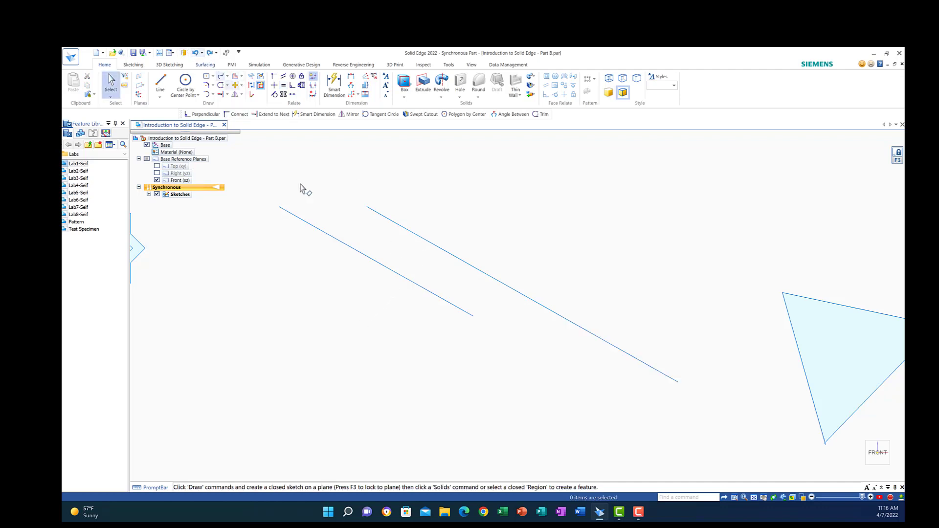
# Step: Make the shorter parallel line equal in length to the longer one, using the longer line as the primary element
pyautogui.click(361, 259)
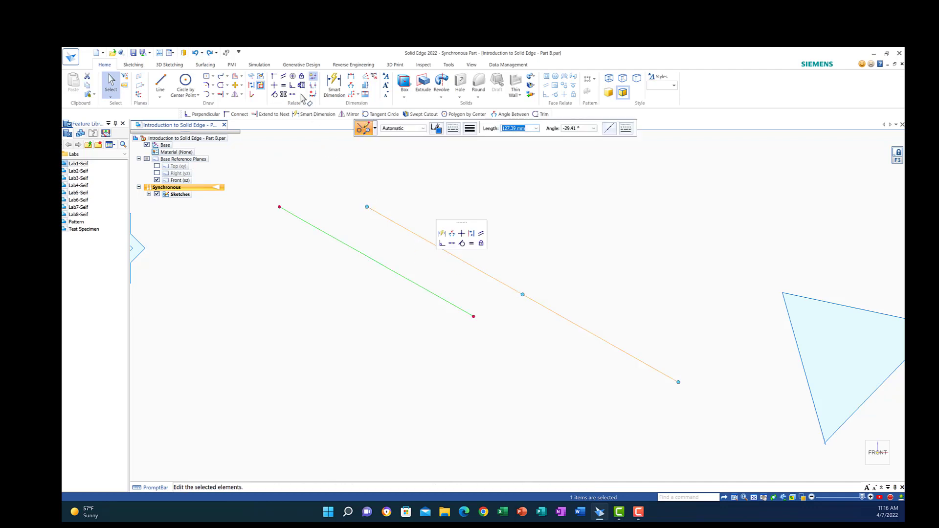
pyautogui.click(283, 85)
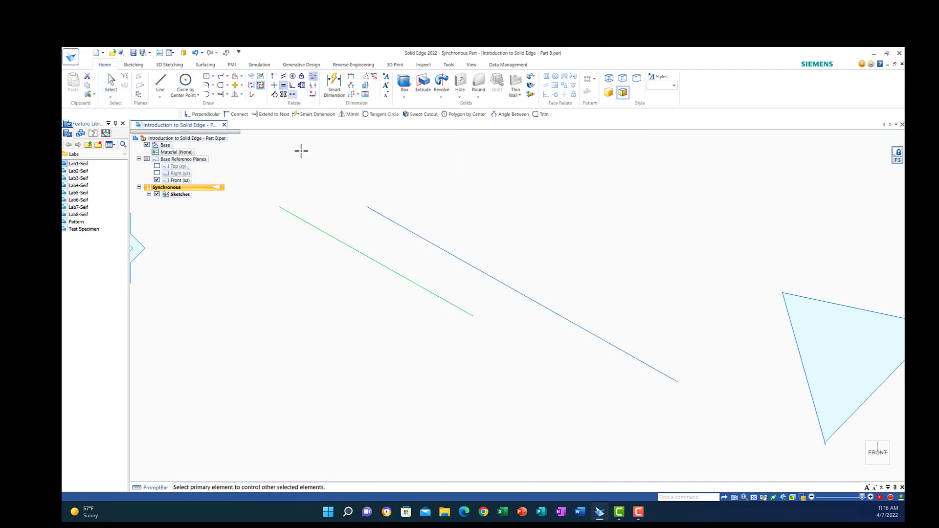
pyautogui.click(428, 240)
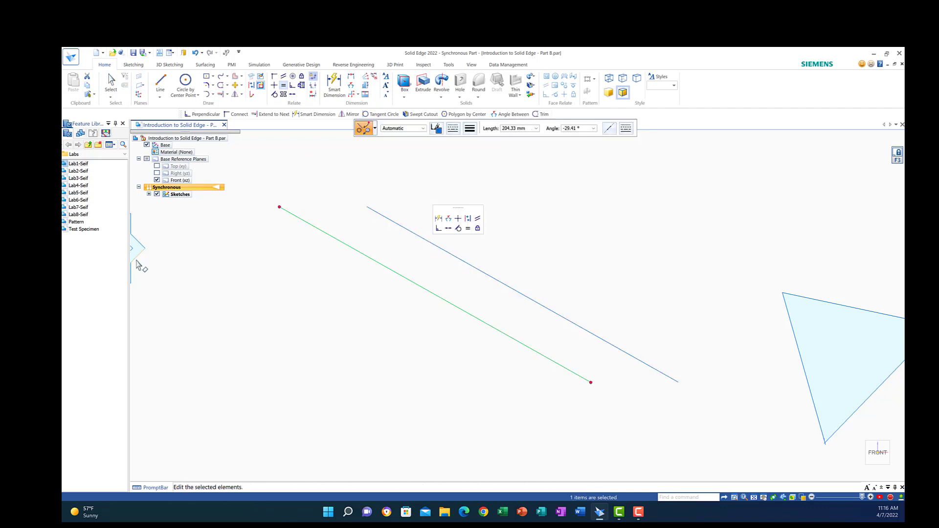
pyautogui.press('Escape')
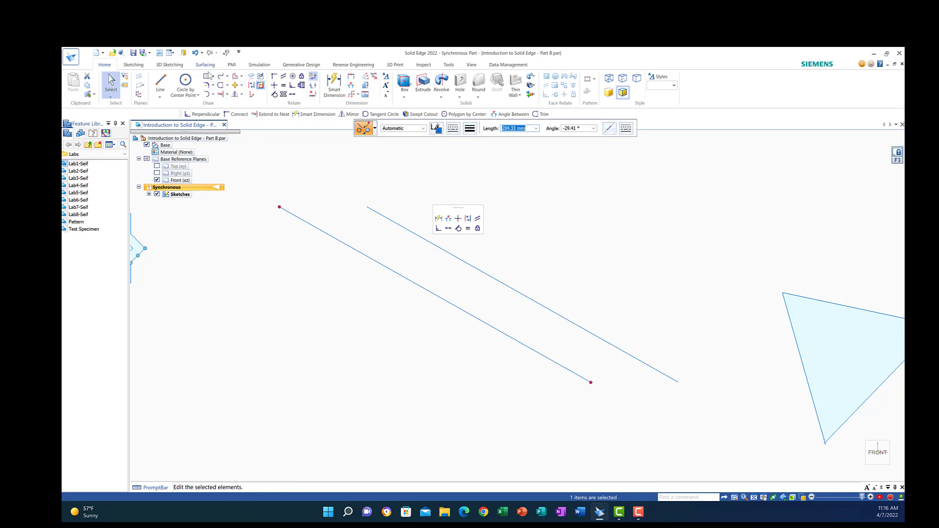
# Step: Undo the Equal and Parallel relationships applied to the shorter line
pyautogui.click(196, 52)
pyautogui.click(196, 53)
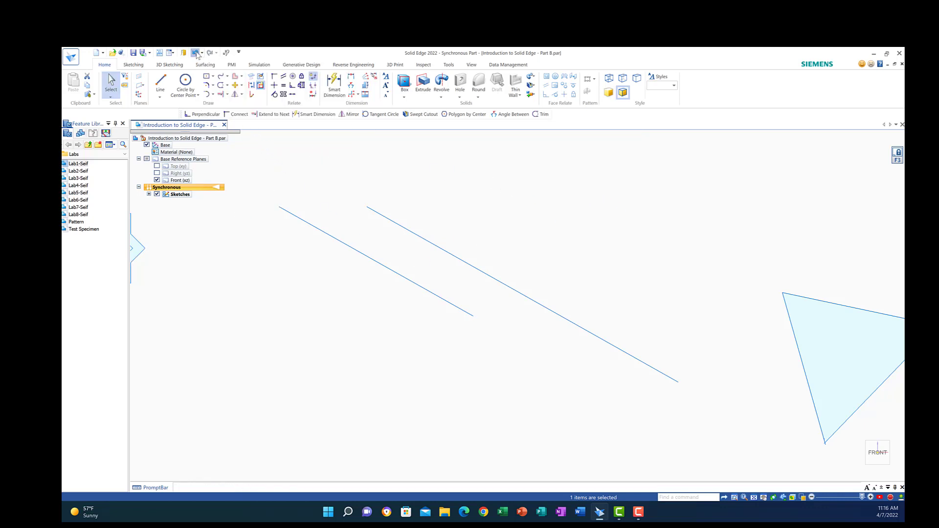
pyautogui.click(196, 53)
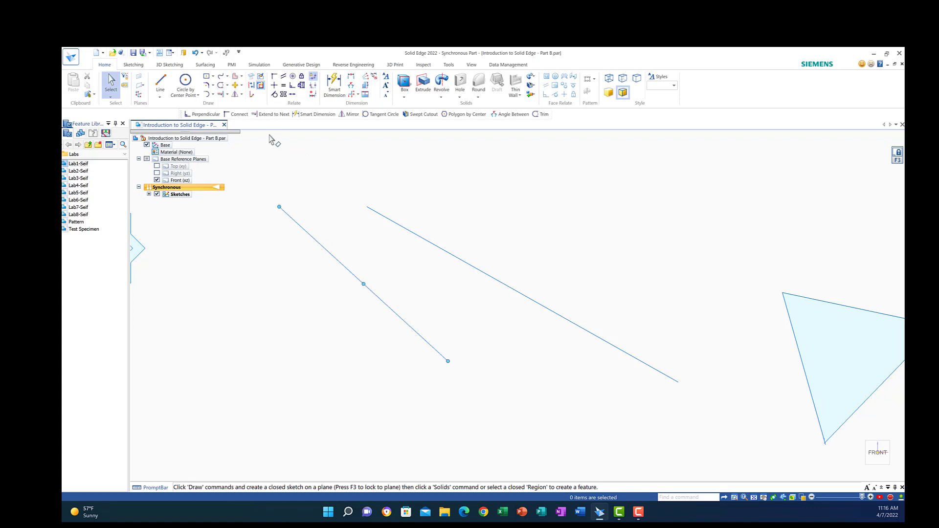
# Step: Make the longer diagonal line perpendicular to the shorter one, and extend its lower end to meet that line
pyautogui.click(292, 89)
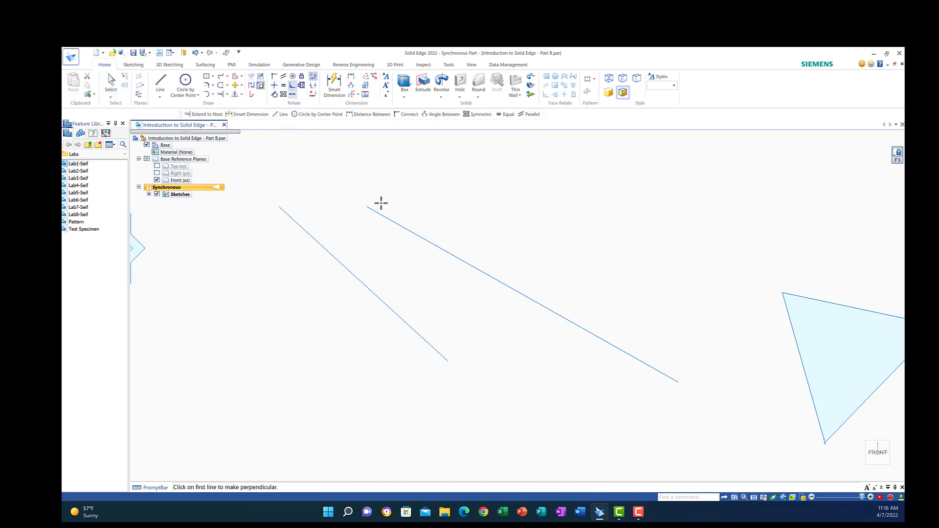
pyautogui.click(497, 279)
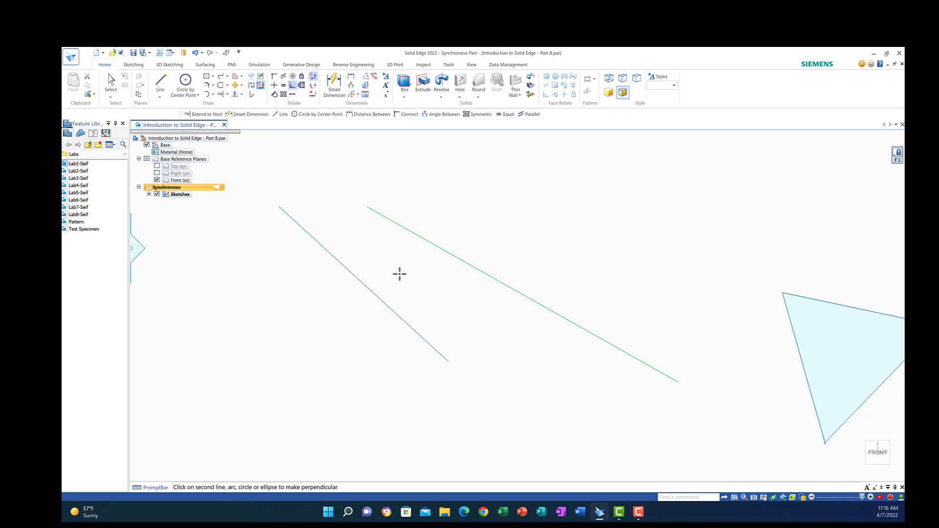
pyautogui.click(364, 284)
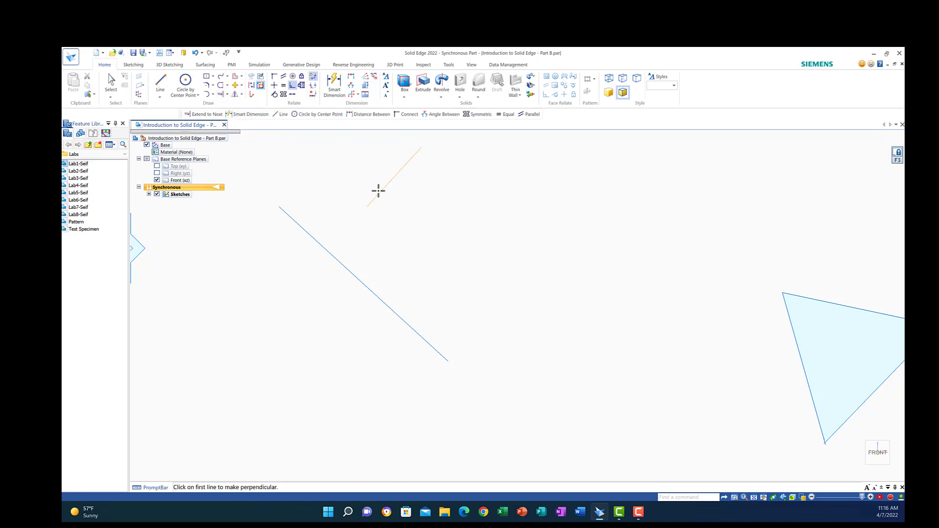
pyautogui.click(222, 96)
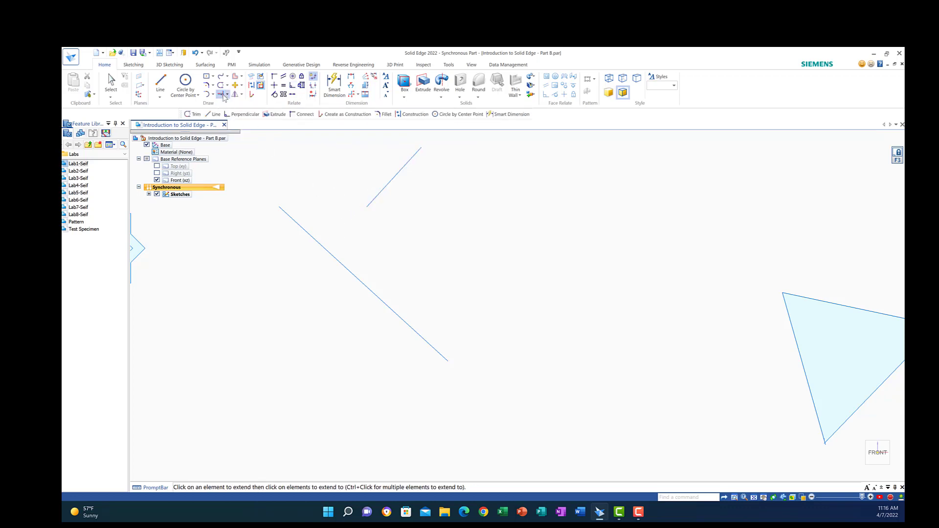
pyautogui.click(387, 186)
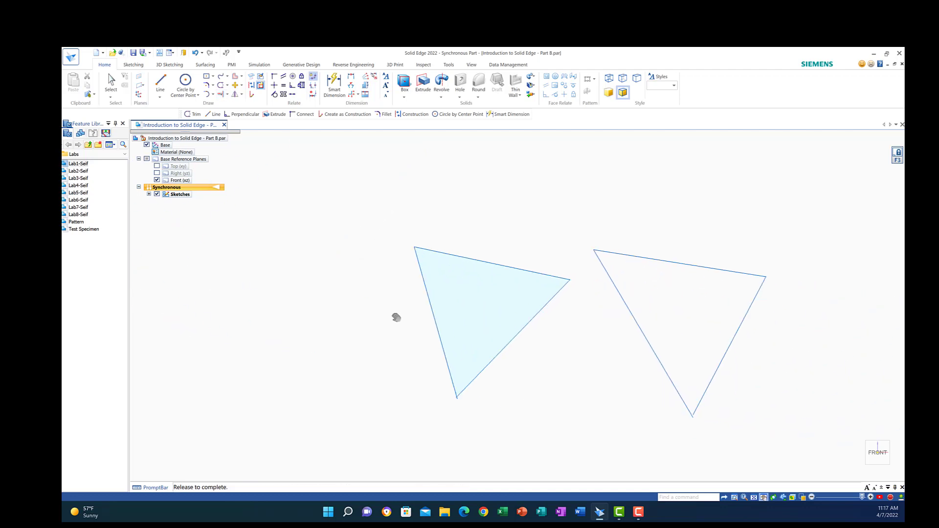
# Step: Extend the right side of the unfilled triangle to its left side at the lower corner, and trim the overhanging end
pyautogui.keyDown('shift'); pyautogui.moveTo(394, 316); pyautogui.dragTo(328, 310, button='middle'); pyautogui.keyUp('shift')
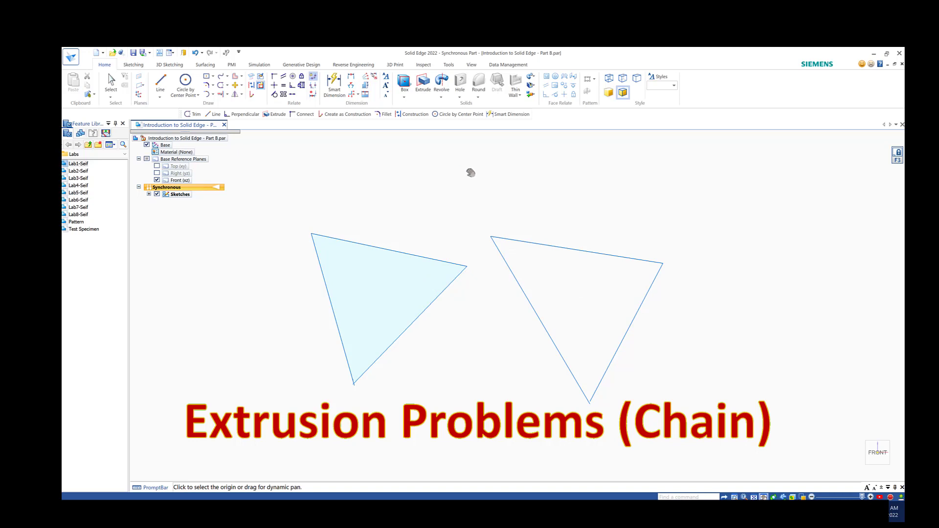
pyautogui.click(424, 84)
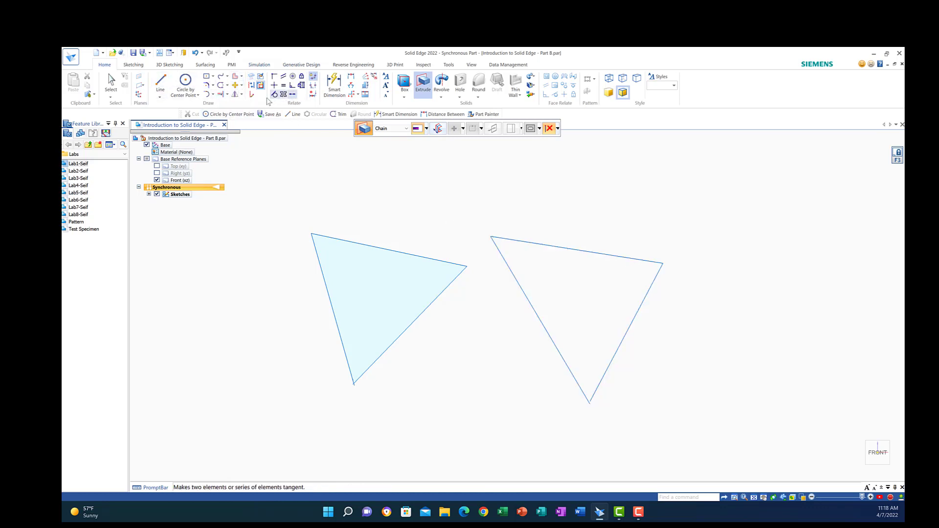
pyautogui.click(735, 497)
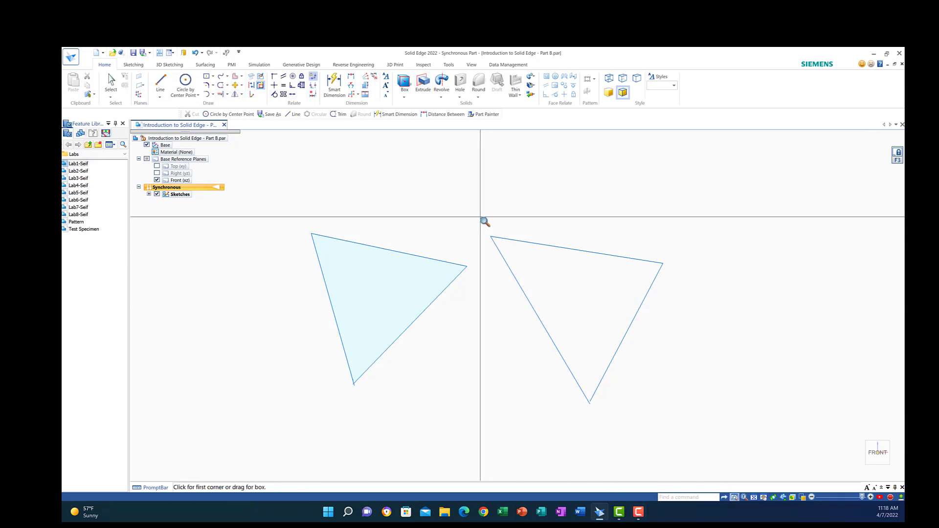
pyautogui.moveTo(484, 222); pyautogui.dragTo(518, 277)
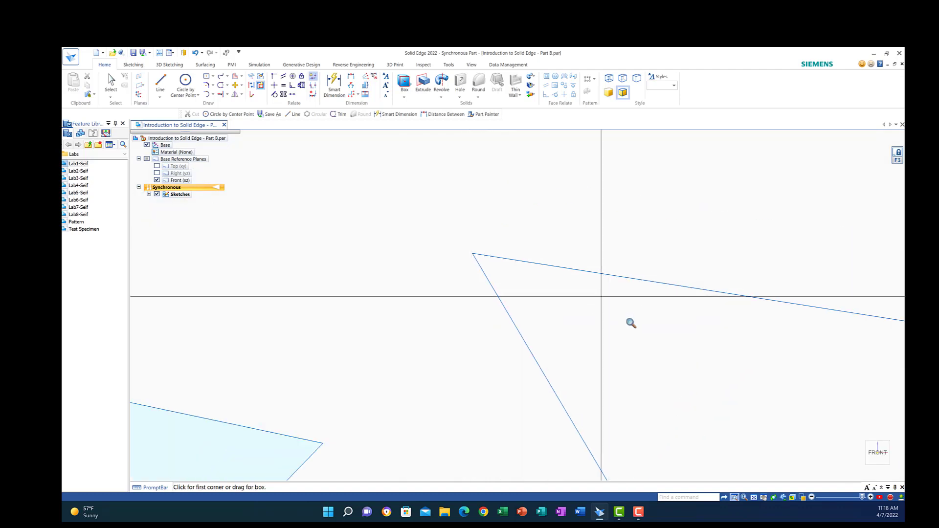
pyautogui.click(763, 497)
pyautogui.moveTo(787, 365); pyautogui.dragTo(53, 253)
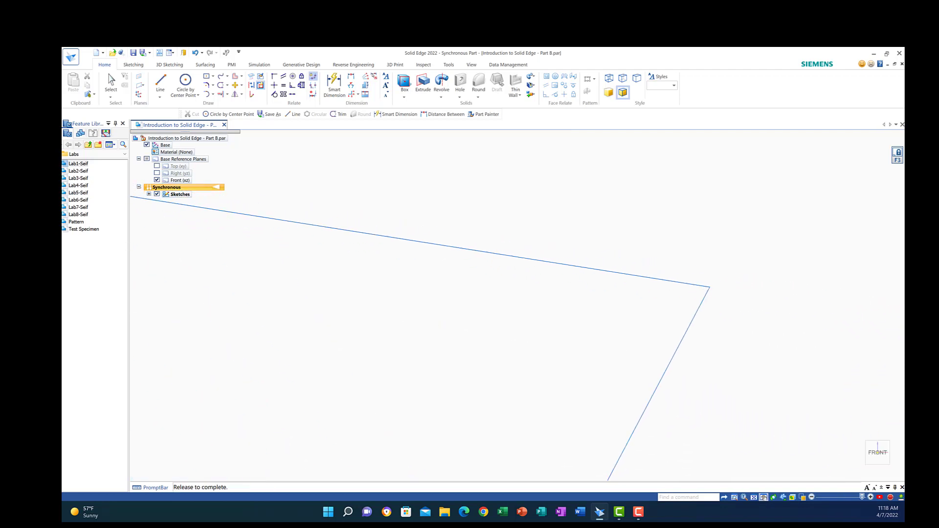
pyautogui.moveTo(528, 330); pyautogui.dragTo(556, 146)
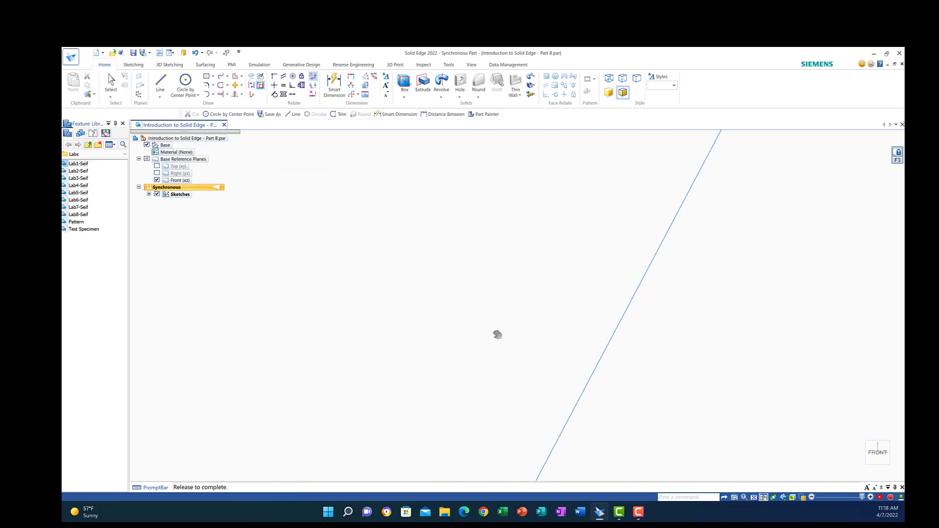
pyautogui.moveTo(497, 333); pyautogui.dragTo(520, 208)
pyautogui.moveTo(479, 374); pyautogui.dragTo(506, 203)
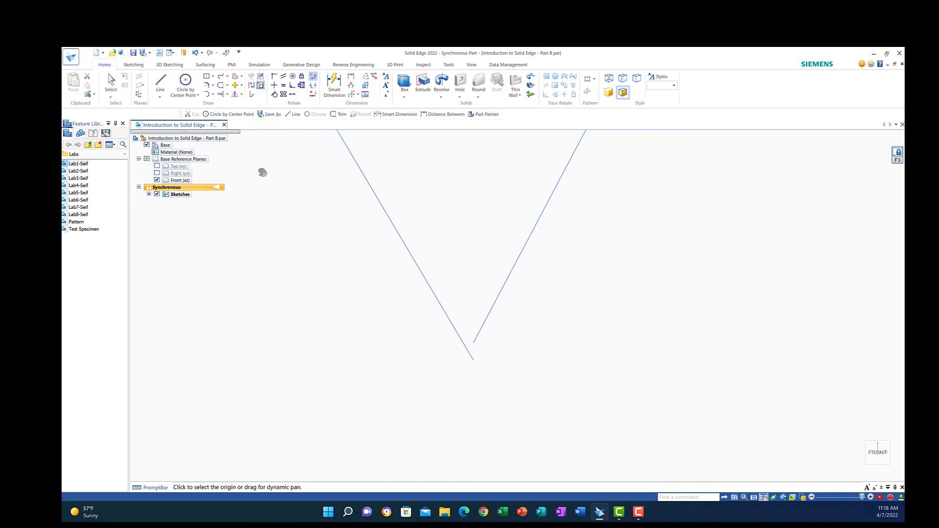
pyautogui.click(223, 96)
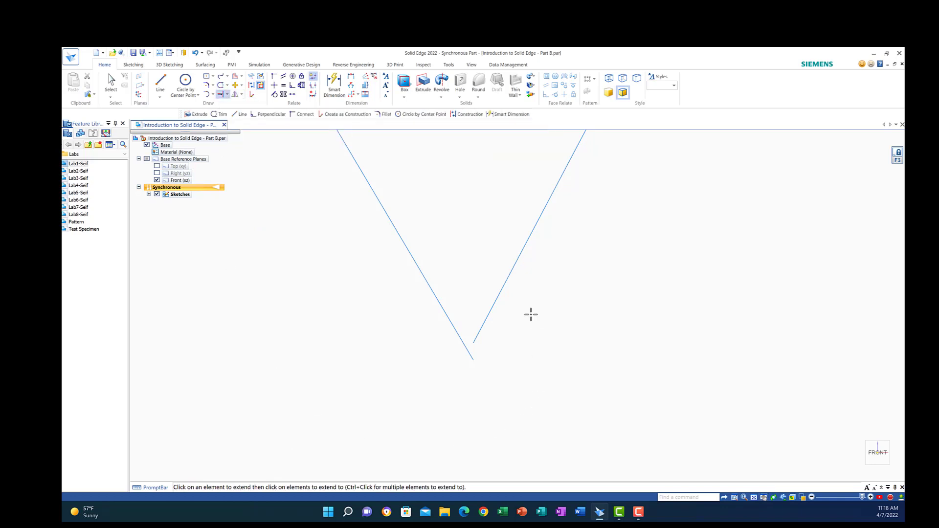
pyautogui.click(495, 302)
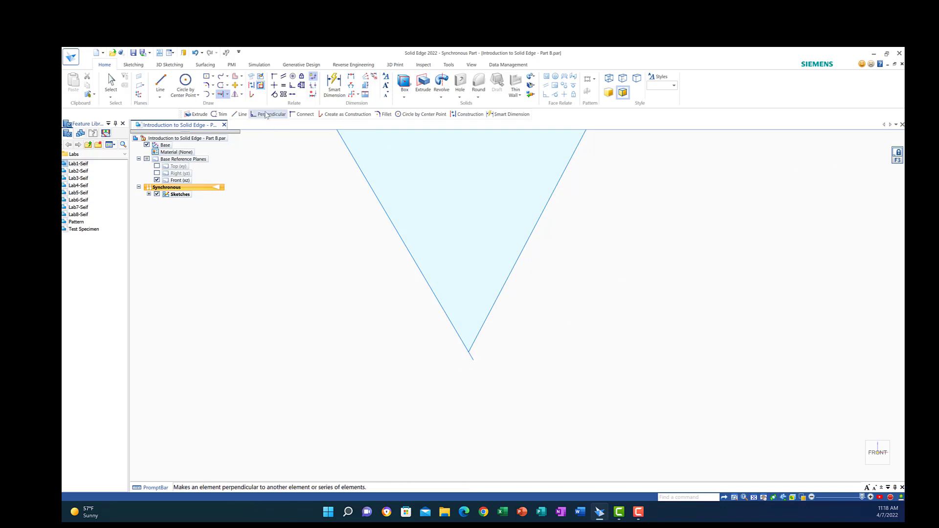
pyautogui.click(221, 87)
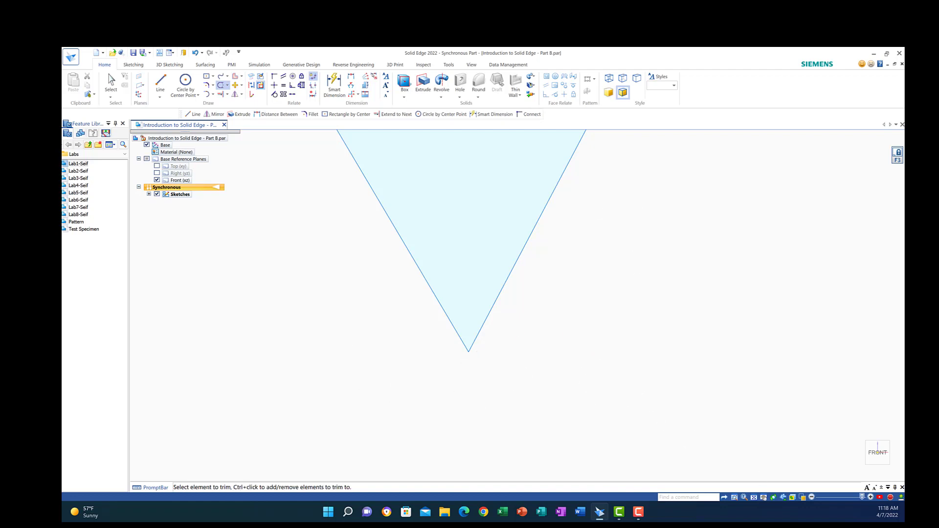
# Step: Try extruding the closed region of the repaired right-hand triangle, and cancel the extrusion
pyautogui.scroll(-4, 567, 433)
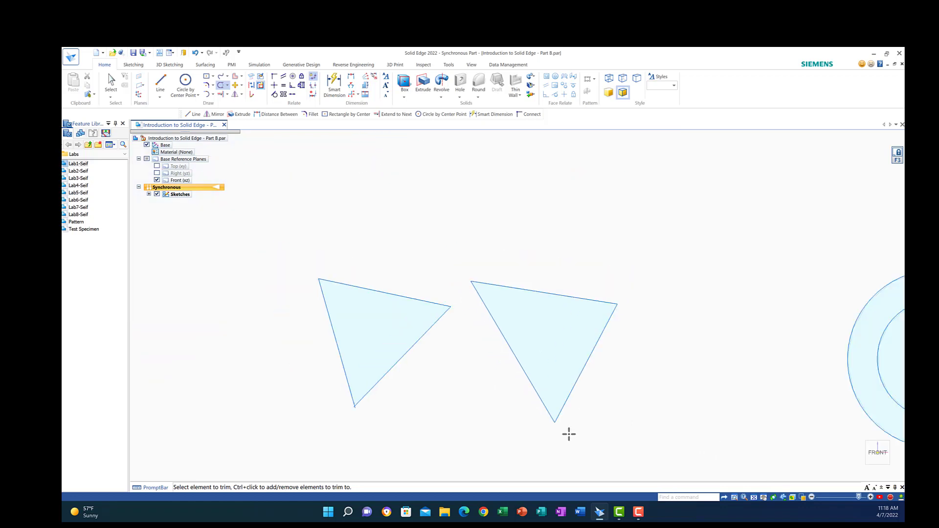
pyautogui.scroll(1, 619, 444)
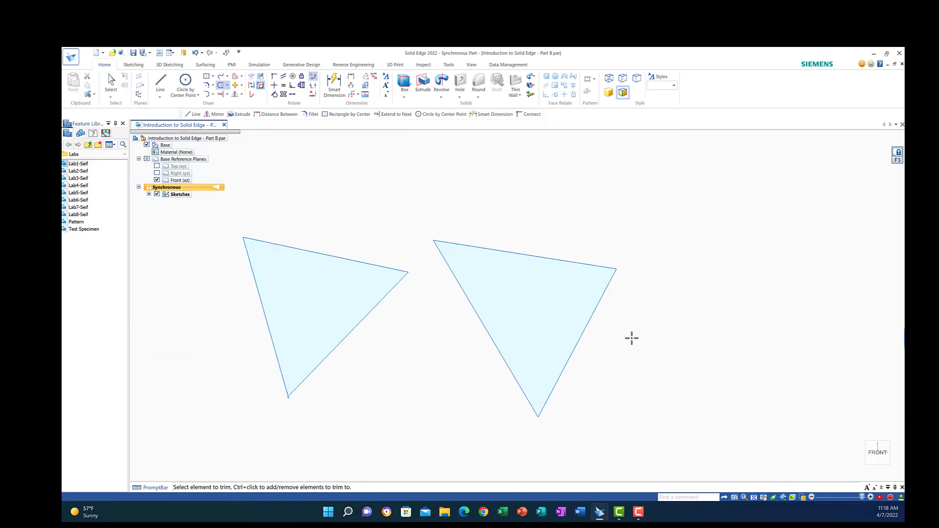
pyautogui.scroll(-1, 622, 339)
pyautogui.scroll(-4, 611, 344)
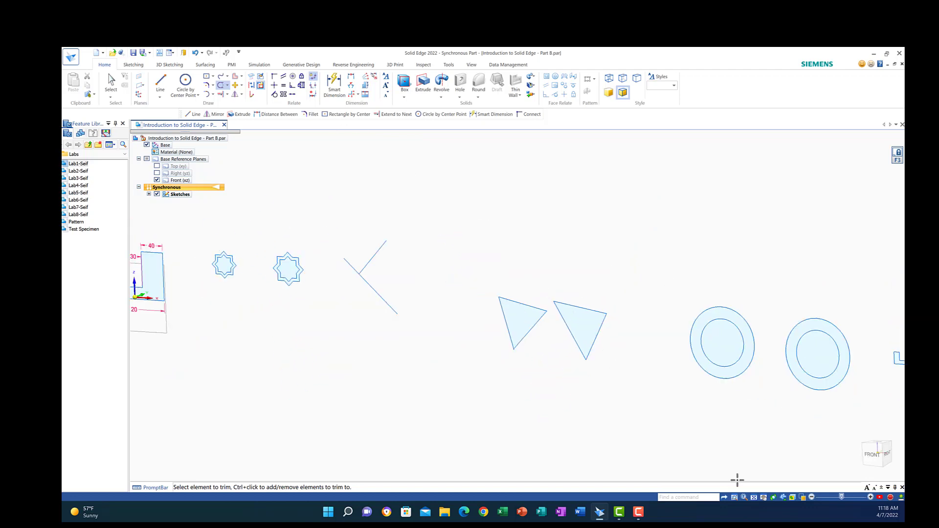
pyautogui.click(735, 498)
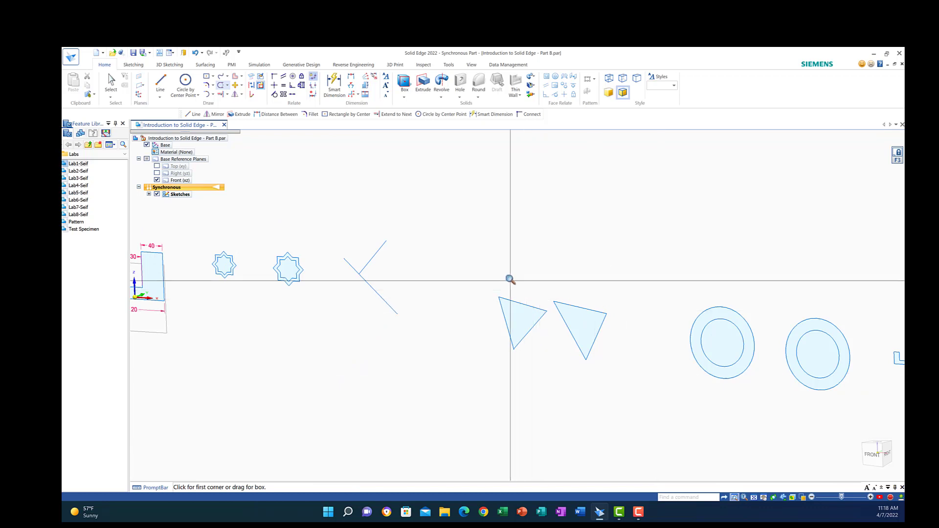
pyautogui.moveTo(558, 285); pyautogui.dragTo(589, 388)
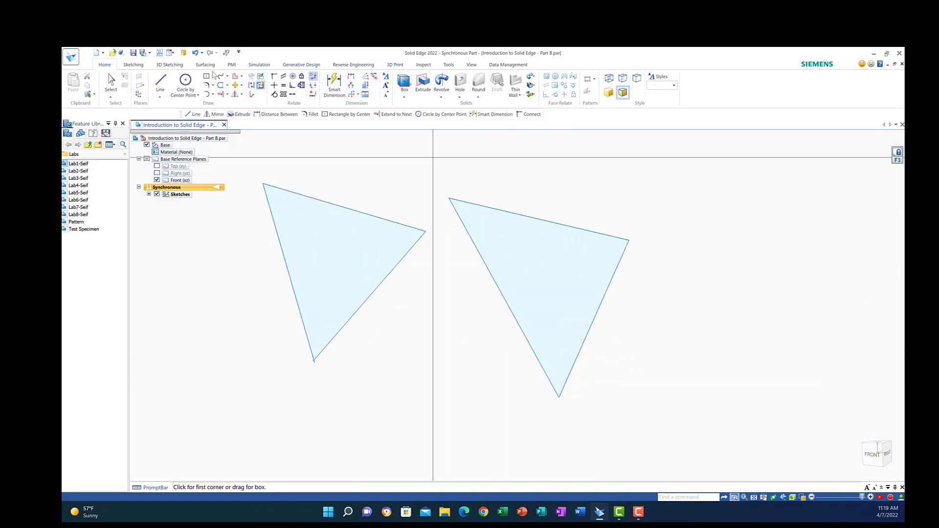
pyautogui.click(111, 82)
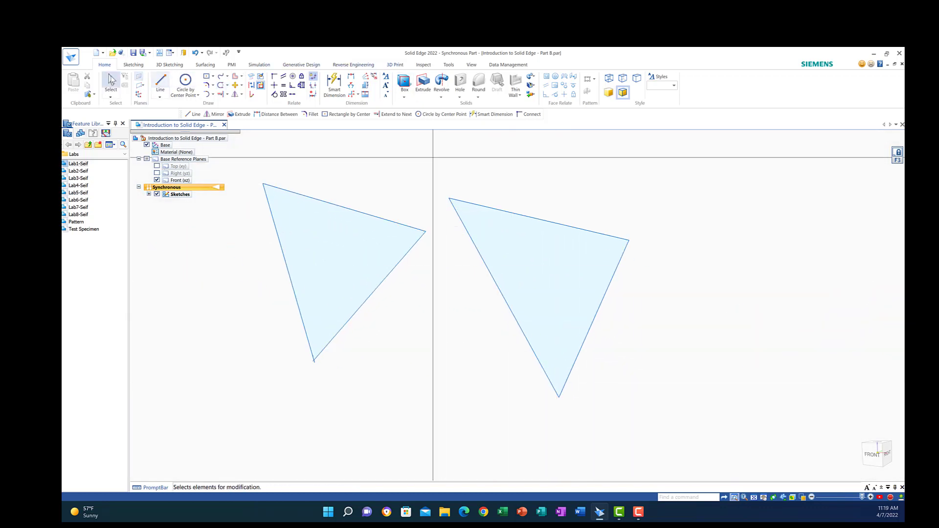
pyautogui.click(516, 275)
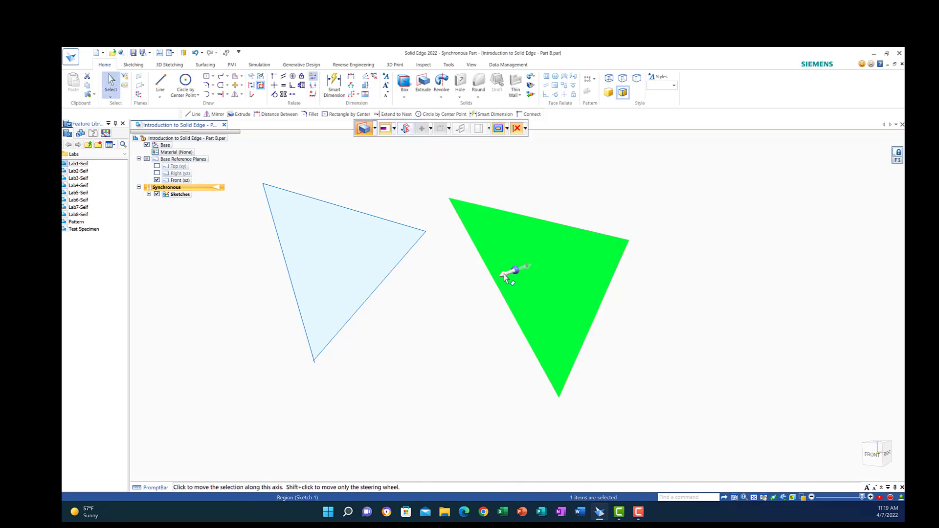
pyautogui.click(518, 274)
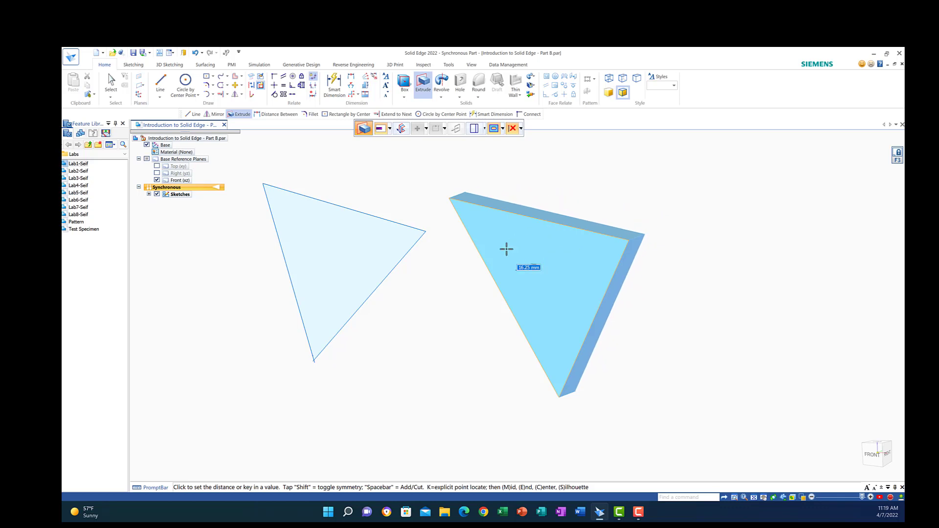
pyautogui.press('Escape')
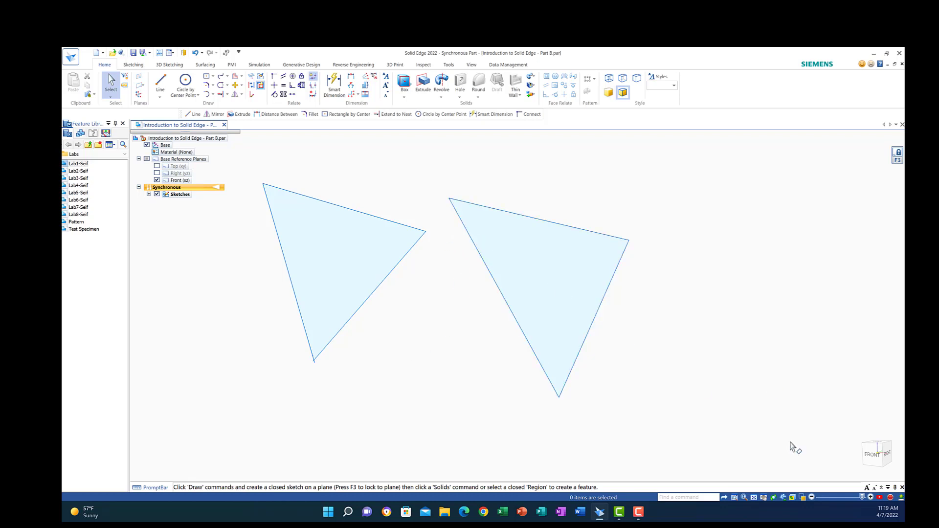
# Step: Trim the overhanging line ends and the small stray segments at the lower corner of the left-hand triangle
pyautogui.click(734, 497)
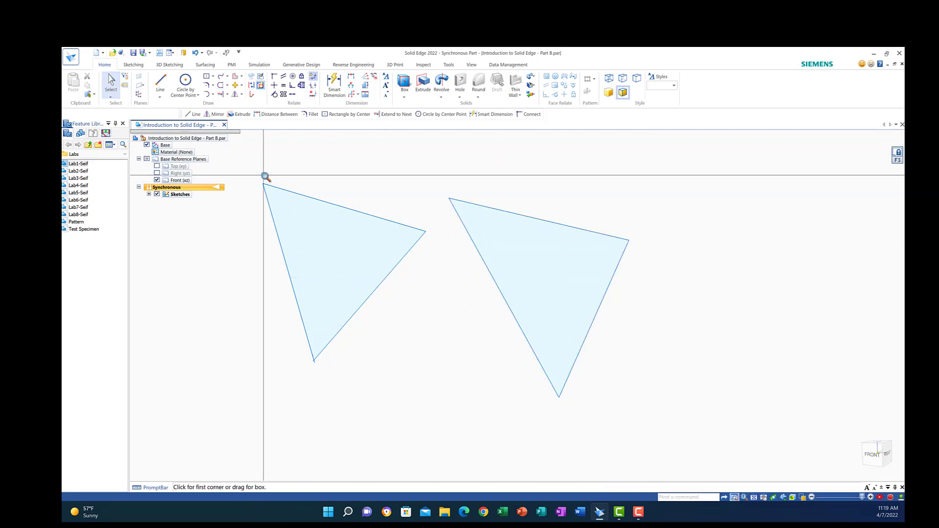
pyautogui.moveTo(258, 171); pyautogui.dragTo(278, 209)
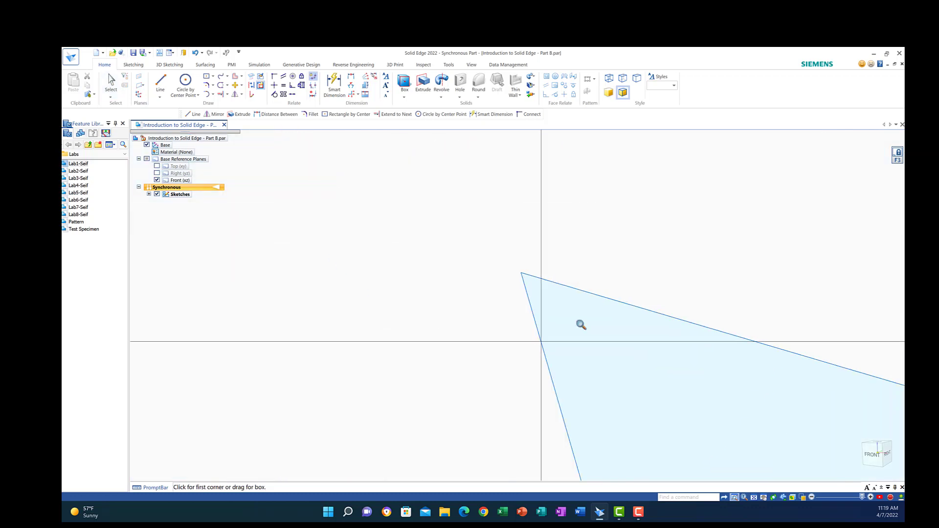
pyautogui.click(764, 497)
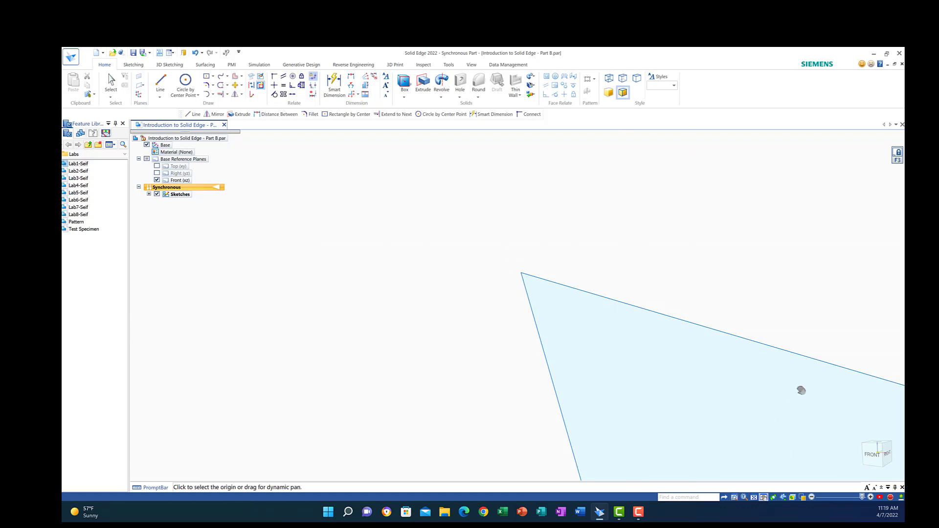
pyautogui.moveTo(800, 390); pyautogui.dragTo(292, 289)
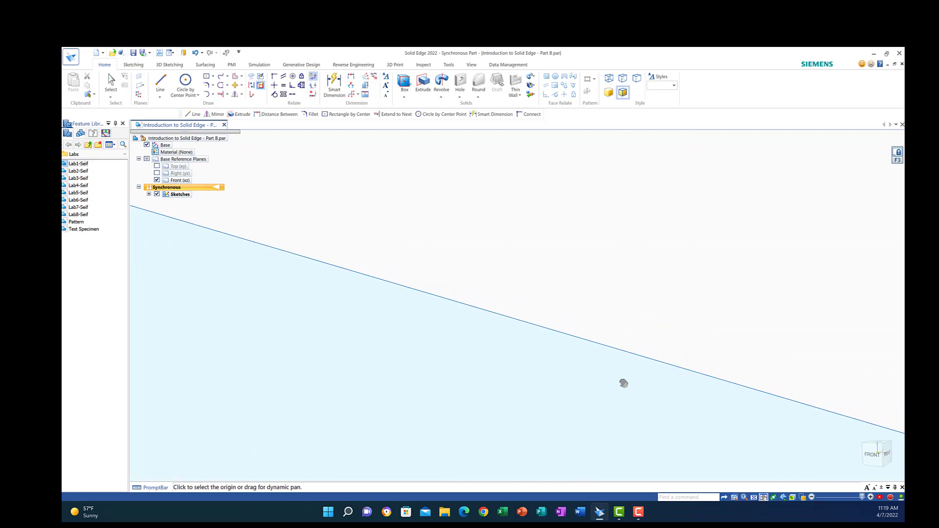
pyautogui.moveTo(623, 383); pyautogui.dragTo(674, 363)
pyautogui.moveTo(655, 387); pyautogui.dragTo(737, 210)
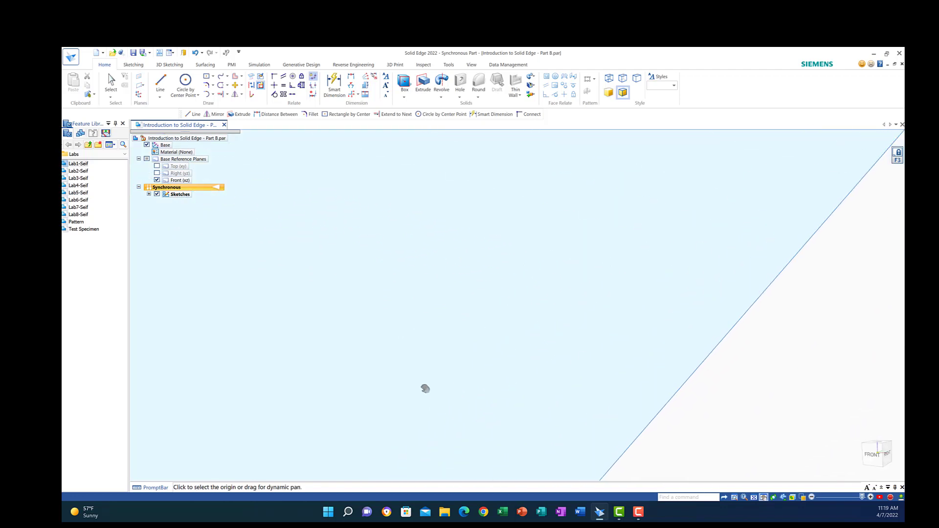
pyautogui.moveTo(424, 388); pyautogui.dragTo(600, 233)
pyautogui.moveTo(395, 422); pyautogui.dragTo(513, 183)
pyautogui.moveTo(296, 406); pyautogui.dragTo(429, 230)
pyautogui.moveTo(423, 363); pyautogui.dragTo(421, 225)
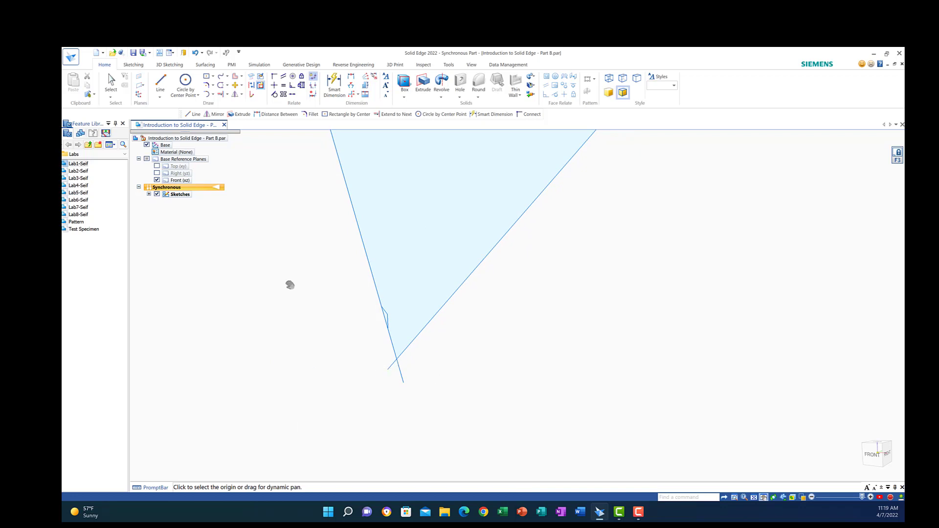
pyautogui.click(222, 86)
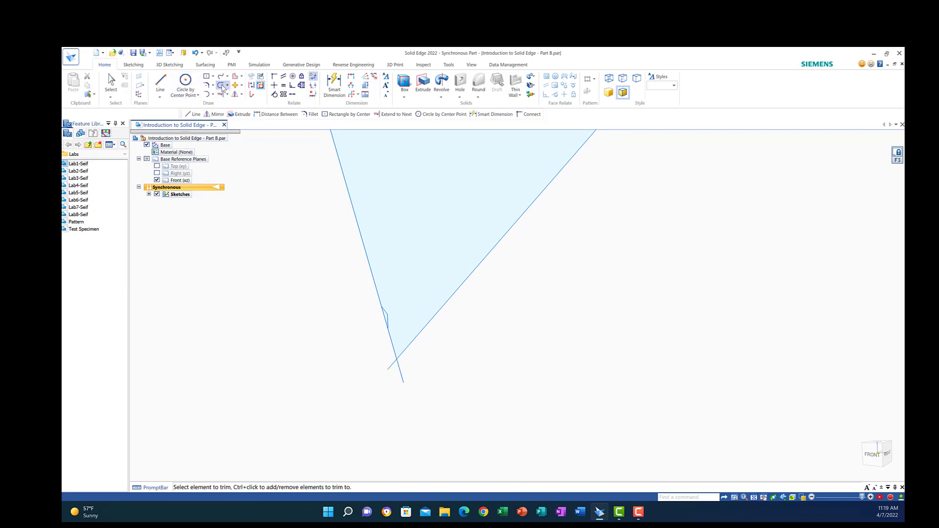
pyautogui.moveTo(384, 366)
pyautogui.mouseDown()
pyautogui.moveTo(380, 359)
pyautogui.moveTo(518, 405)
pyautogui.mouseUp()
pyautogui.moveTo(384, 306); pyautogui.dragTo(392, 319)
# Step: Draw a 15 mm wide, 16 mm high rectangle by center, centred on the top quadrant of the left ring's inner circle
pyautogui.click(763, 498)
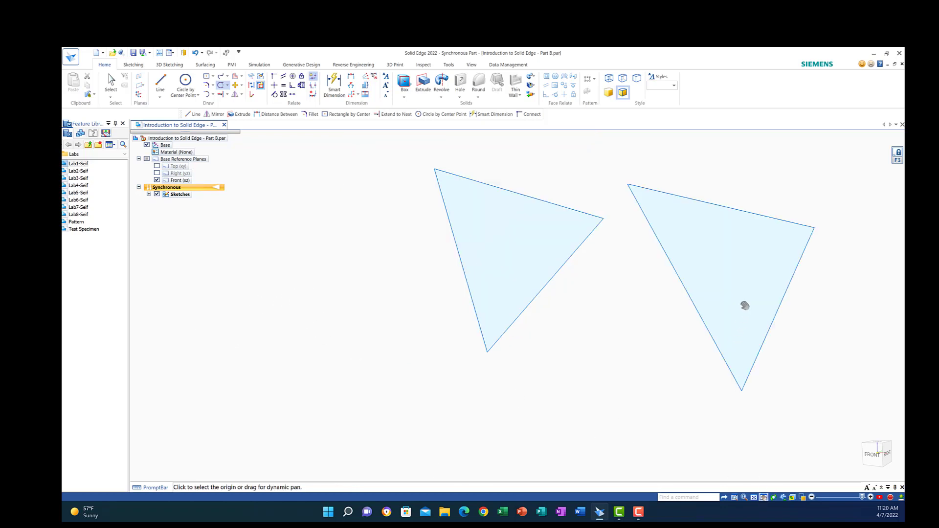
pyautogui.moveTo(657, 302); pyautogui.dragTo(159, 288)
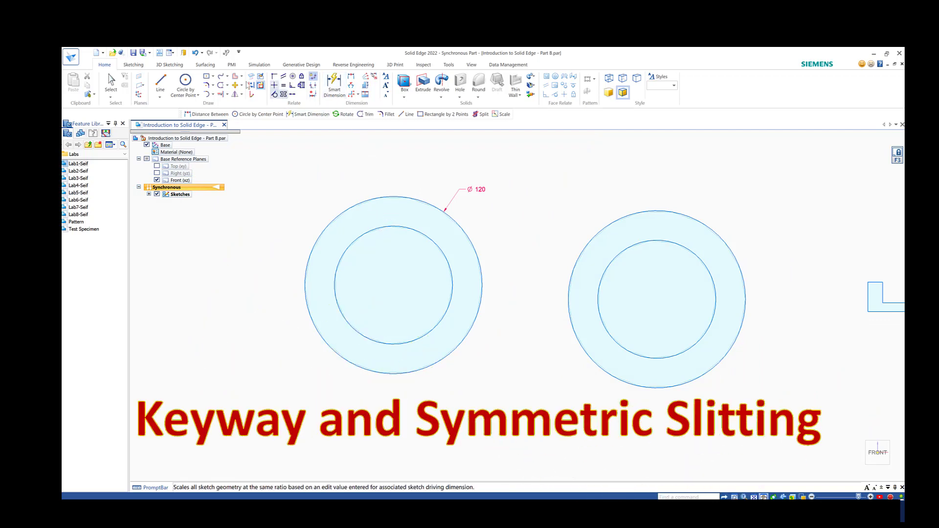
pyautogui.click(213, 77)
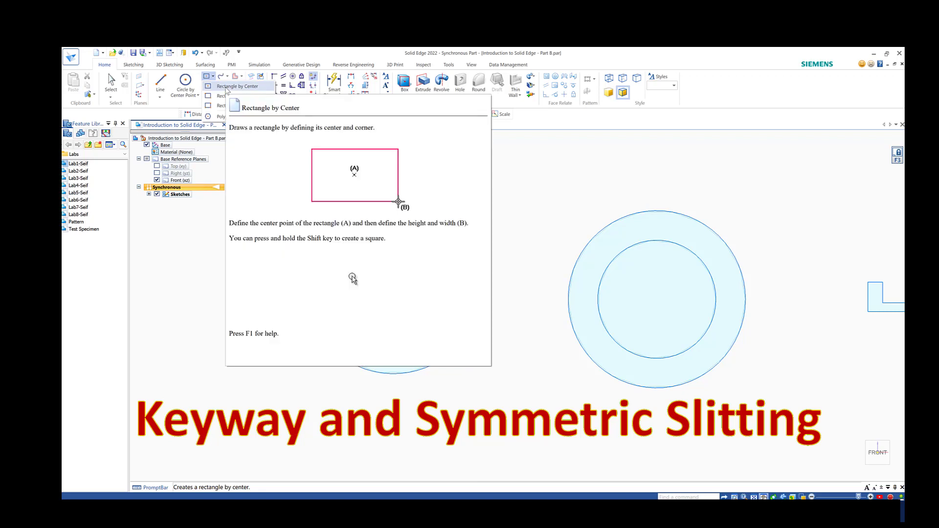
pyautogui.click(226, 88)
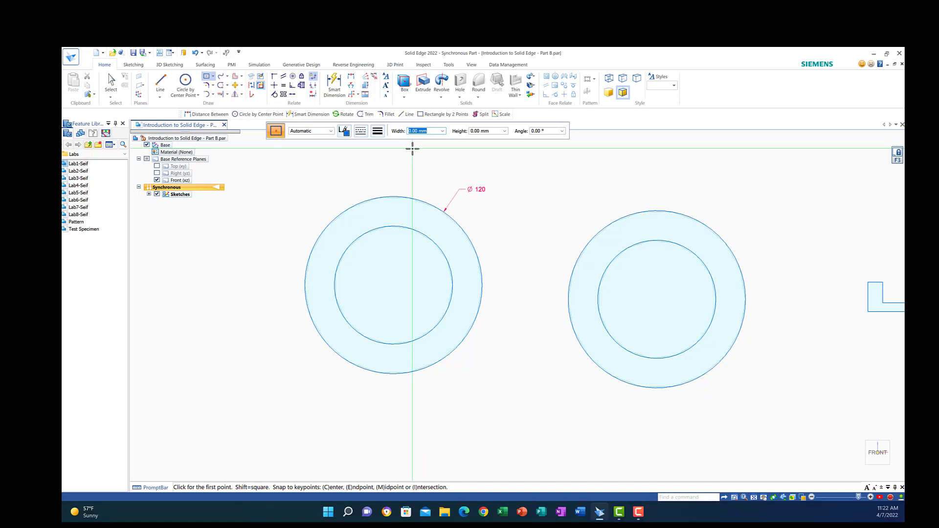
pyautogui.write('15')
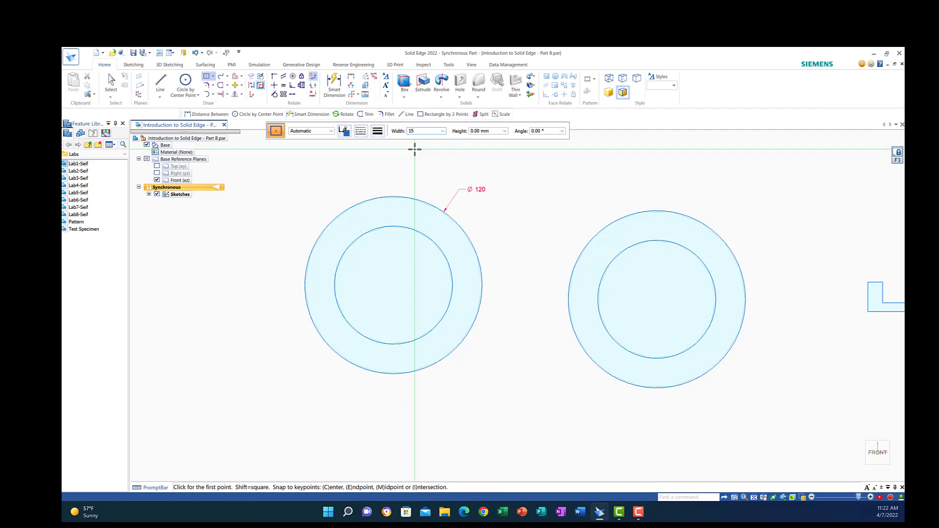
pyautogui.press('Tab')
pyautogui.press('BackSpace')
pyautogui.click(484, 131)
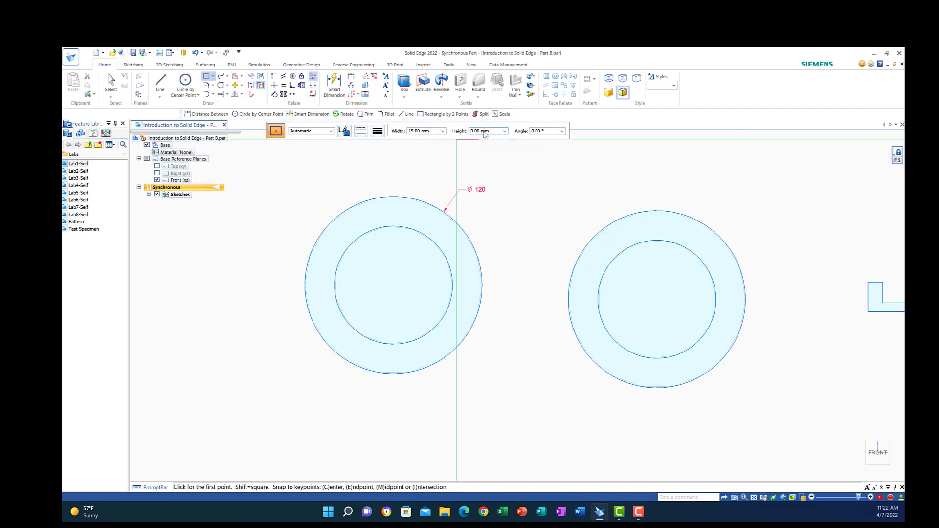
pyautogui.moveTo(491, 132); pyautogui.dragTo(469, 130)
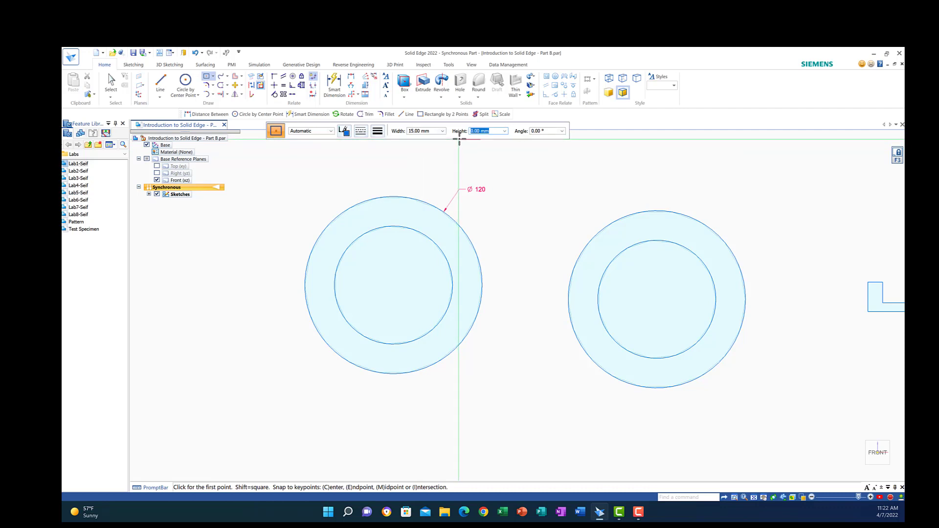
pyautogui.write('16')
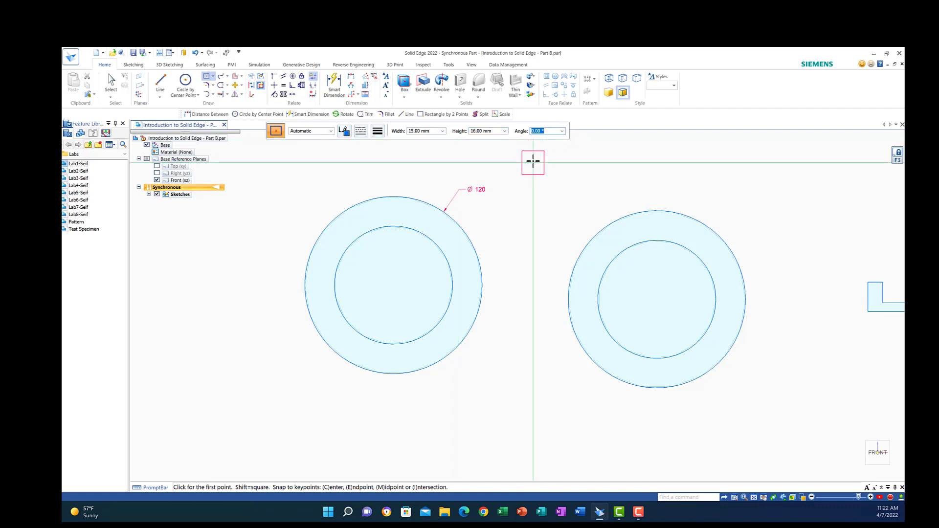
pyautogui.press('Tab')
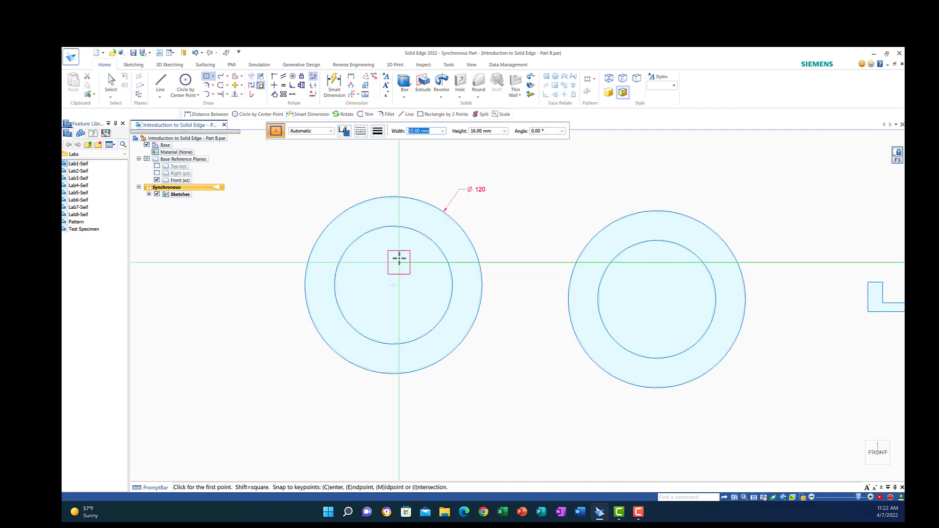
pyautogui.click(393, 226)
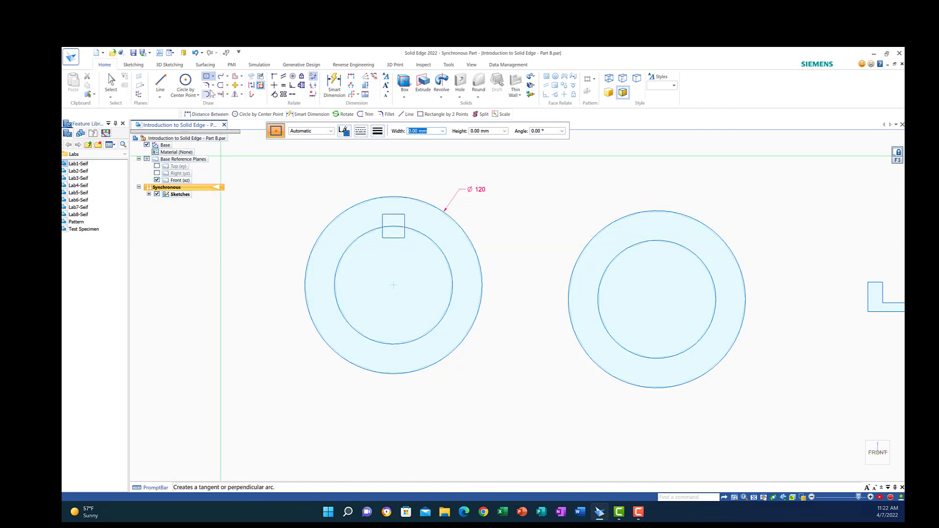
# Step: Trim the inner circle's arc inside the rectangle and the rectangle's lines inside the bore to form an open keyway
pyautogui.click(226, 85)
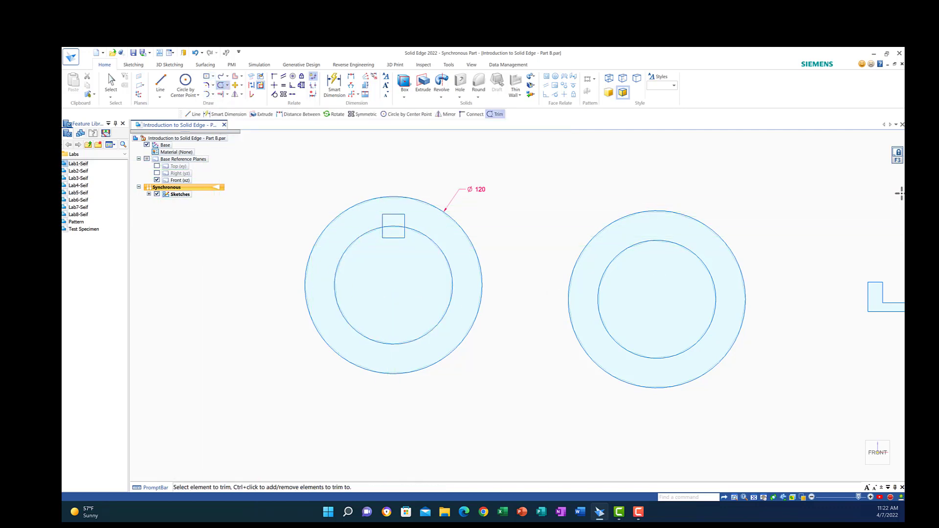
pyautogui.moveTo(389, 219); pyautogui.dragTo(389, 224)
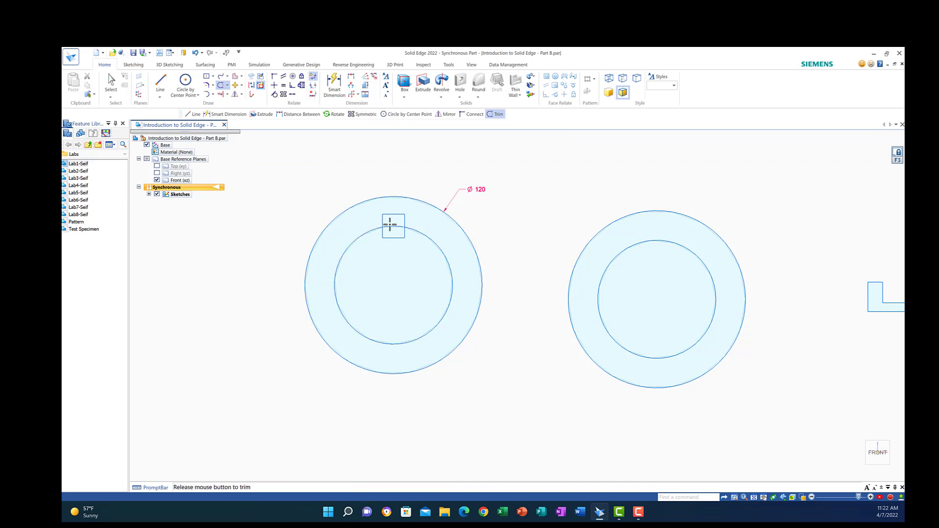
pyautogui.moveTo(392, 261); pyautogui.dragTo(393, 234)
pyautogui.moveTo(414, 277); pyautogui.dragTo(399, 273)
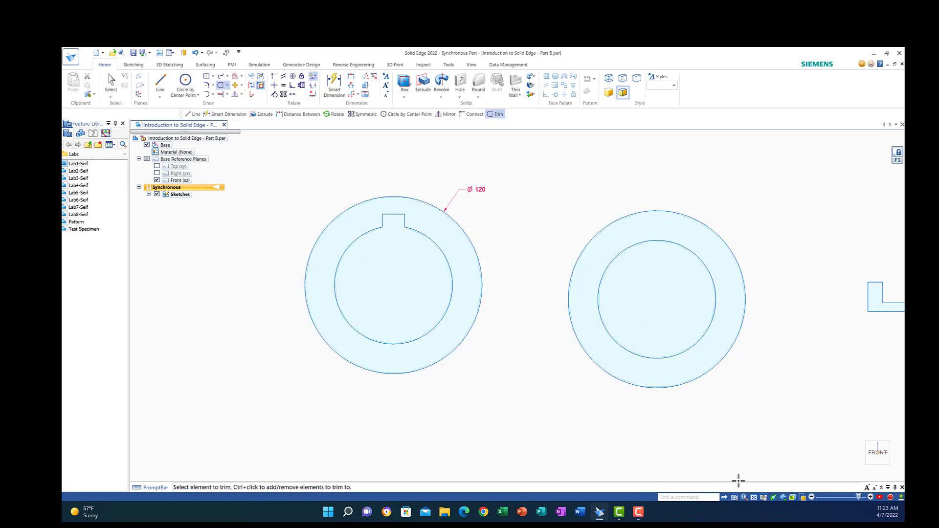
# Step: Draw a 15 mm wide, 25 mm high rectangle by center across the upper wall of the second ring, on its vertical centreline
pyautogui.click(763, 497)
pyautogui.moveTo(647, 314); pyautogui.dragTo(432, 313)
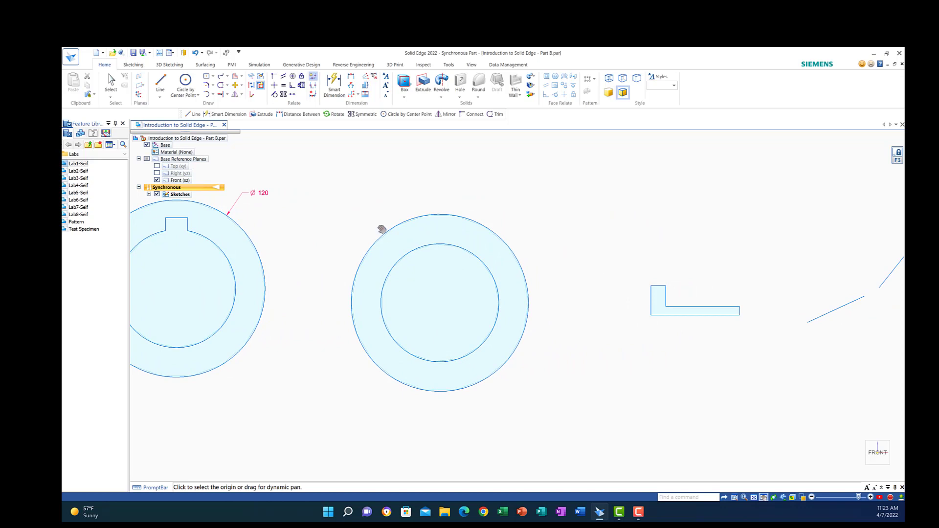
pyautogui.click(213, 77)
pyautogui.click(220, 88)
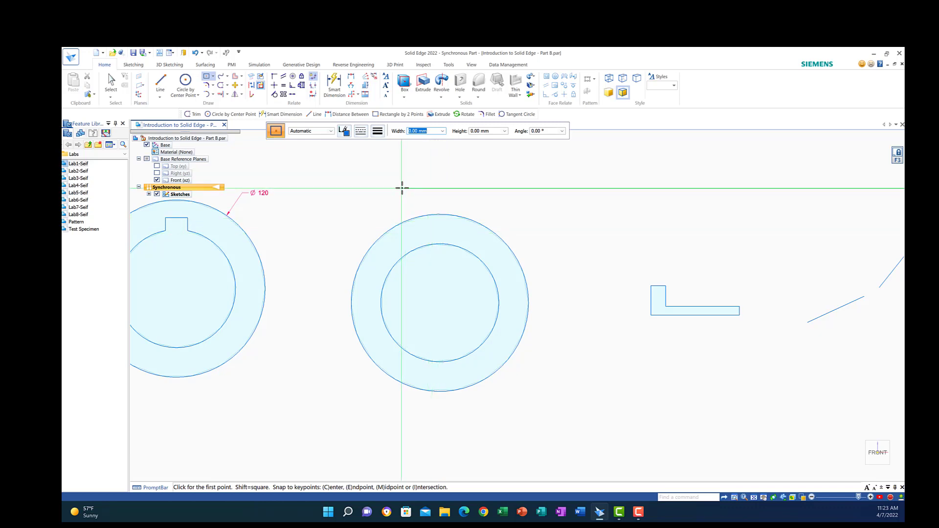
pyautogui.write('15')
pyautogui.press('Tab')
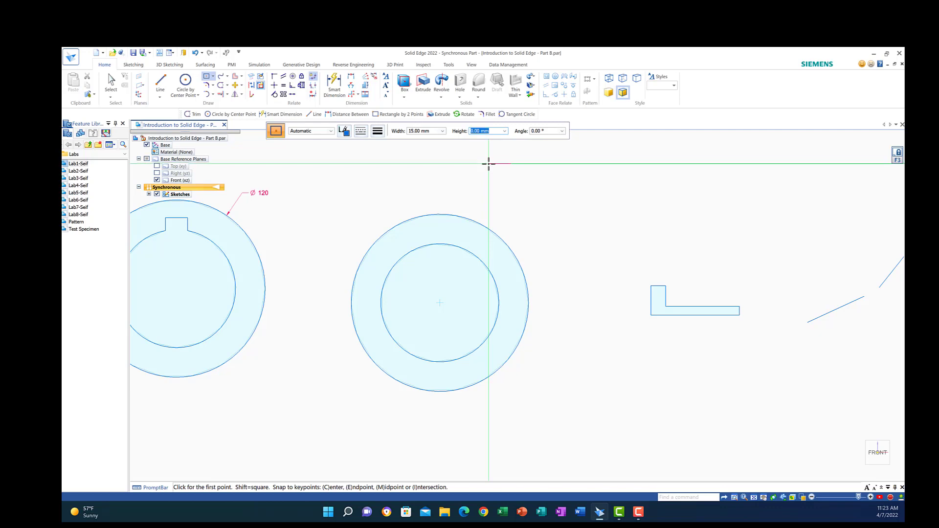
pyautogui.write('25')
pyautogui.press('Tab')
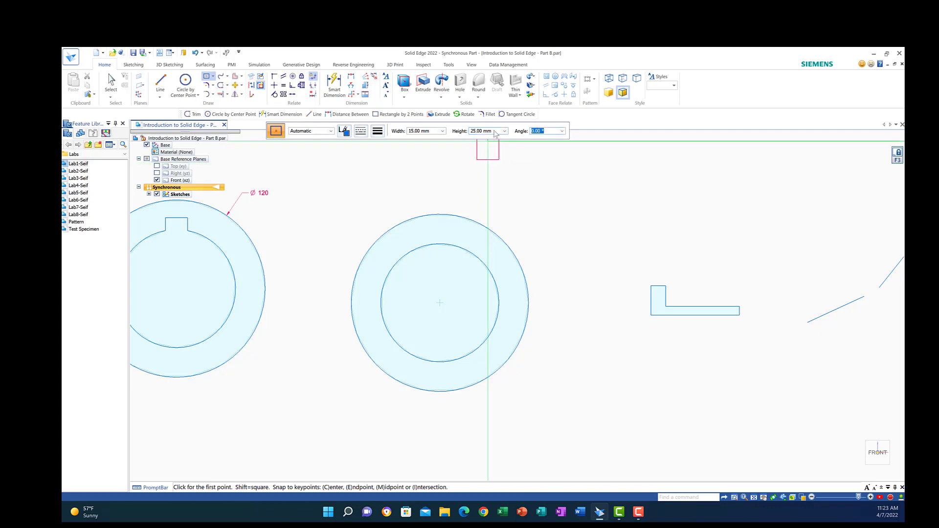
pyautogui.click(439, 229)
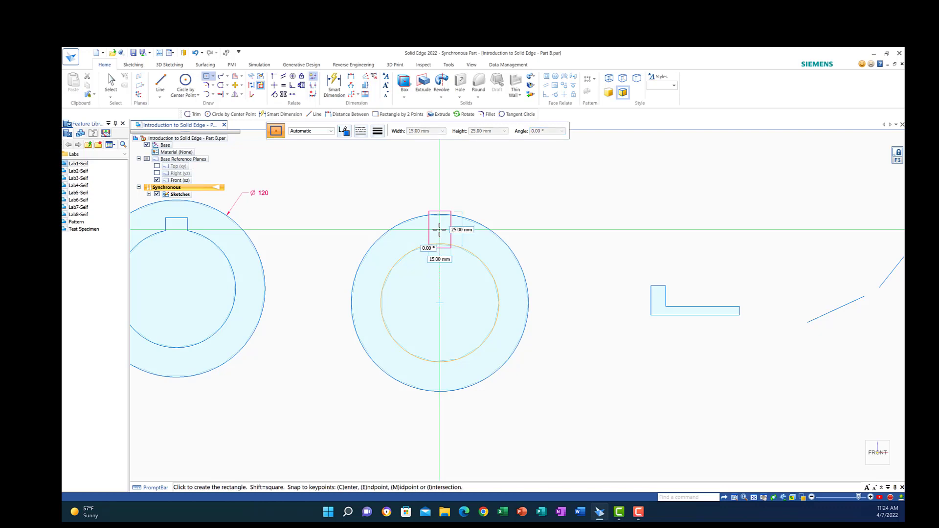
pyautogui.click(415, 217)
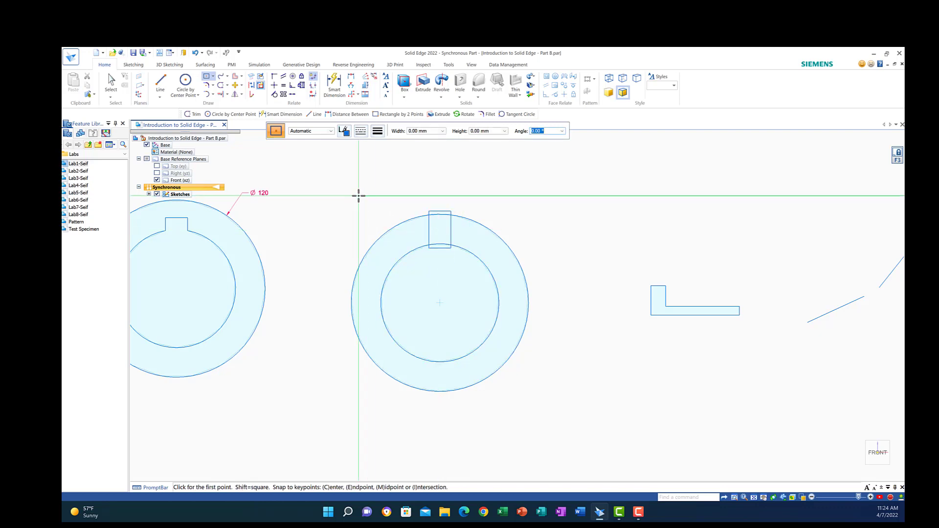
pyautogui.press('Escape')
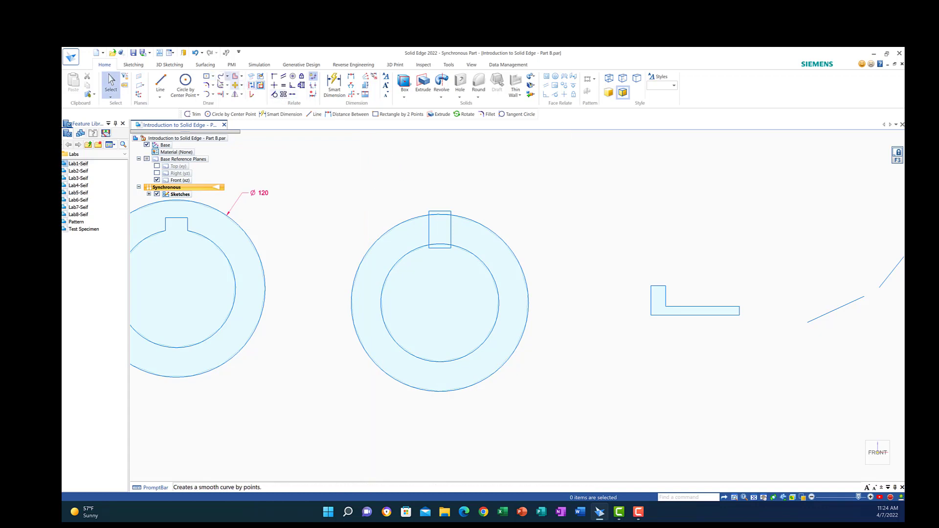
# Step: Trim the arcs and the rectangle's short sides within the slit, plus the overhanging ends of its two vertical sides
pyautogui.click(221, 85)
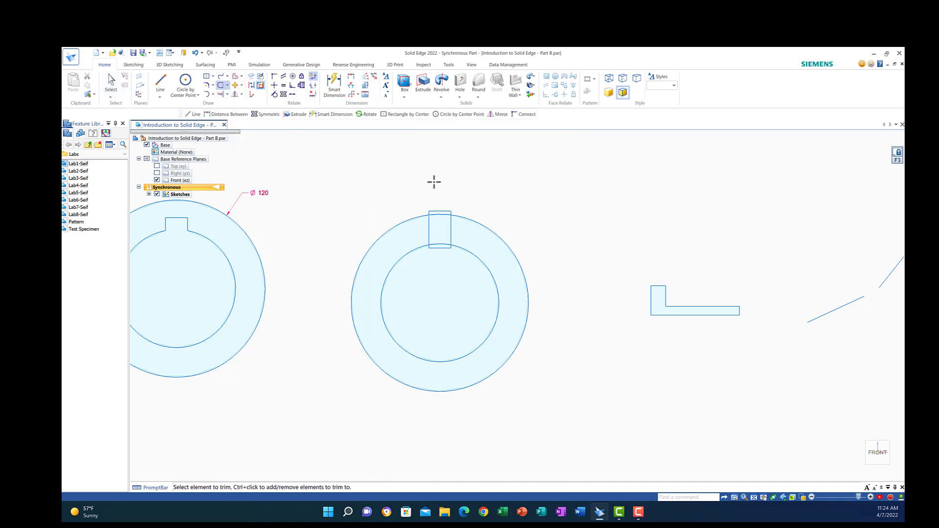
pyautogui.moveTo(433, 182); pyautogui.dragTo(438, 302)
pyautogui.click(734, 498)
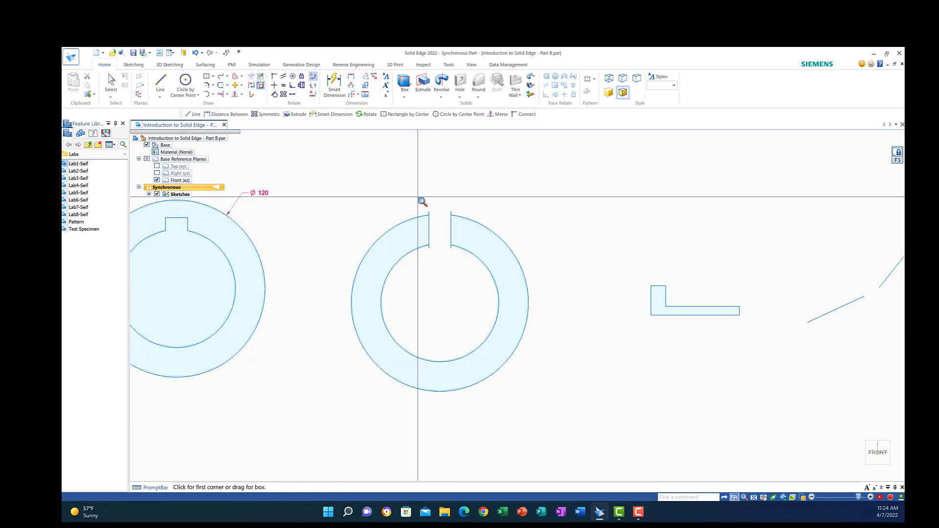
pyautogui.moveTo(418, 197); pyautogui.dragTo(440, 266)
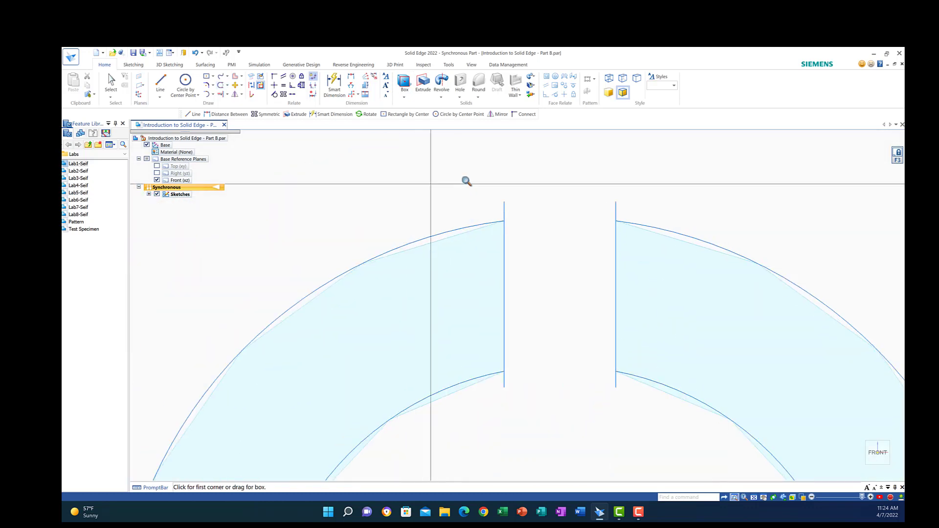
pyautogui.click(220, 85)
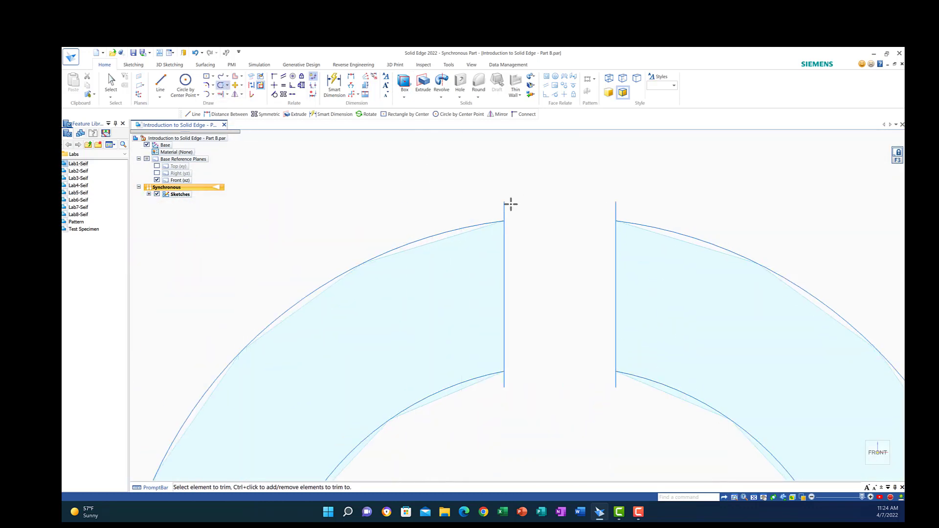
pyautogui.moveTo(510, 205); pyautogui.dragTo(488, 207)
pyautogui.moveTo(544, 206); pyautogui.dragTo(633, 207)
pyautogui.moveTo(500, 379)
pyautogui.mouseDown()
pyautogui.moveTo(605, 382)
pyautogui.moveTo(626, 392)
pyautogui.moveTo(616, 419)
pyautogui.mouseUp()
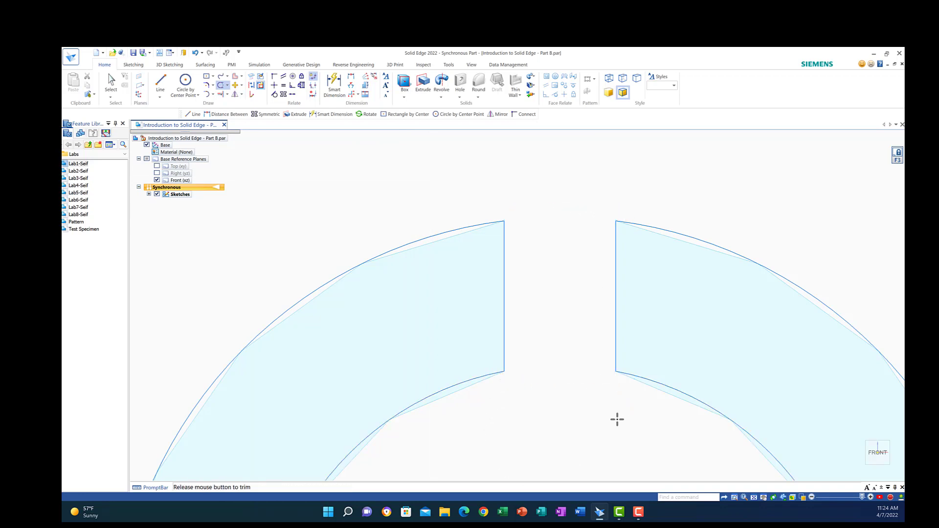
# Step: Undo the slit trims and the rectangle on the second ring
pyautogui.scroll(-6, 552, 410)
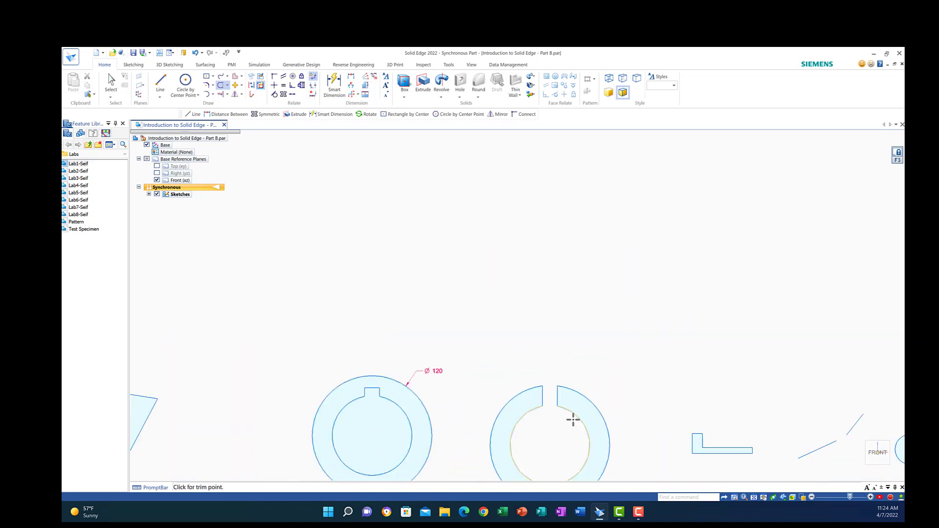
pyautogui.click(763, 498)
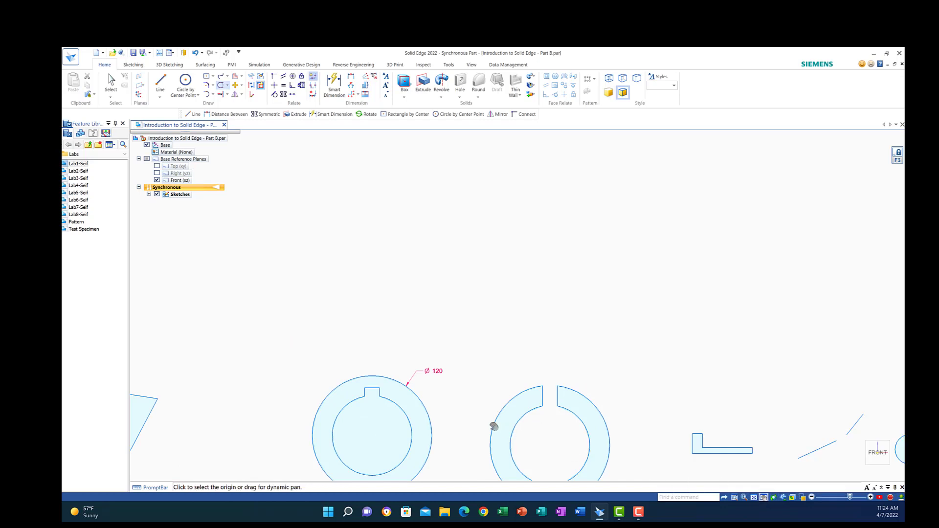
pyautogui.moveTo(528, 436)
pyautogui.mouseDown()
pyautogui.moveTo(494, 353)
pyautogui.moveTo(488, 275)
pyautogui.mouseUp()
pyautogui.scroll(3, 490, 279)
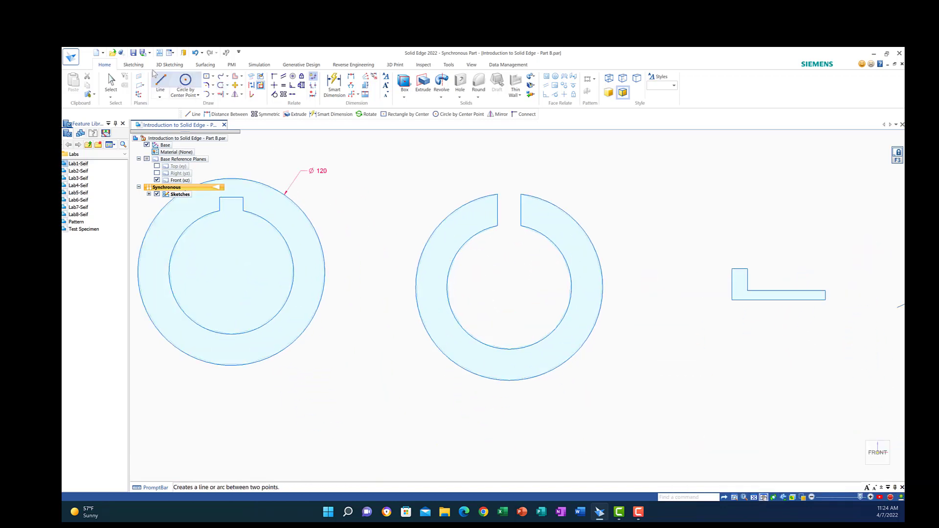
pyautogui.click(196, 53)
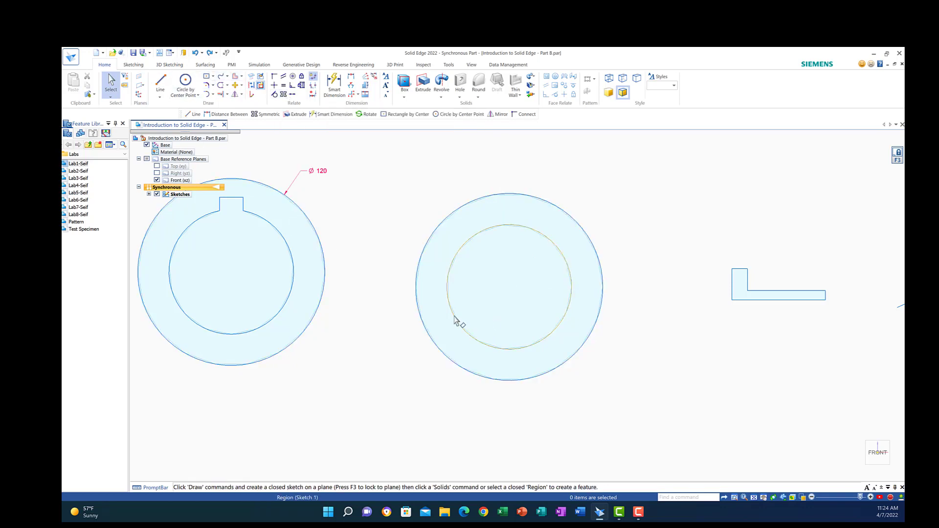
# Step: Draw a vertical line from the second ring's center upward past its outer circle
pyautogui.click(162, 82)
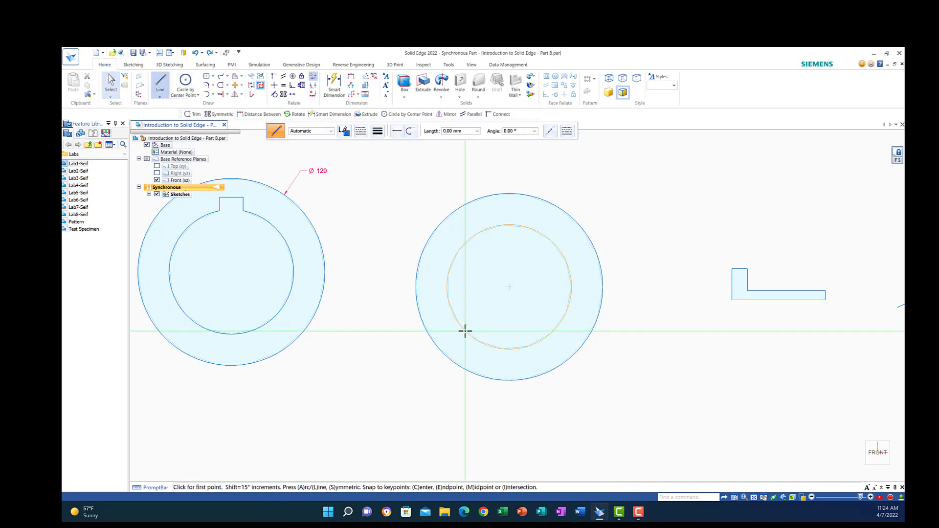
pyautogui.click(508, 287)
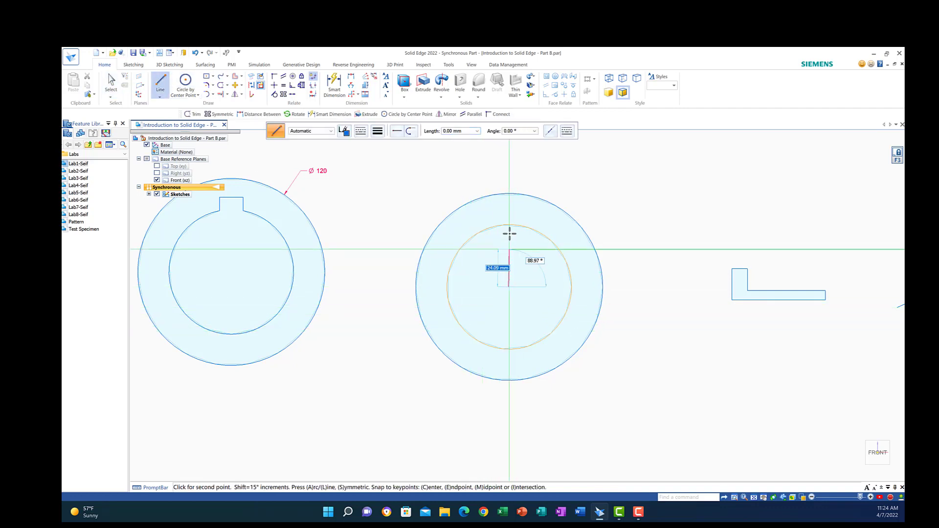
pyautogui.click(508, 165)
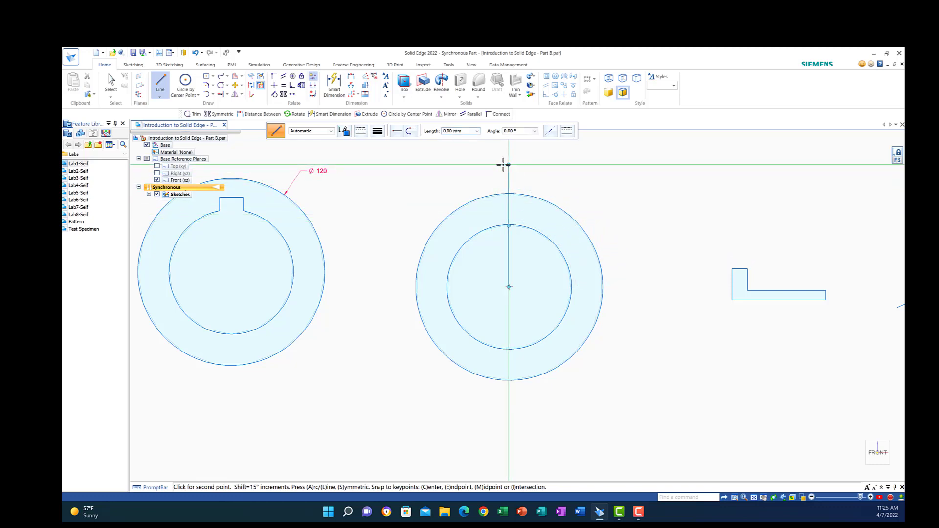
pyautogui.rightClick(398, 166)
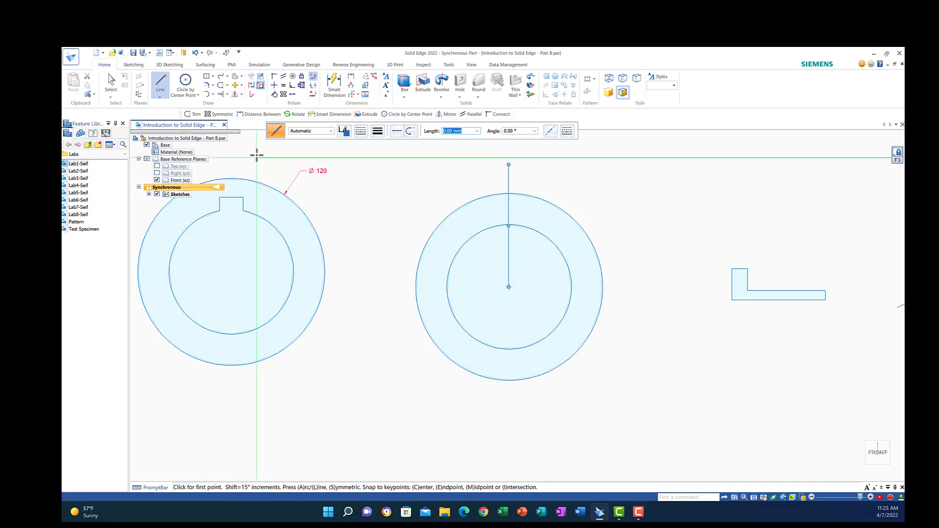
# Step: Draw two vertical lines across the second ring's upper wall, one on each side of the center line, the right one about 52 mm long
pyautogui.click(164, 80)
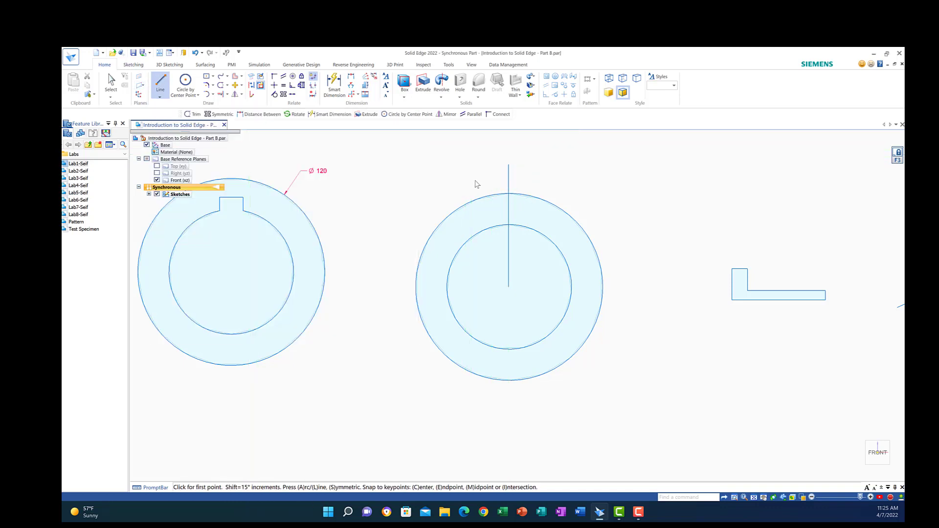
pyautogui.click(492, 180)
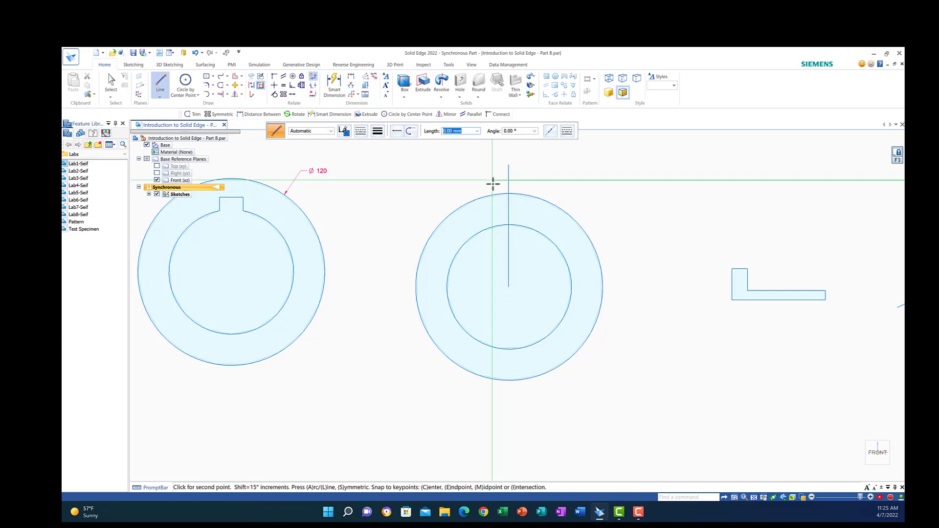
pyautogui.click(493, 253)
pyautogui.rightClick(489, 264)
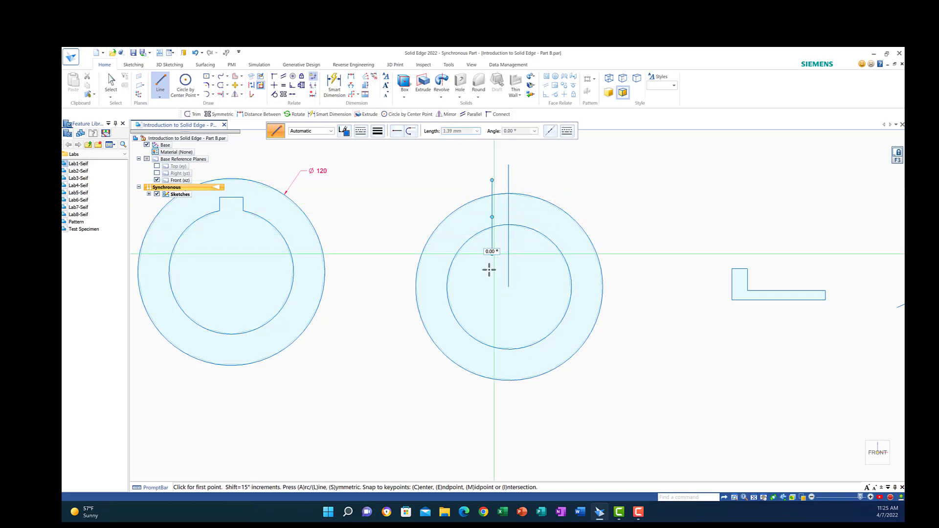
pyautogui.click(525, 181)
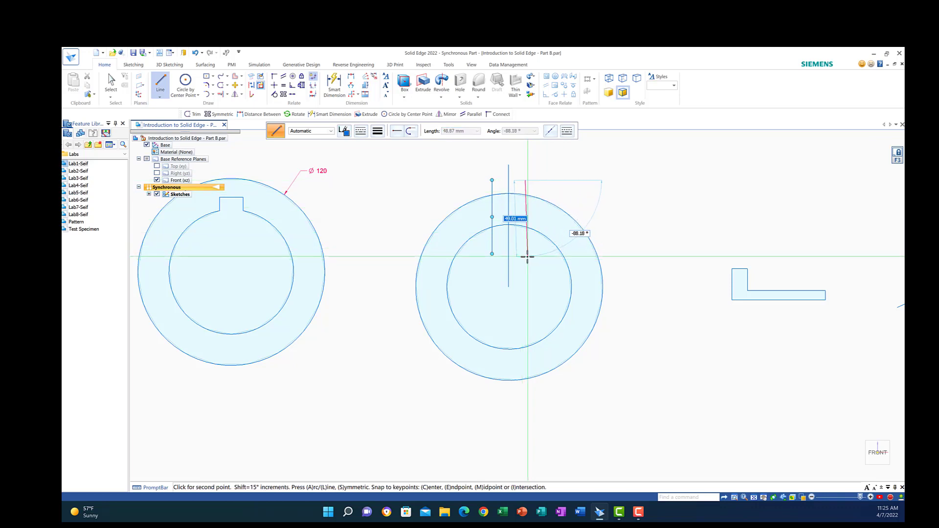
pyautogui.press('Escape')
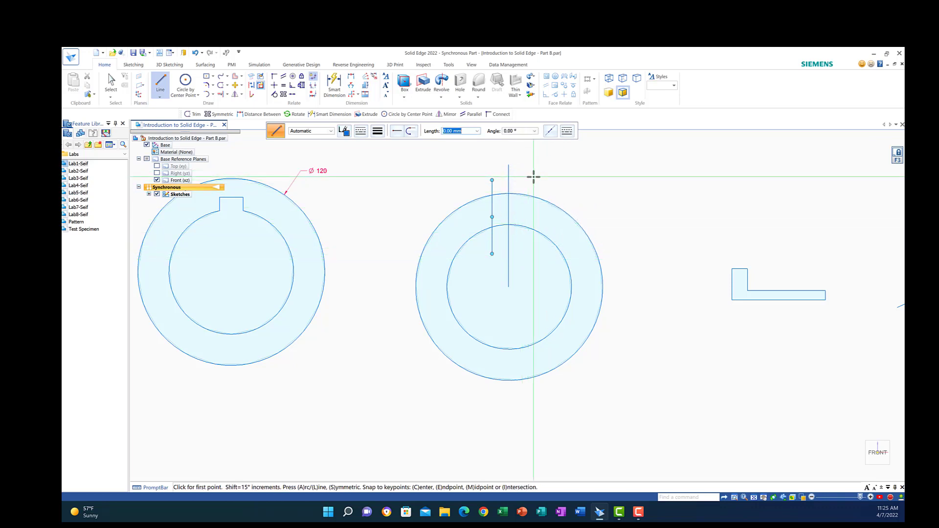
pyautogui.click(531, 177)
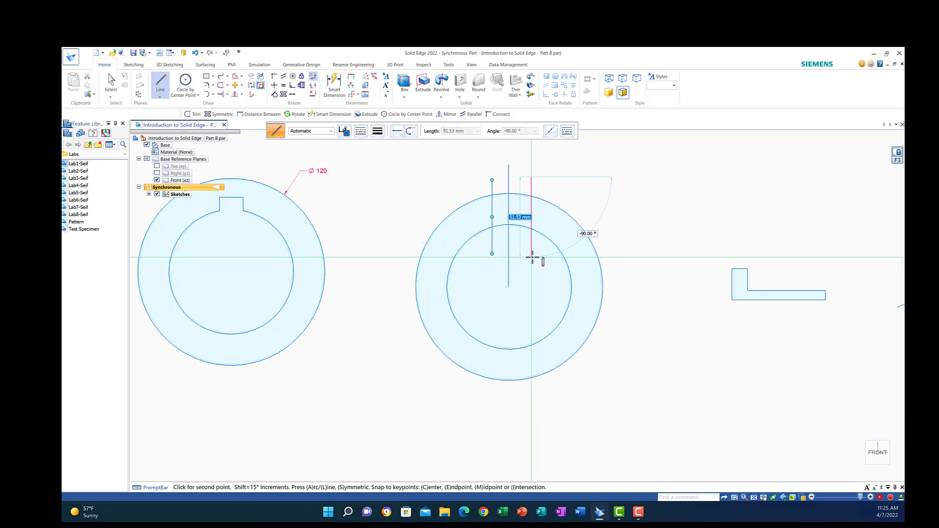
pyautogui.click(531, 257)
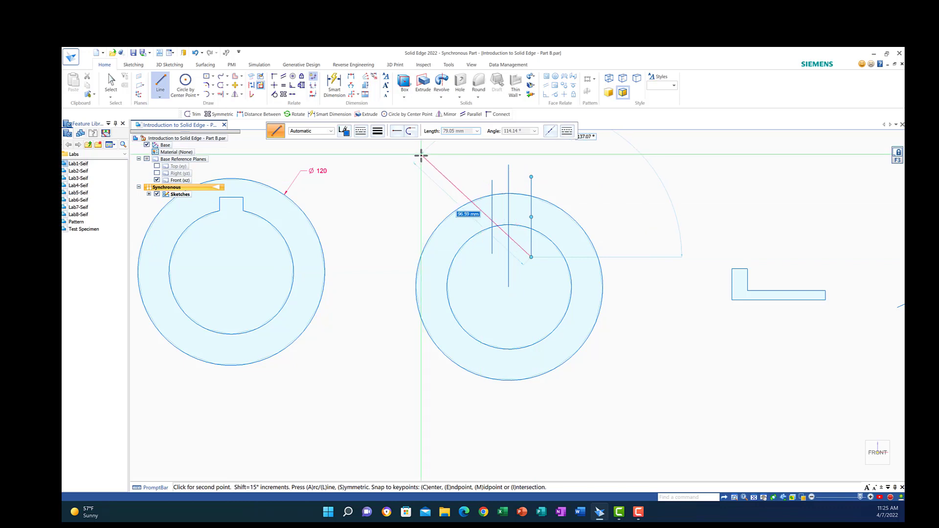
pyautogui.press('Escape')
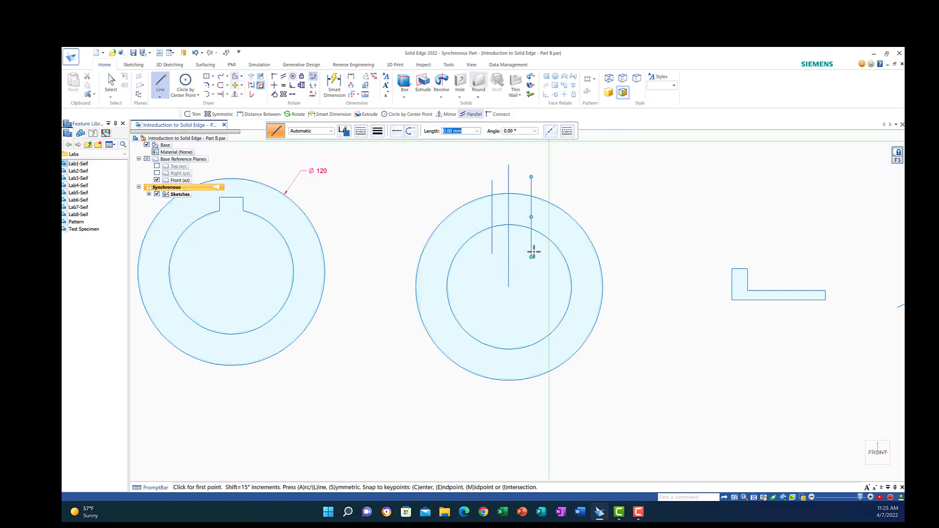
# Step: Try making the two side lines symmetric about the center line with the left line as reference, and undo it
pyautogui.click(284, 95)
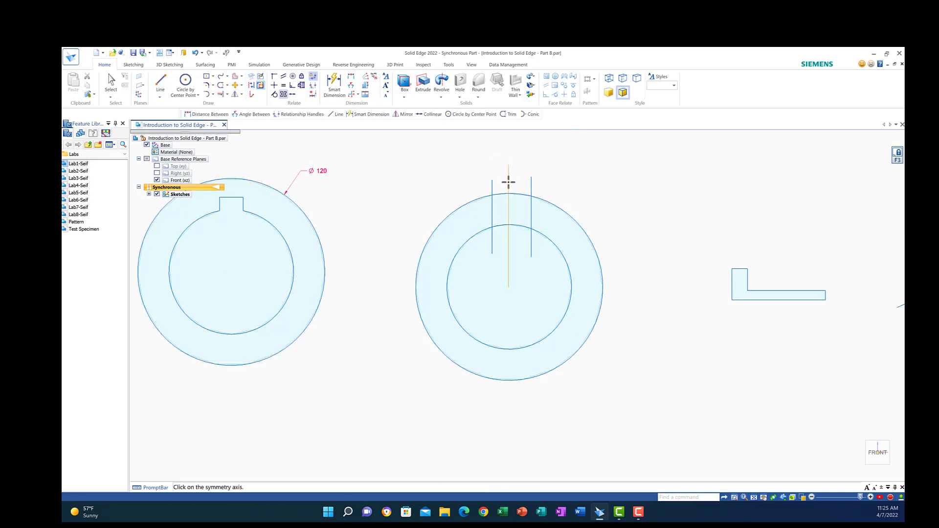
pyautogui.click(509, 182)
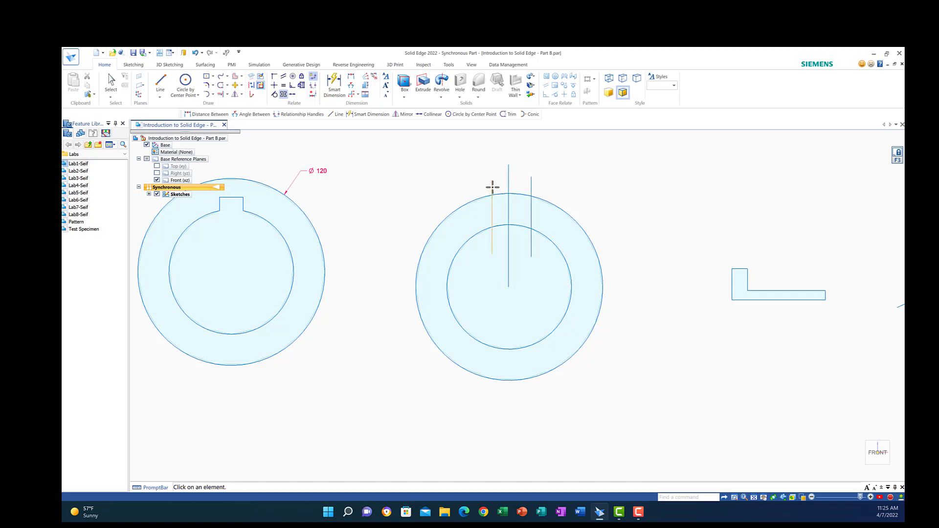
pyautogui.click(531, 184)
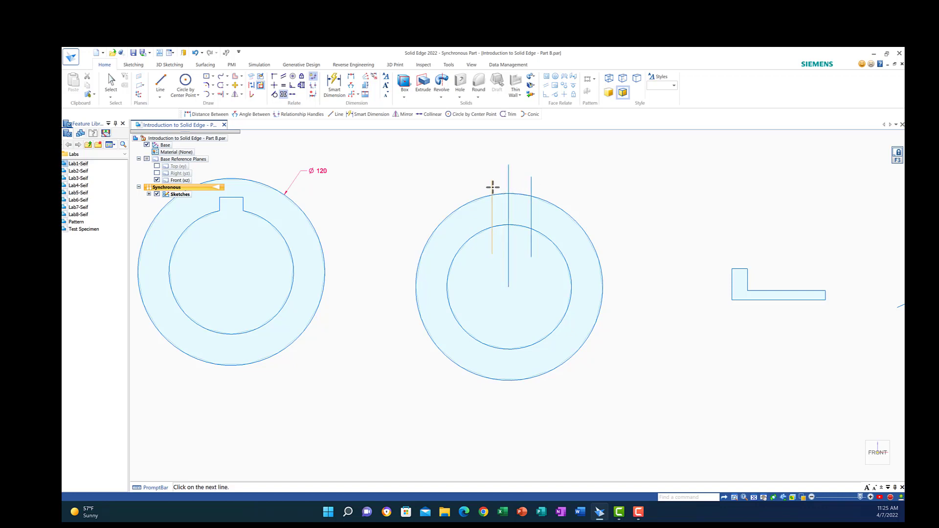
pyautogui.click(492, 186)
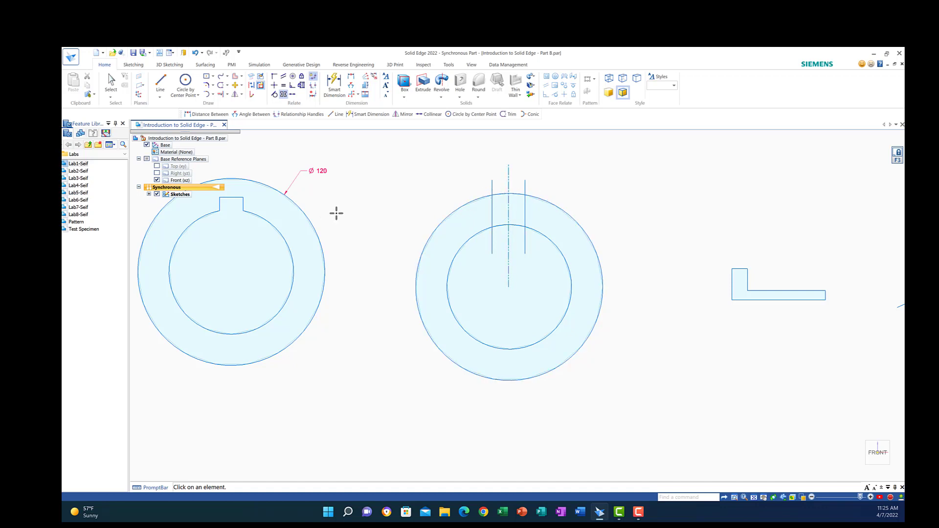
pyautogui.click(195, 52)
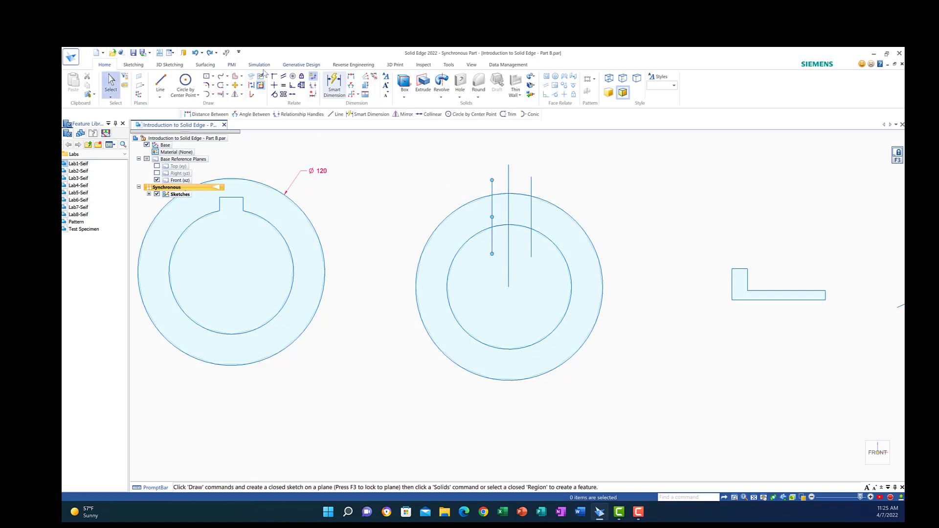
# Step: Make the two side lines symmetric about the second ring's vertical center line, keeping the right line in place
pyautogui.click(283, 93)
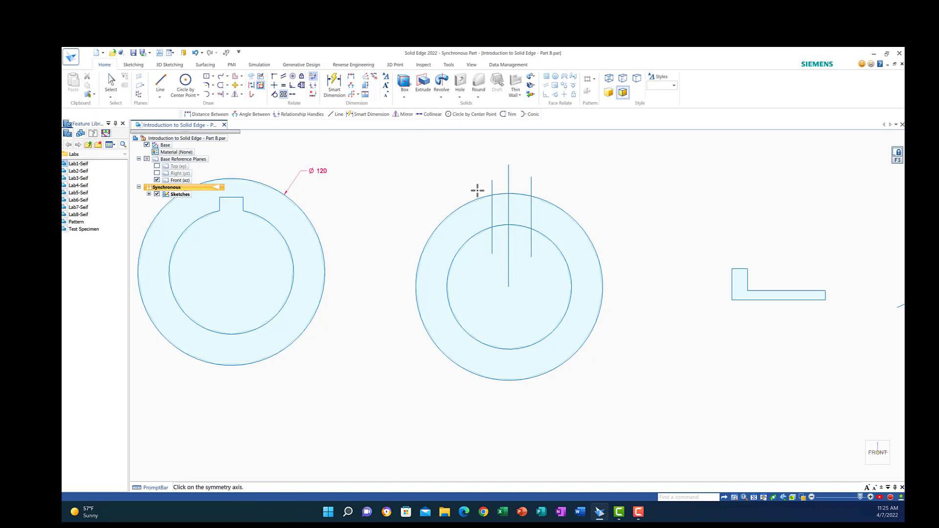
pyautogui.click(509, 180)
pyautogui.click(492, 187)
pyautogui.click(531, 187)
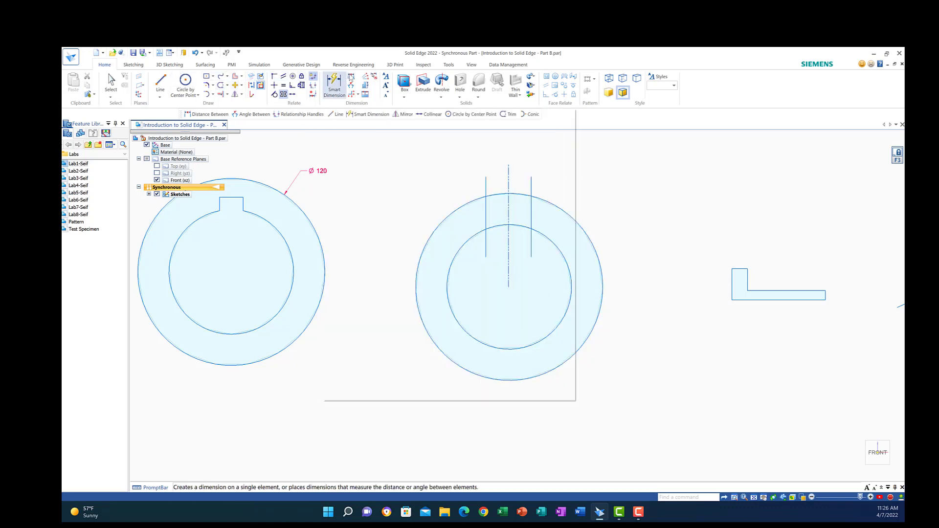
# Step: Dimension the horizontal distance between the two side lines and set it to 15 mm
pyautogui.click(353, 78)
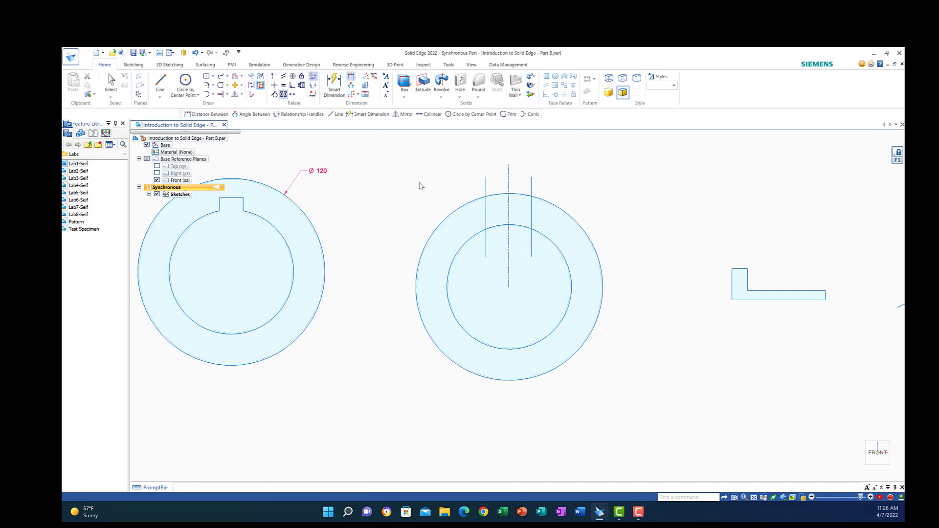
pyautogui.click(486, 182)
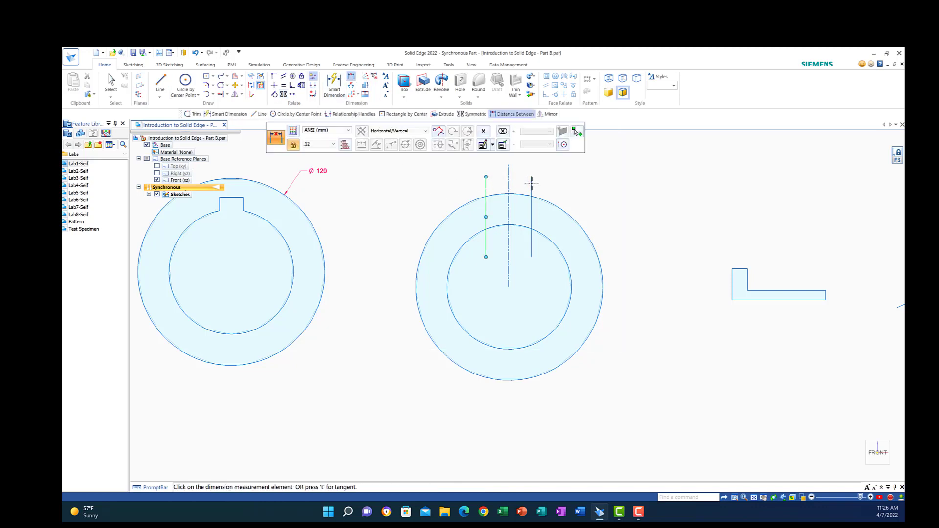
pyautogui.click(531, 183)
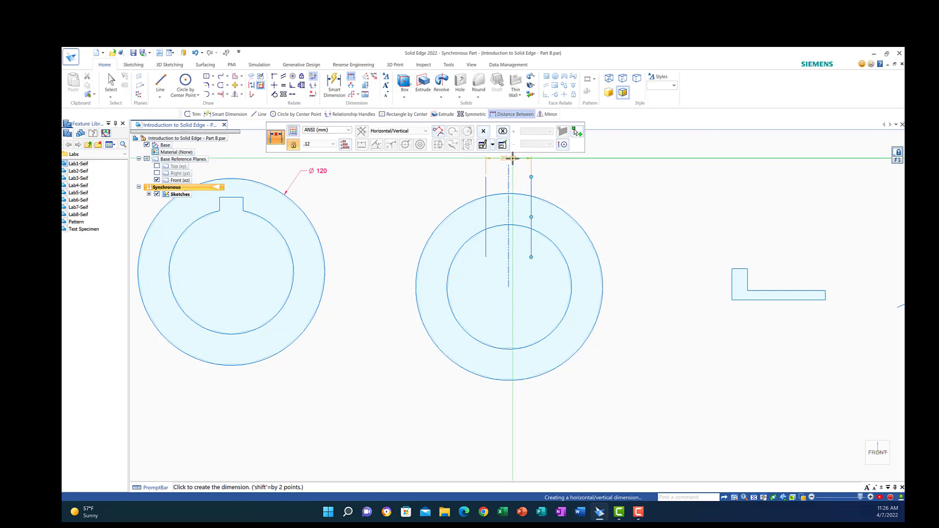
pyautogui.click(512, 158)
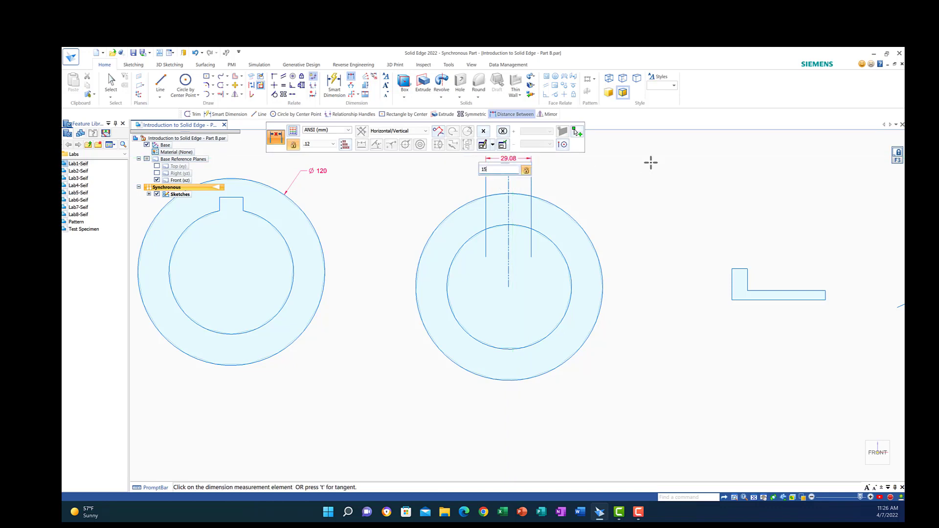
pyautogui.press('Return')
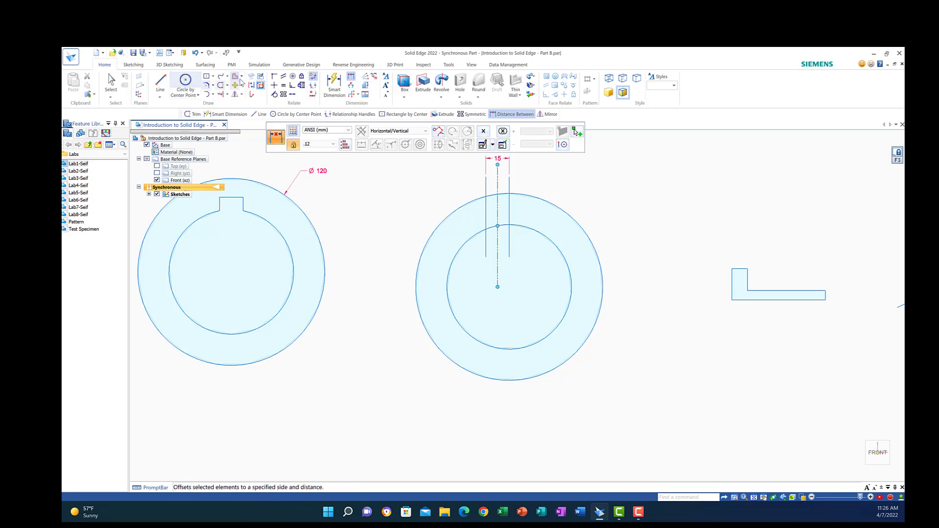
# Step: Dimension the horizontal distance between the vertical symmetry axis and the second ring's center, and set it to 0
pyautogui.click(352, 77)
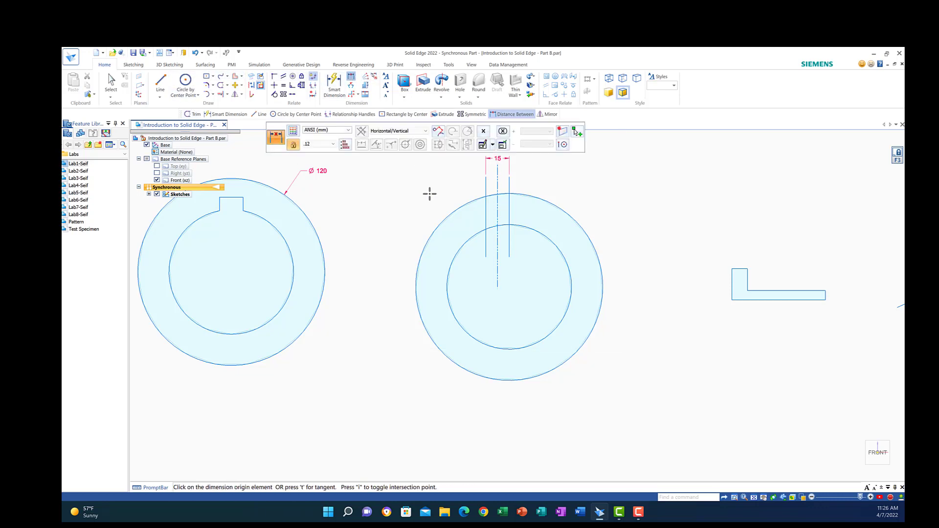
pyautogui.click(457, 319)
pyautogui.click(497, 283)
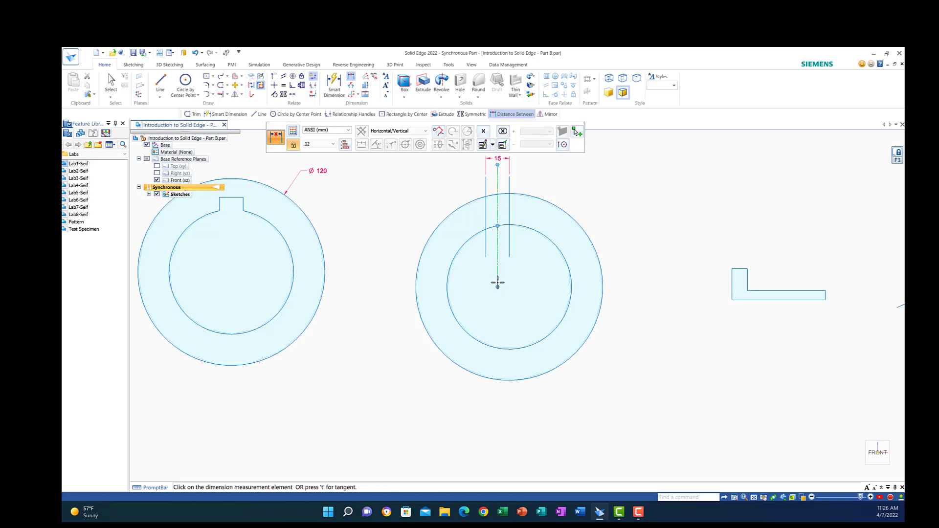
pyautogui.click(562, 256)
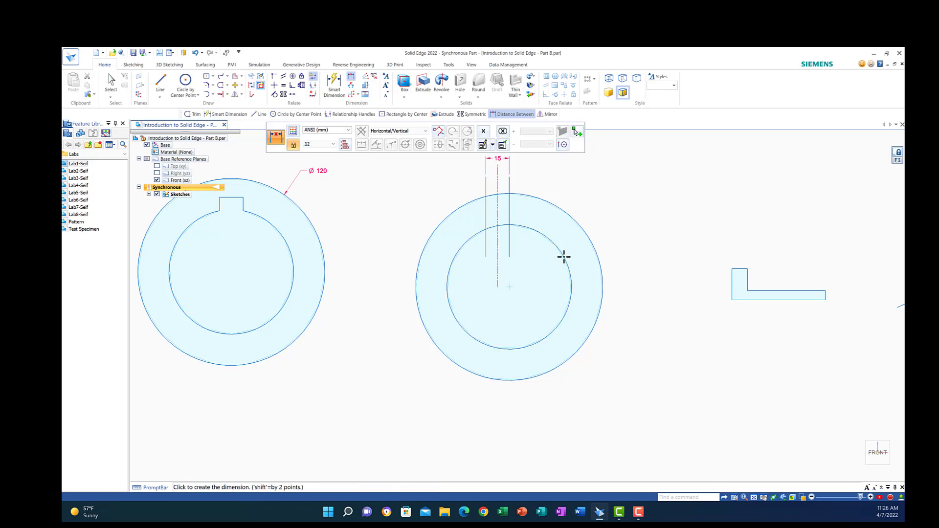
pyautogui.click(512, 318)
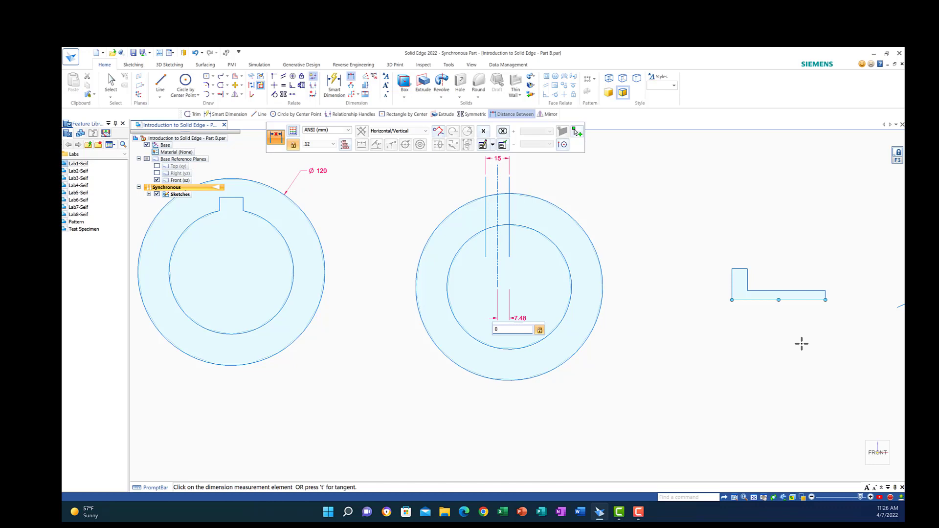
pyautogui.press('Return')
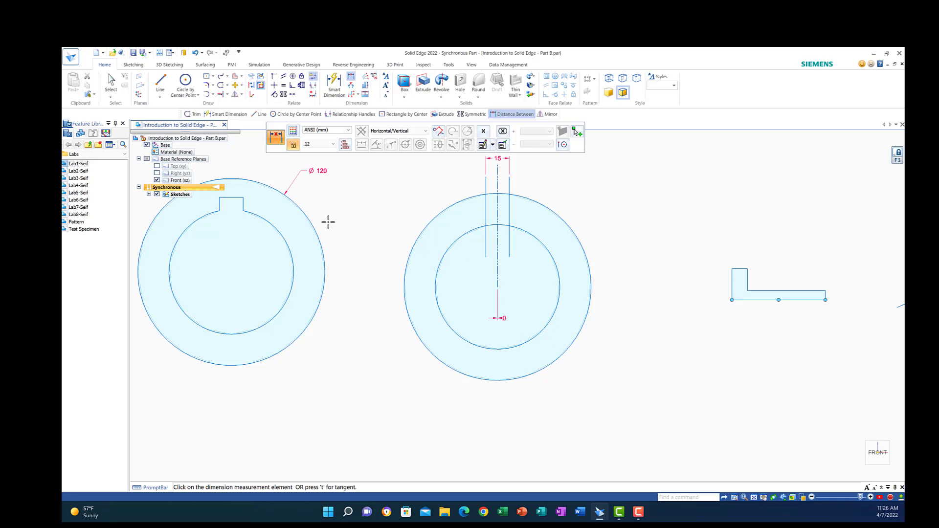
# Step: Trim both ring arcs between the slit lines and the slit lines' ends beyond the outer and inner circles
pyautogui.click(221, 85)
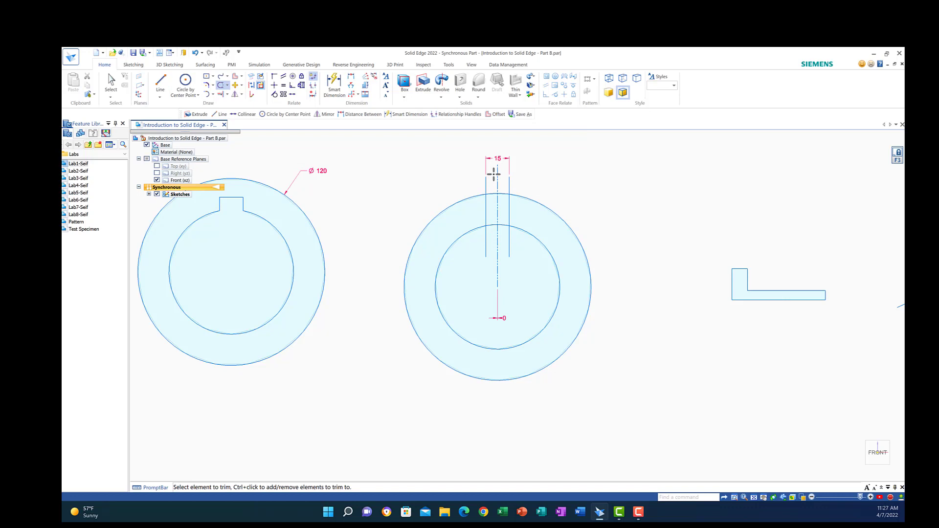
pyautogui.moveTo(493, 173); pyautogui.dragTo(495, 198)
pyautogui.moveTo(496, 247); pyautogui.dragTo(495, 246)
pyautogui.moveTo(503, 178)
pyautogui.mouseDown()
pyautogui.moveTo(505, 223)
pyautogui.moveTo(491, 254)
pyautogui.moveTo(490, 239)
pyautogui.moveTo(525, 253)
pyautogui.mouseUp()
pyautogui.moveTo(479, 181); pyautogui.dragTo(482, 180)
pyautogui.moveTo(540, 175); pyautogui.dragTo(551, 168)
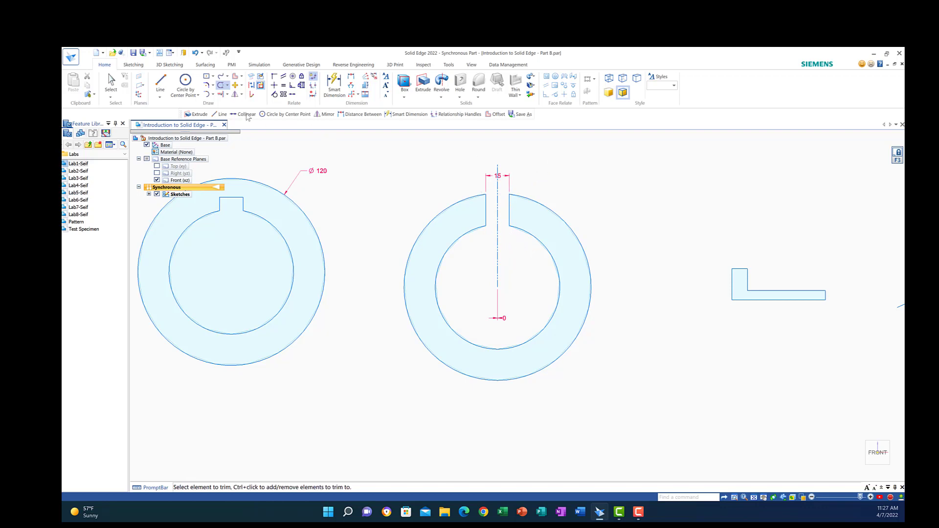
pyautogui.click(116, 82)
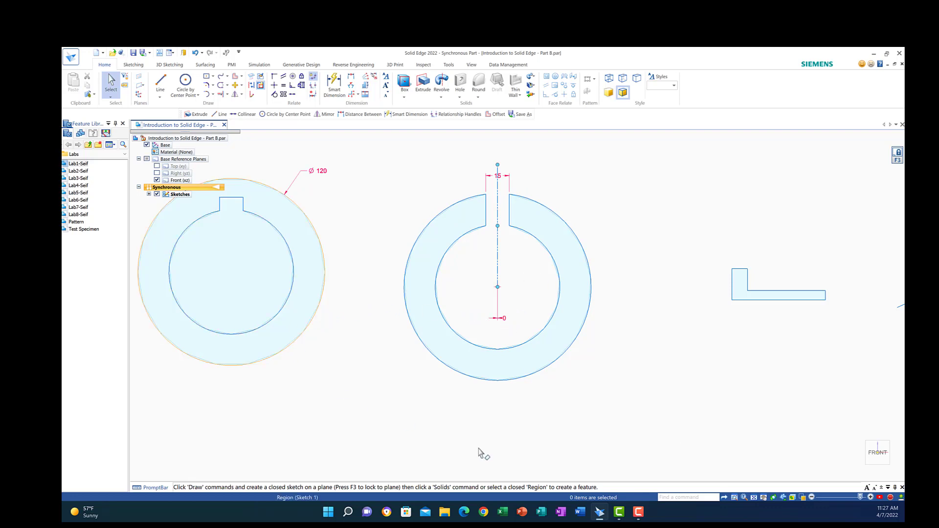
# Step: Rotate the L-shaped profile 45° counterclockwise about its lower-left corner, with a 45° step angle and without keeping a copy
pyautogui.click(764, 497)
pyautogui.moveTo(739, 304); pyautogui.dragTo(345, 271)
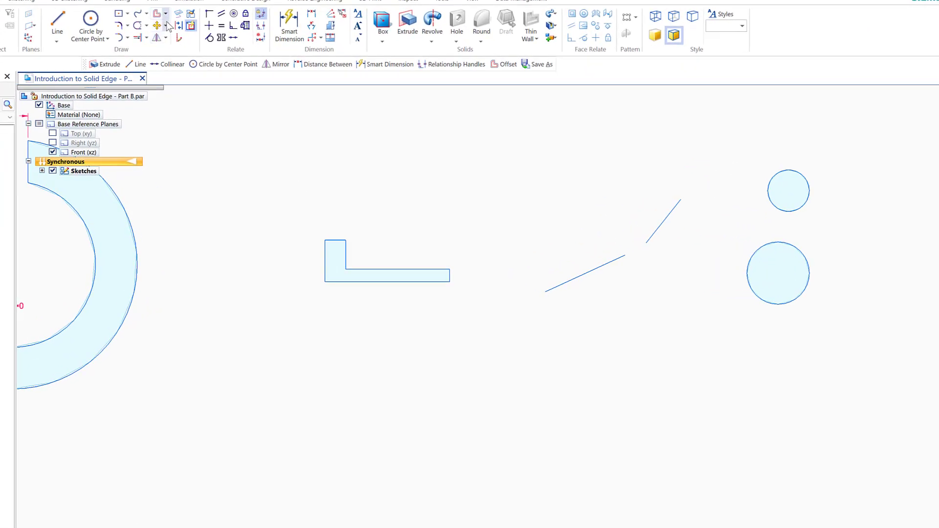
pyautogui.click(166, 25)
pyautogui.click(179, 52)
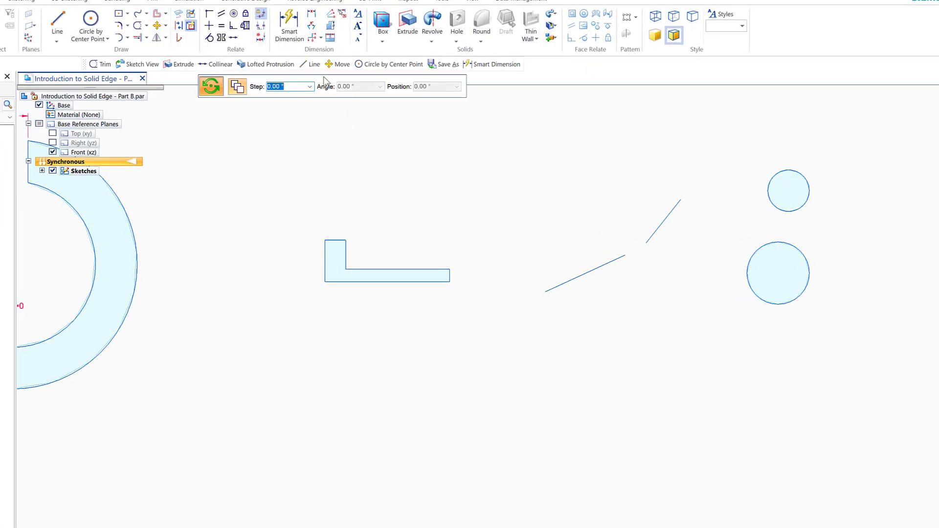
pyautogui.moveTo(323, 80); pyautogui.dragTo(399, 103)
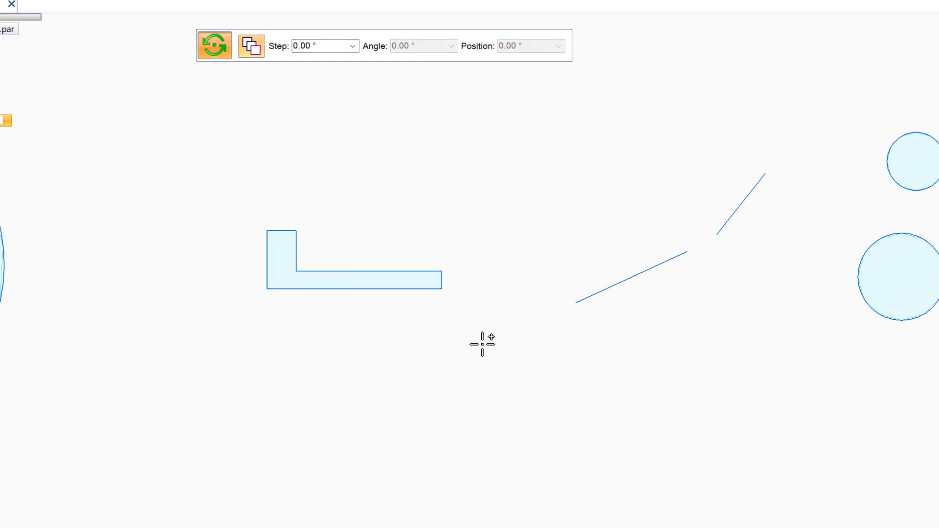
pyautogui.moveTo(482, 343); pyautogui.dragTo(488, 346)
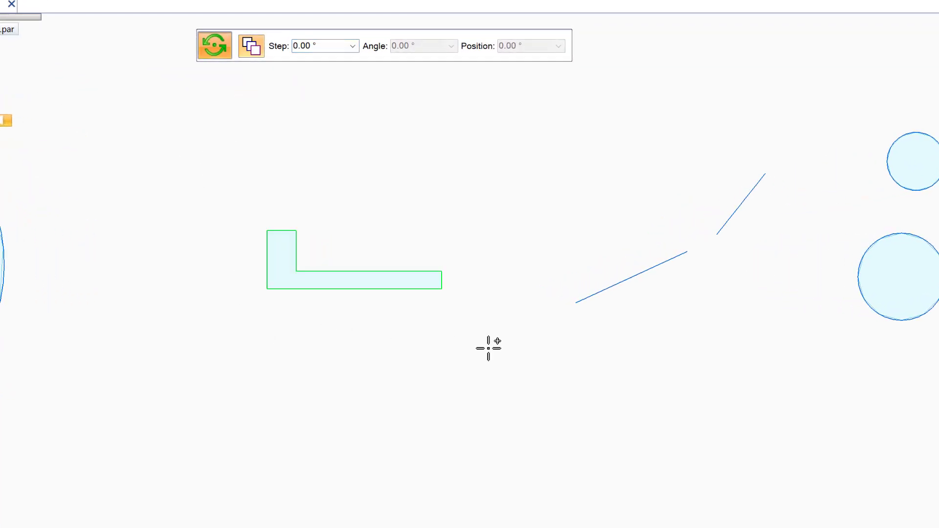
pyautogui.click(309, 49)
pyautogui.write('45')
pyautogui.press('Return')
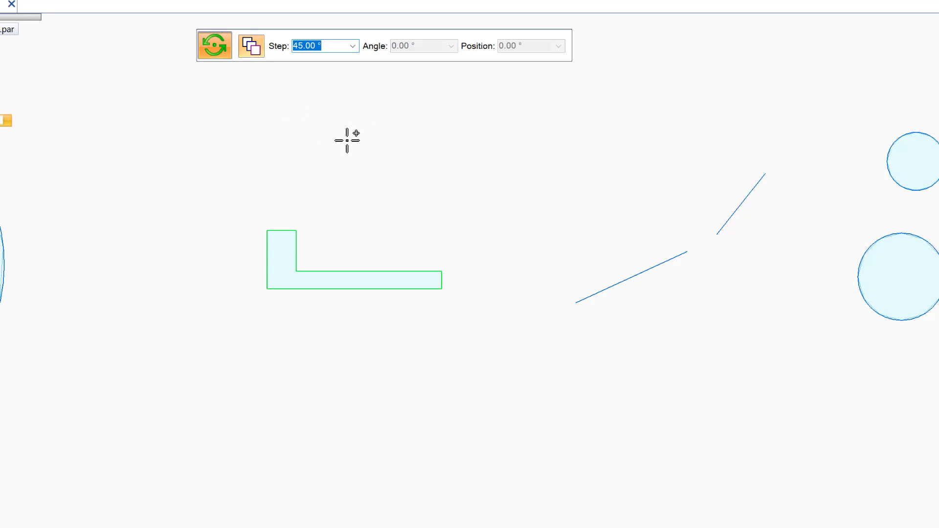
pyautogui.click(267, 289)
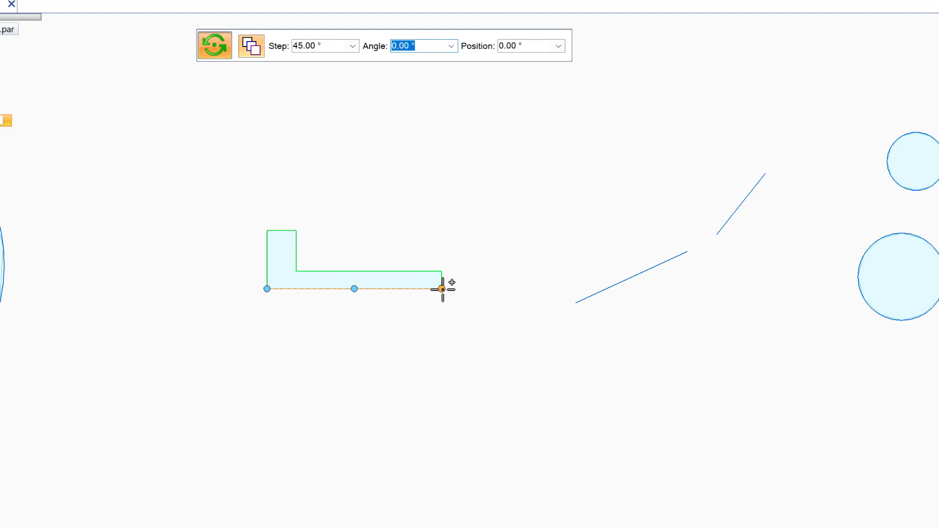
pyautogui.click(442, 289)
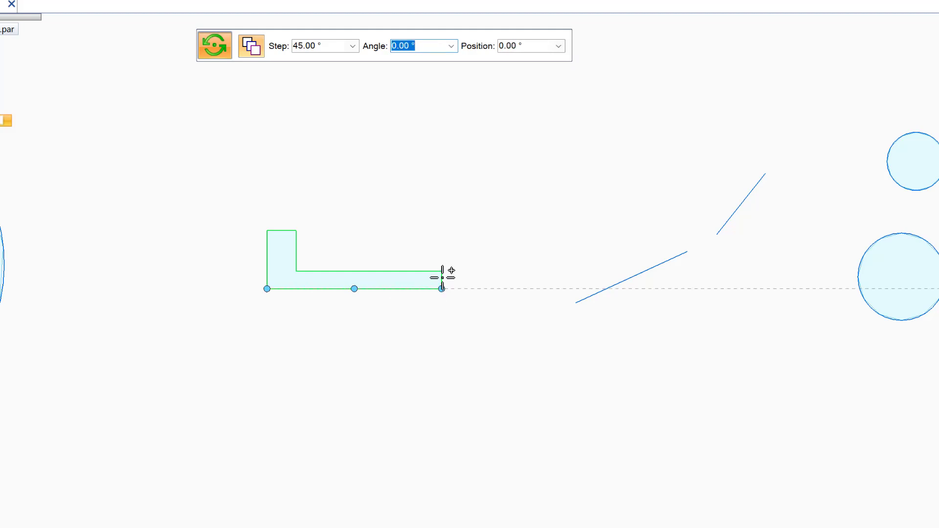
pyautogui.click(416, 165)
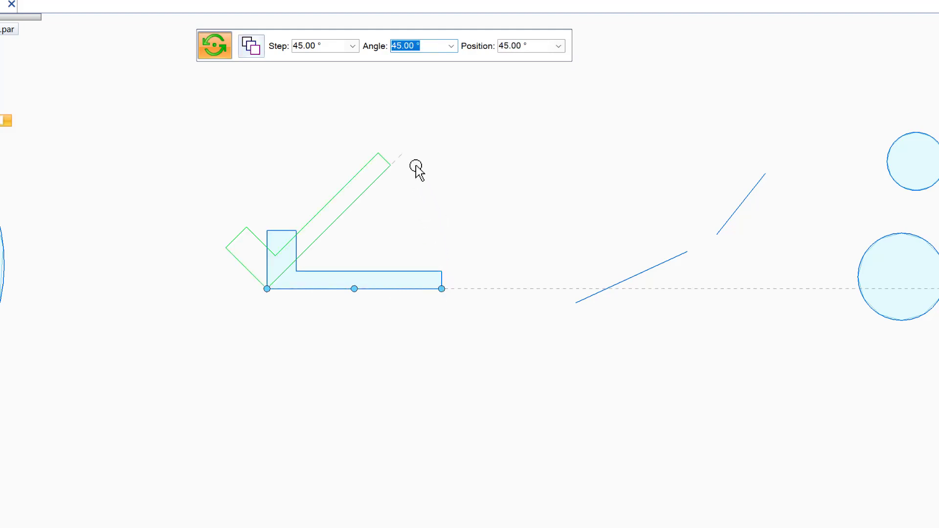
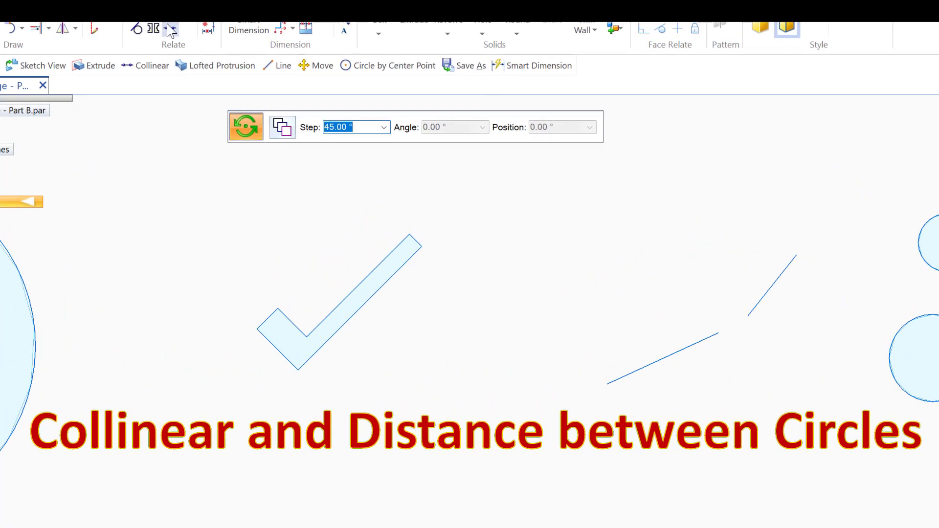
# Step: Try to make the upper slanted line collinear with the lower slanted line, and undo the relation
pyautogui.click(170, 30)
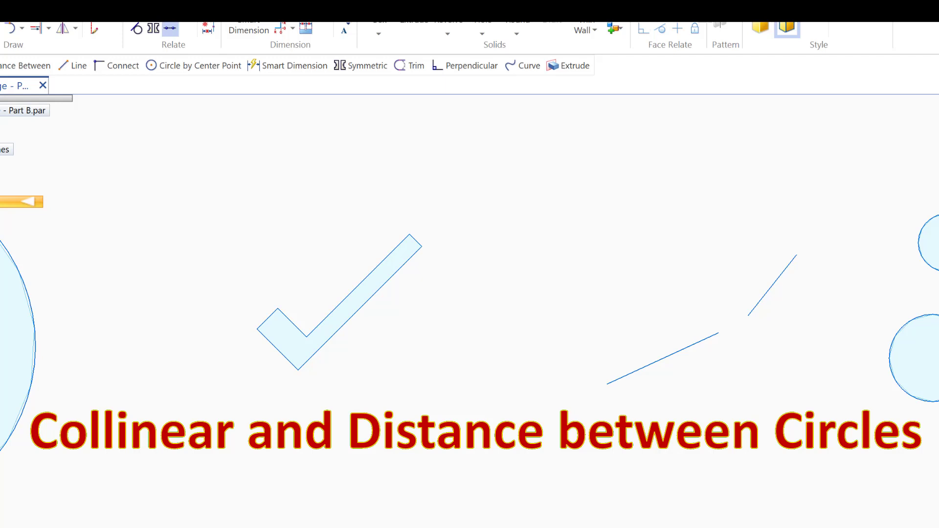
pyautogui.moveTo(738, 368); pyautogui.dragTo(543, 399)
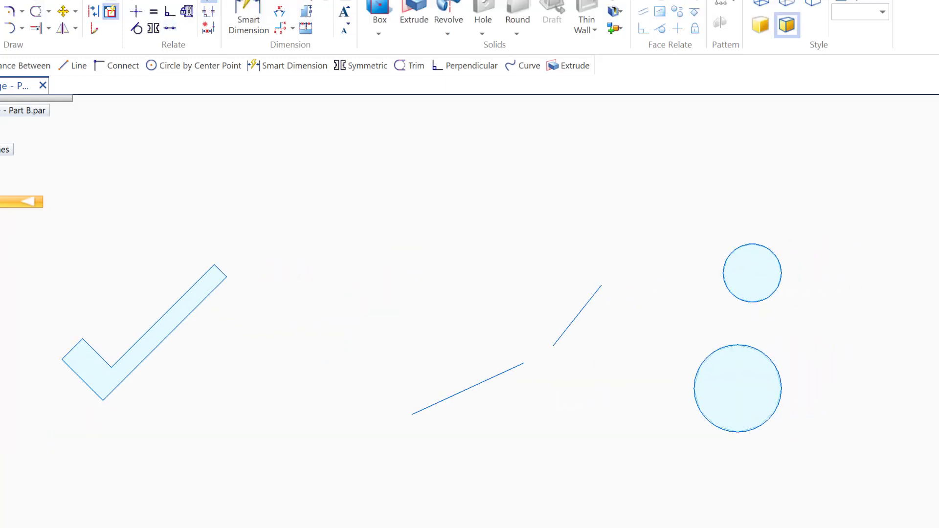
pyautogui.click(383, 216)
pyautogui.click(491, 489)
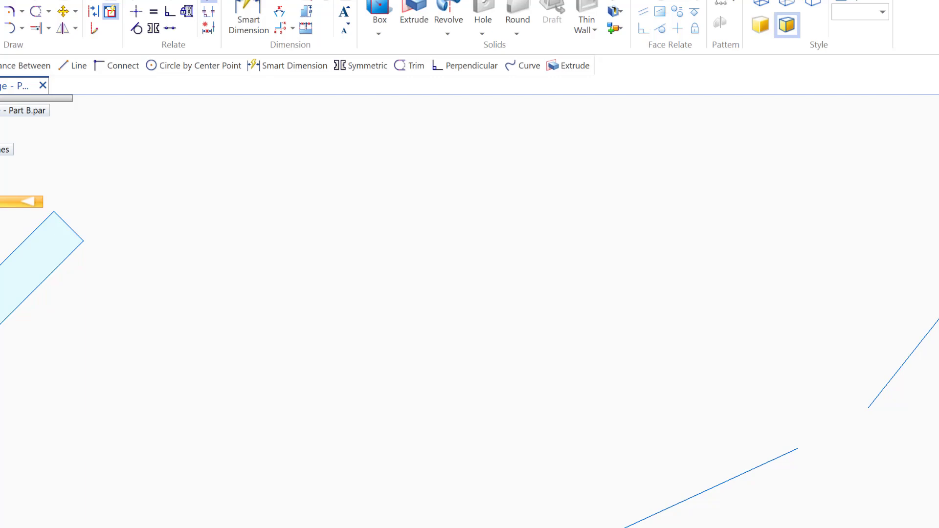
pyautogui.moveTo(843, 520)
pyautogui.mouseDown()
pyautogui.moveTo(579, 470)
pyautogui.moveTo(561, 495)
pyautogui.mouseUp()
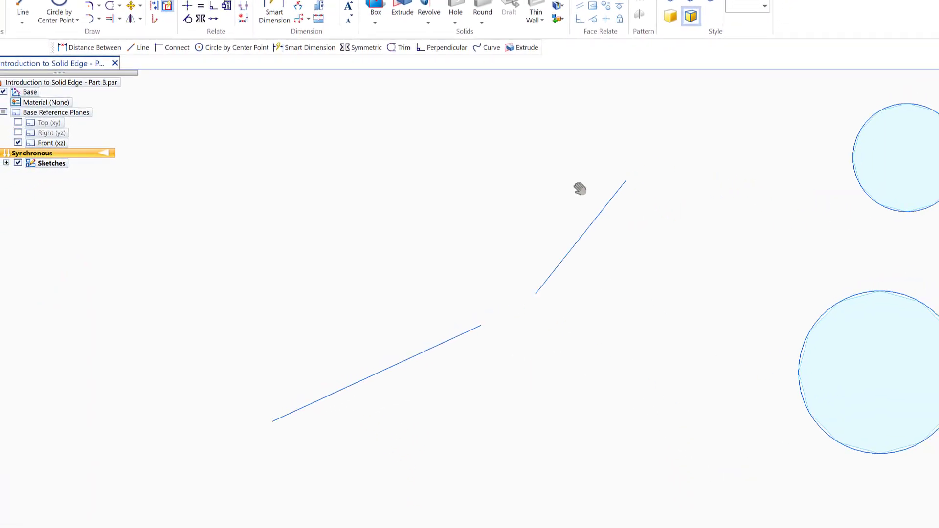
pyautogui.click(589, 226)
pyautogui.click(425, 352)
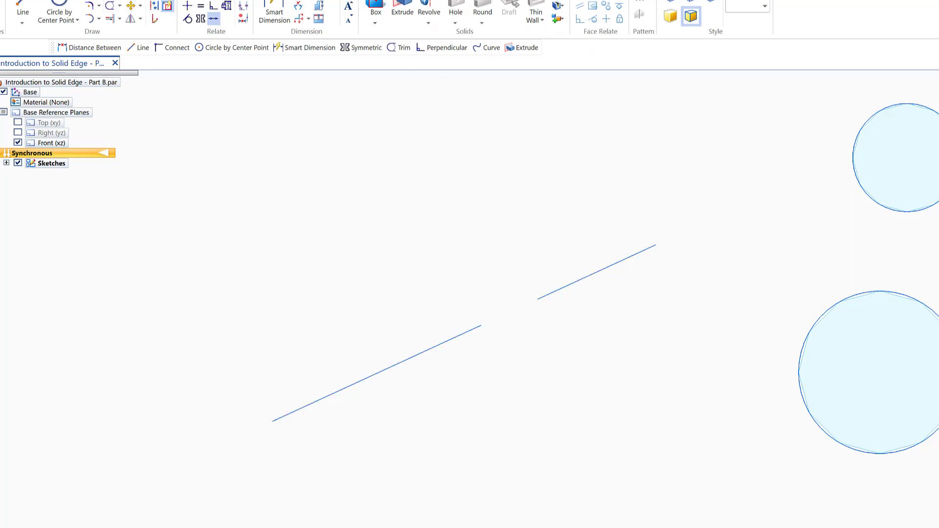
pyautogui.hotkey('ctrl', 'z')
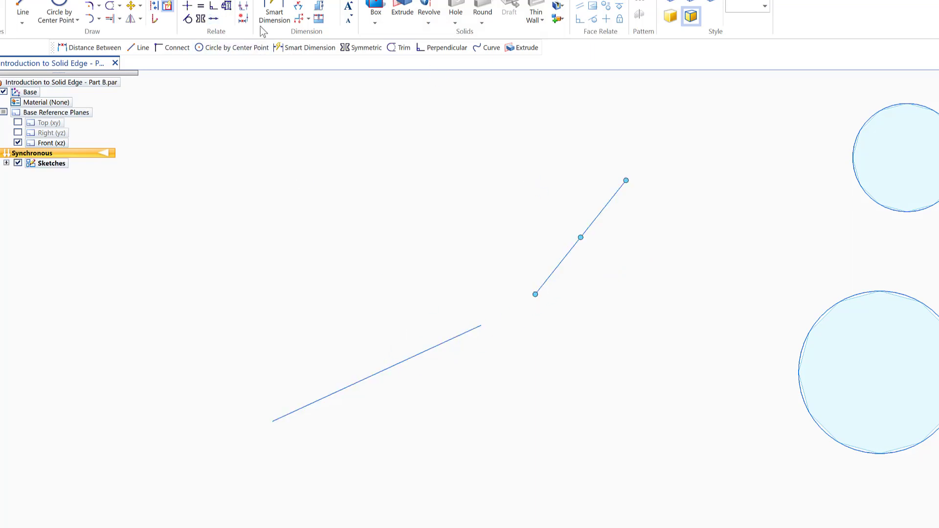
# Step: Make the lower slanted line collinear with the upper slanted line, keeping the upper line in place
pyautogui.click(216, 17)
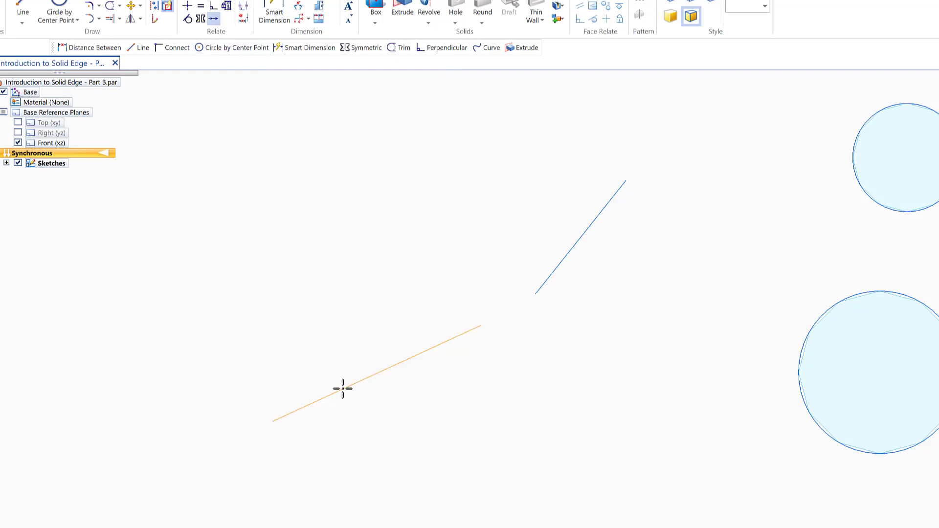
pyautogui.click(342, 389)
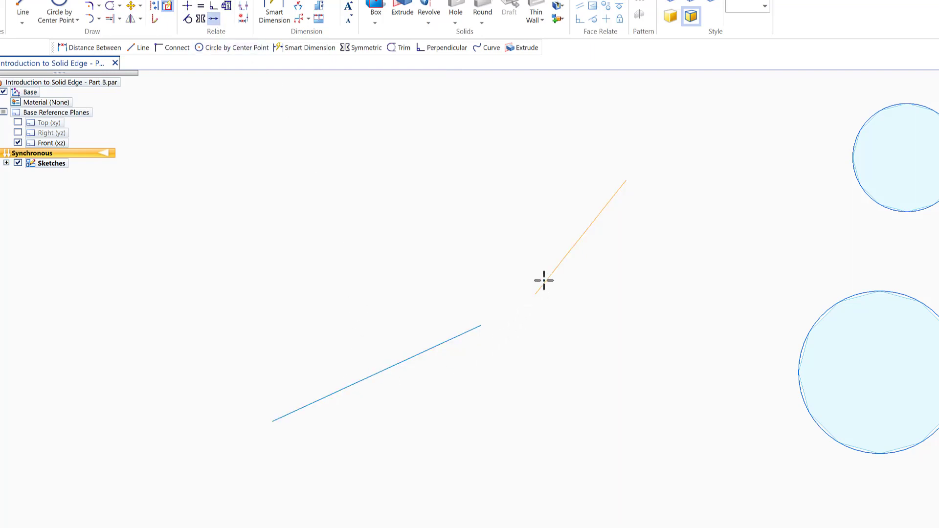
pyautogui.click(565, 257)
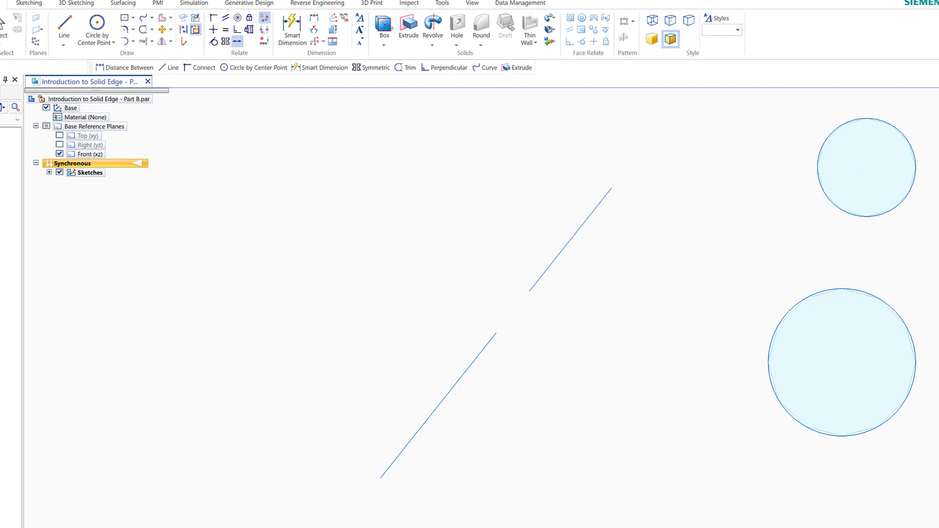
# Step: Delete the small circle above the large circle
pyautogui.moveTo(815, 351); pyautogui.dragTo(410, 341)
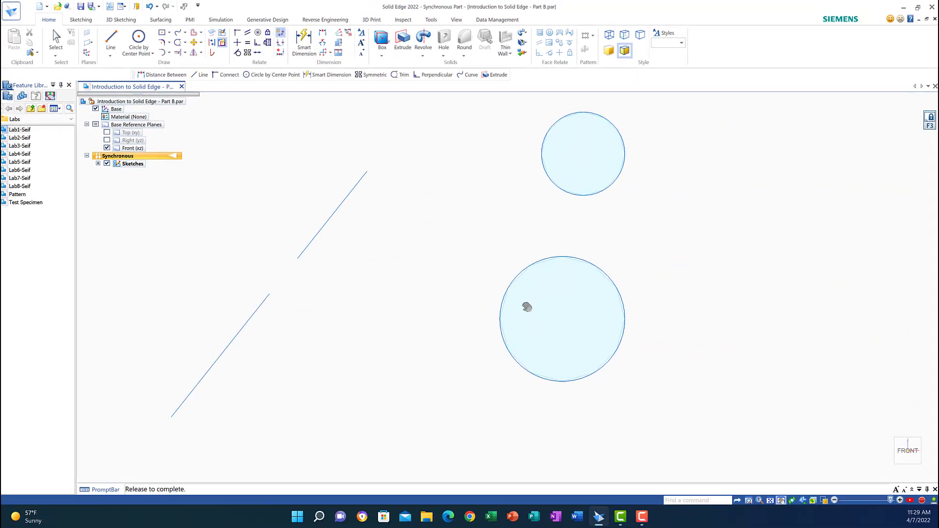
pyautogui.moveTo(404, 306)
pyautogui.mouseDown()
pyautogui.moveTo(379, 317)
pyautogui.moveTo(410, 312)
pyautogui.mouseUp()
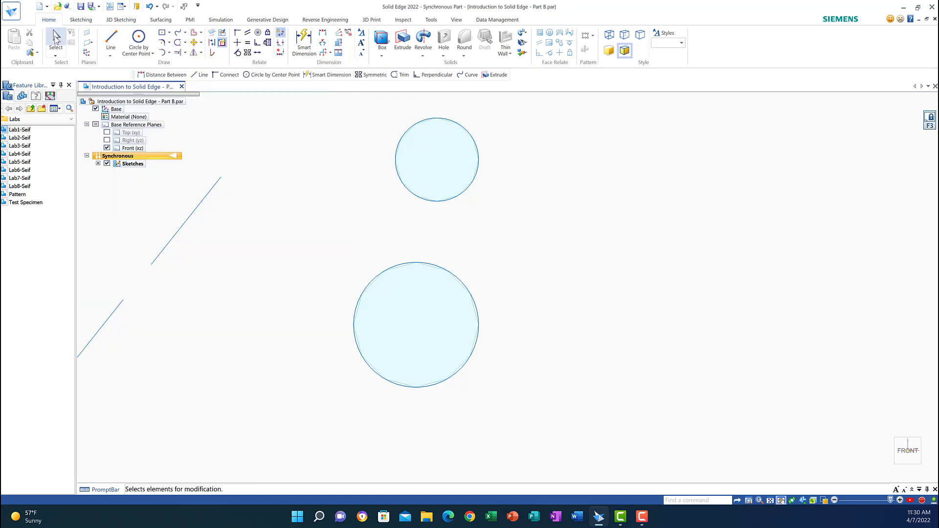
pyautogui.click(55, 39)
pyautogui.moveTo(383, 104); pyautogui.dragTo(503, 221)
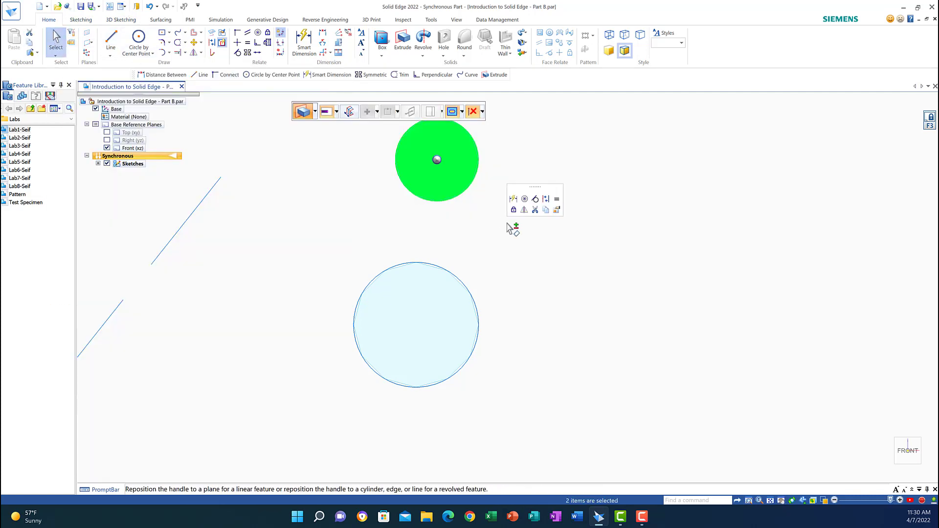
pyautogui.press('Escape')
pyautogui.press('Escape')
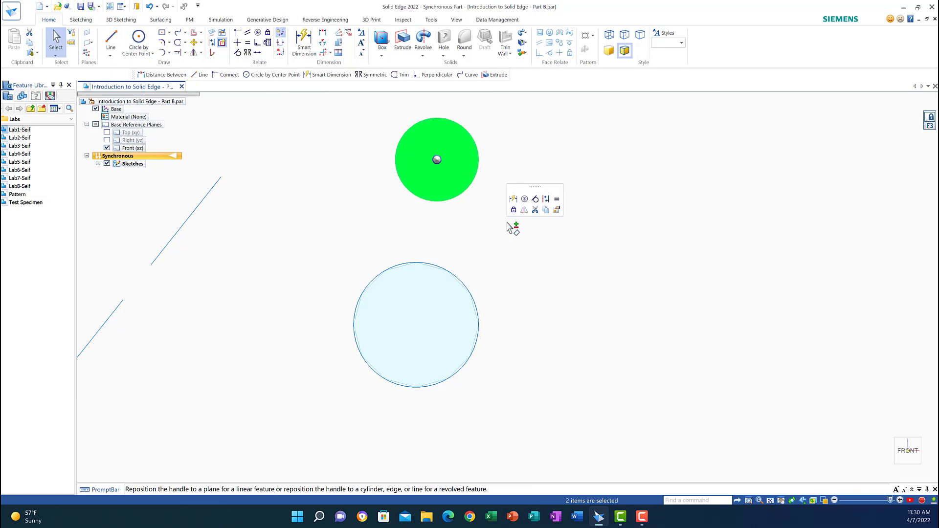
# Step: Try a replacement 20 mm diameter circle vertically aligned above the large circle's center, and undo back to the original small circle
pyautogui.click(138, 40)
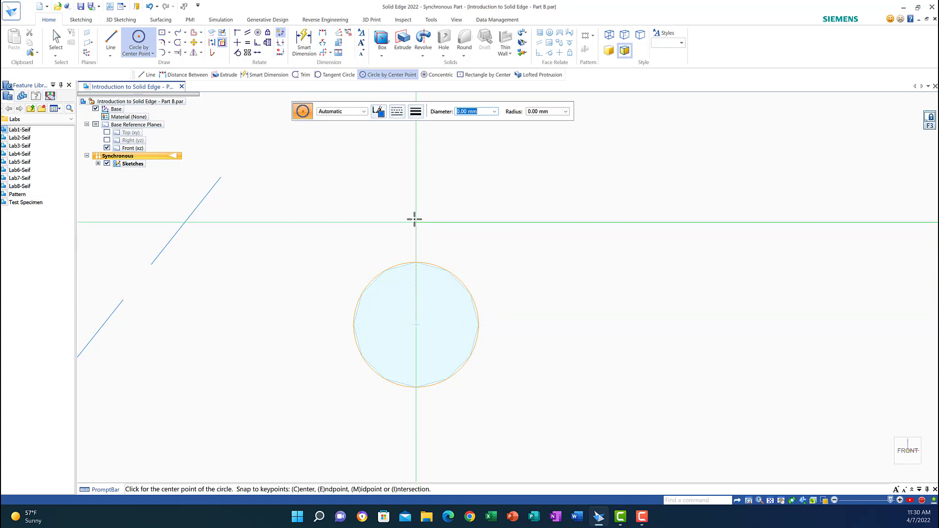
pyautogui.click(415, 168)
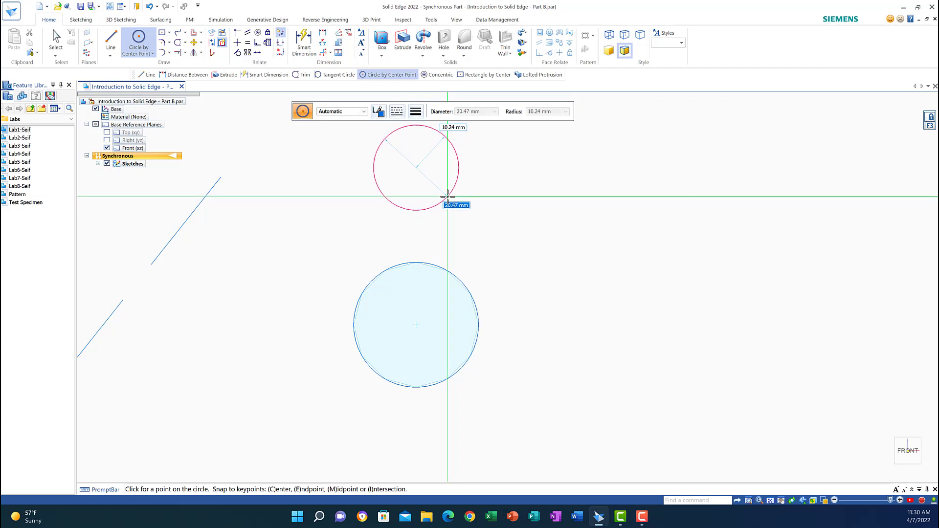
pyautogui.write('2')
pyautogui.press('Return')
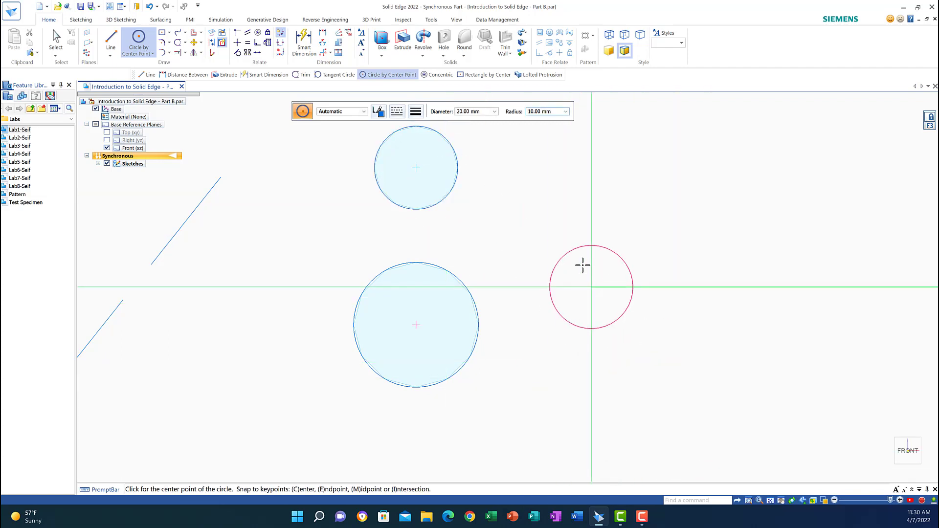
pyautogui.rightClick(437, 345)
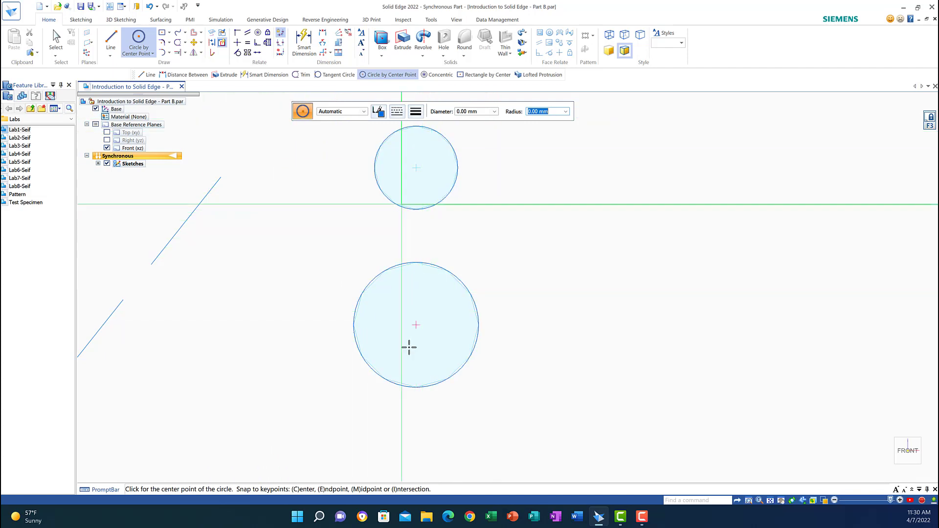
pyautogui.click(148, 7)
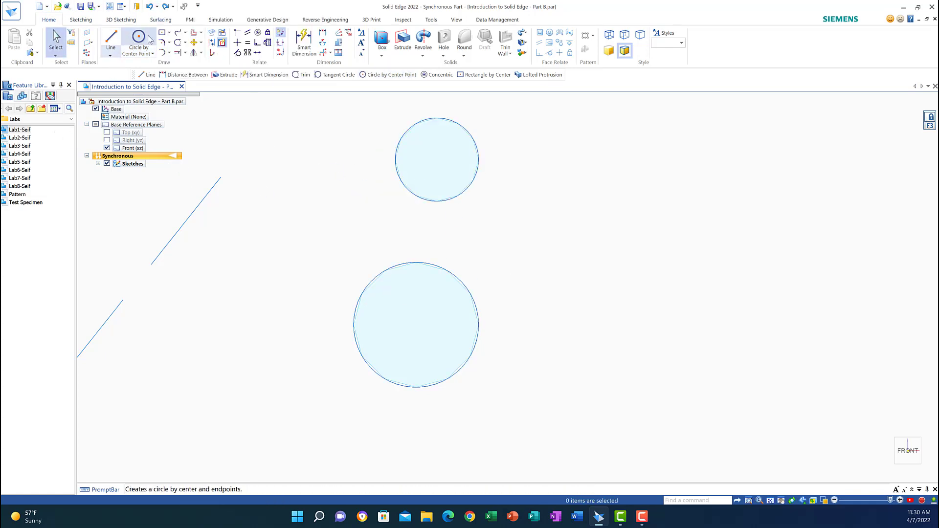
# Step: Dimension the horizontal distance between the small and large circles' centers and set it to 0
pyautogui.click(322, 33)
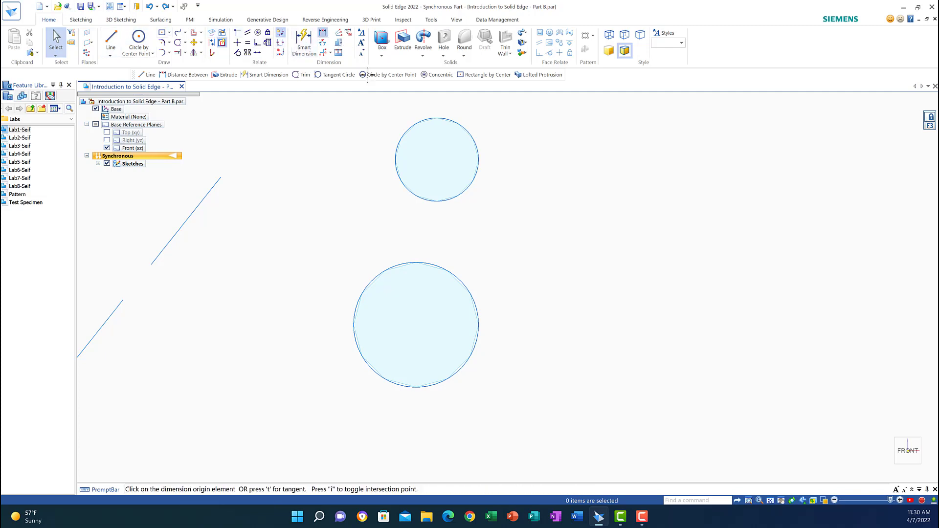
pyautogui.click(478, 149)
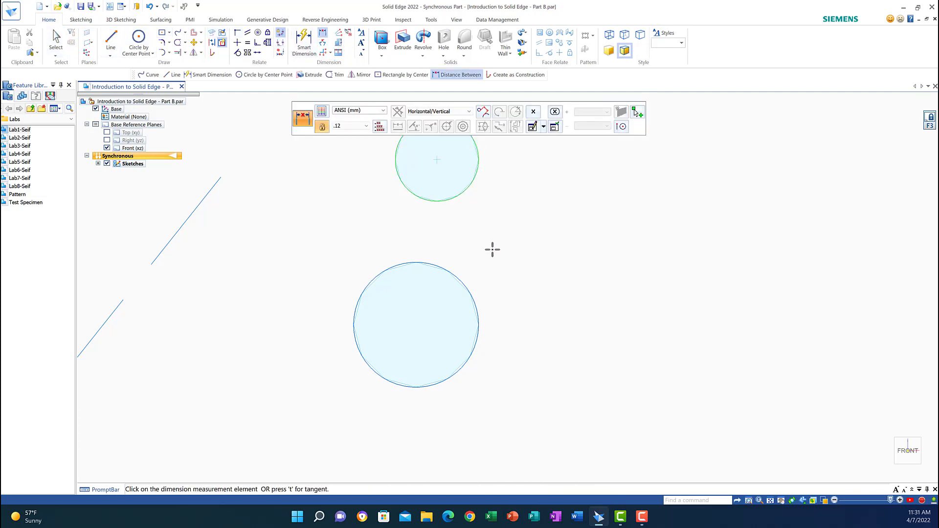
pyautogui.click(477, 303)
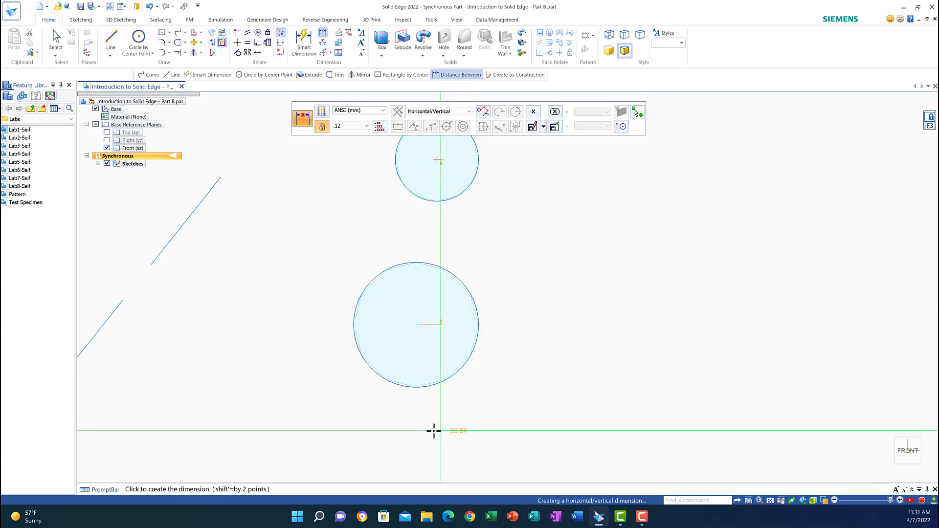
pyautogui.click(458, 421)
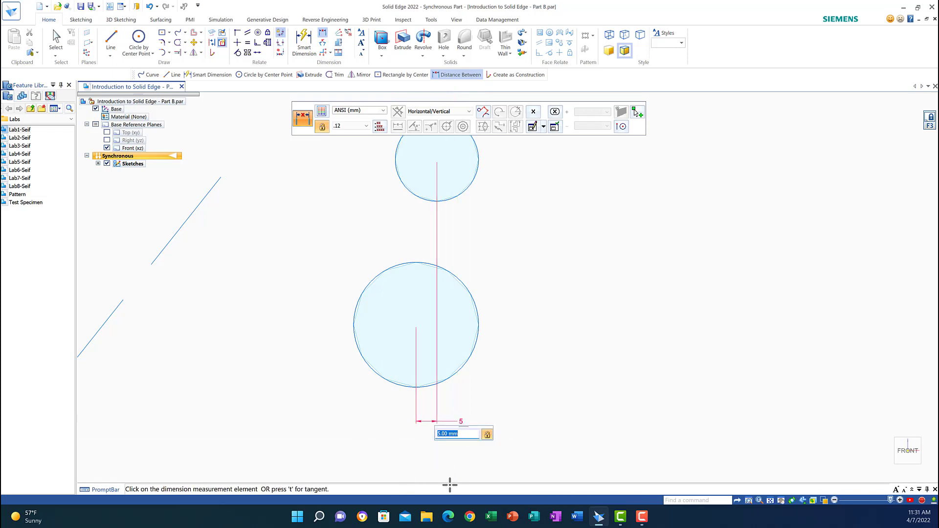
pyautogui.write('0')
pyautogui.press('Return')
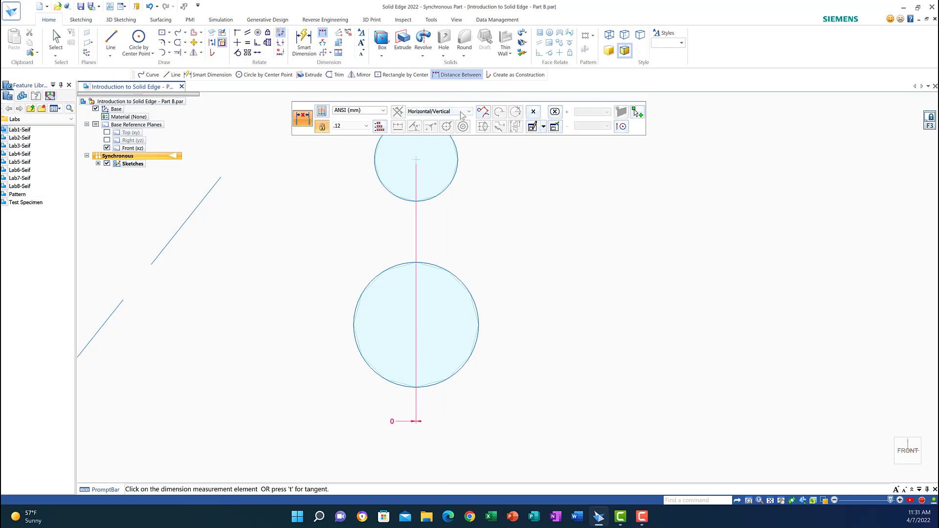
# Step: Dimension the vertical distance between the small and large circles' centers and set it to 40 mm
pyautogui.moveTo(461, 105); pyautogui.dragTo(448, 79)
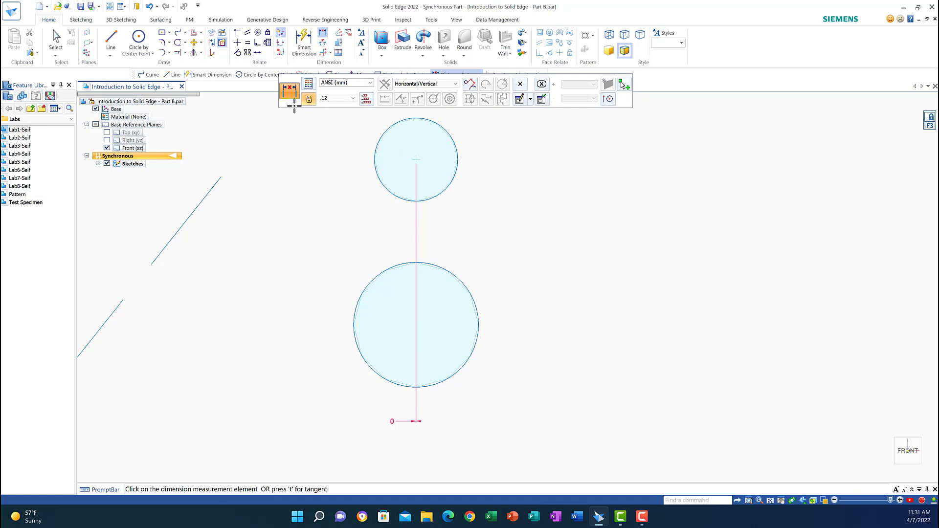
pyautogui.click(323, 34)
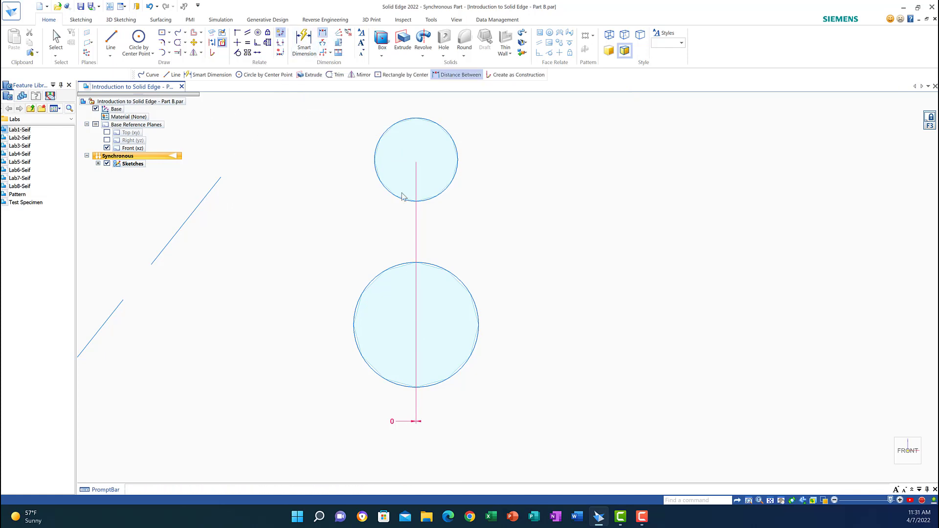
pyautogui.click(456, 148)
pyautogui.click(478, 312)
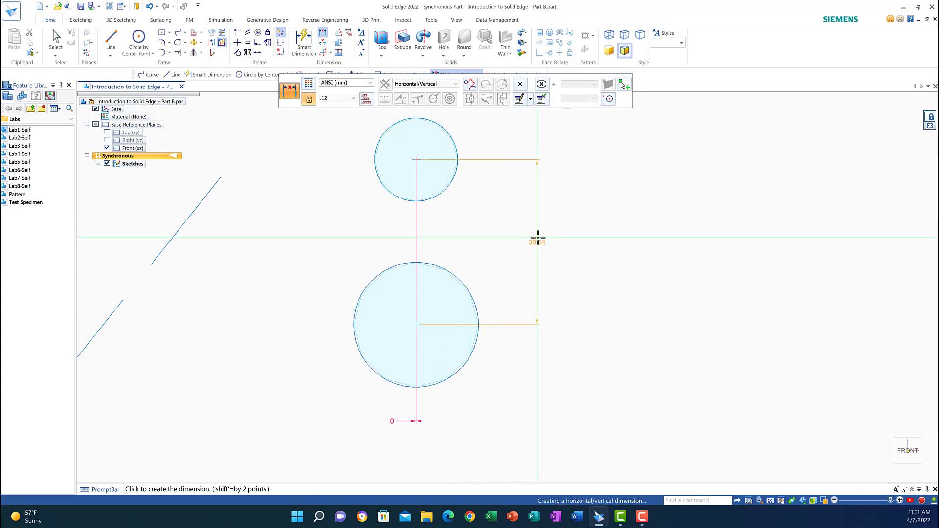
pyautogui.click(538, 240)
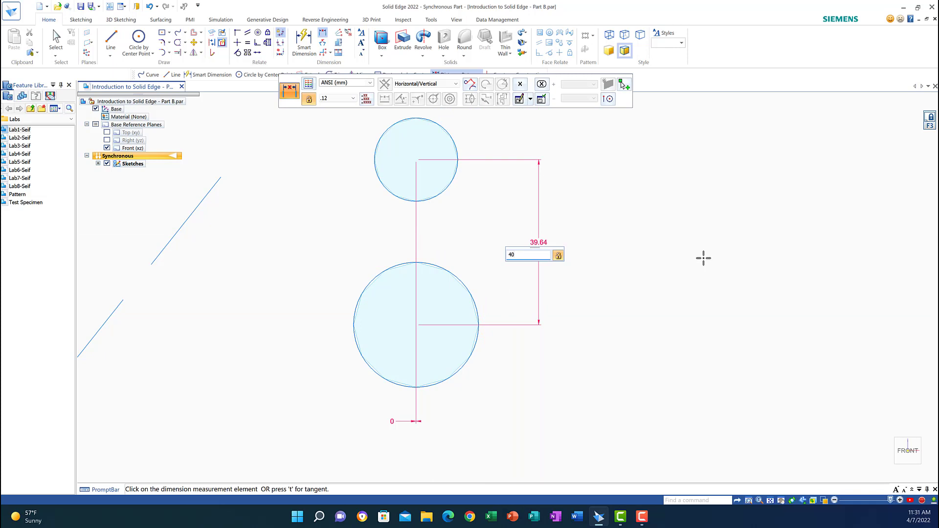
pyautogui.press('Return')
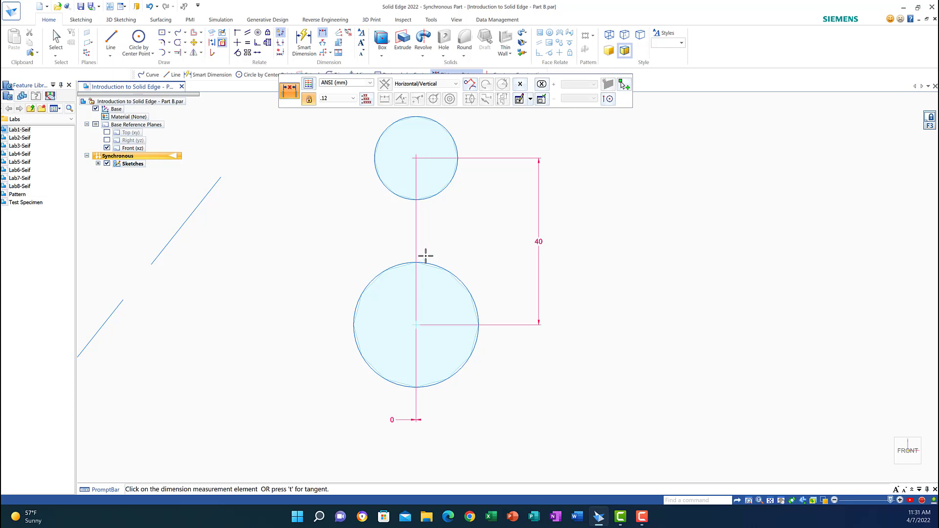
# Step: Dimension the vertical gap between the small circle's lower edge and the large circle's upper edge, using tangent points
pyautogui.click(327, 32)
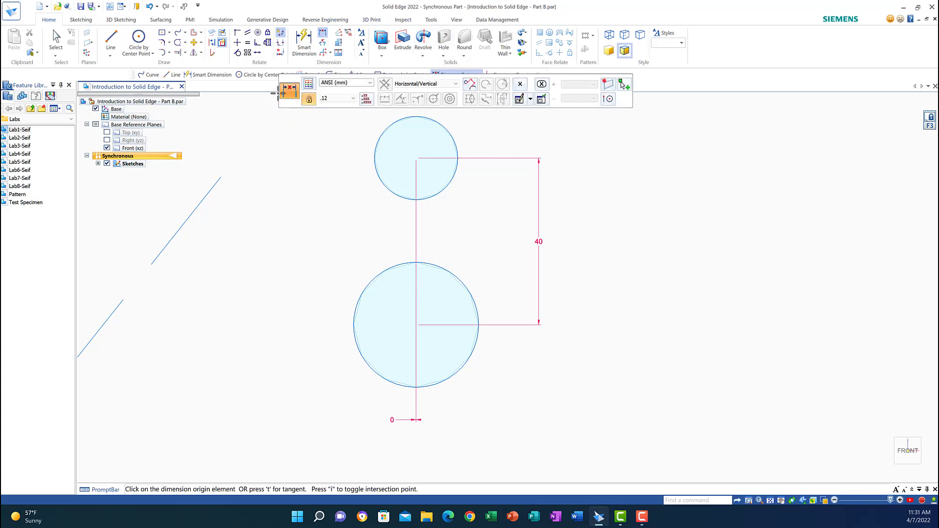
pyautogui.click(469, 85)
pyautogui.click(427, 195)
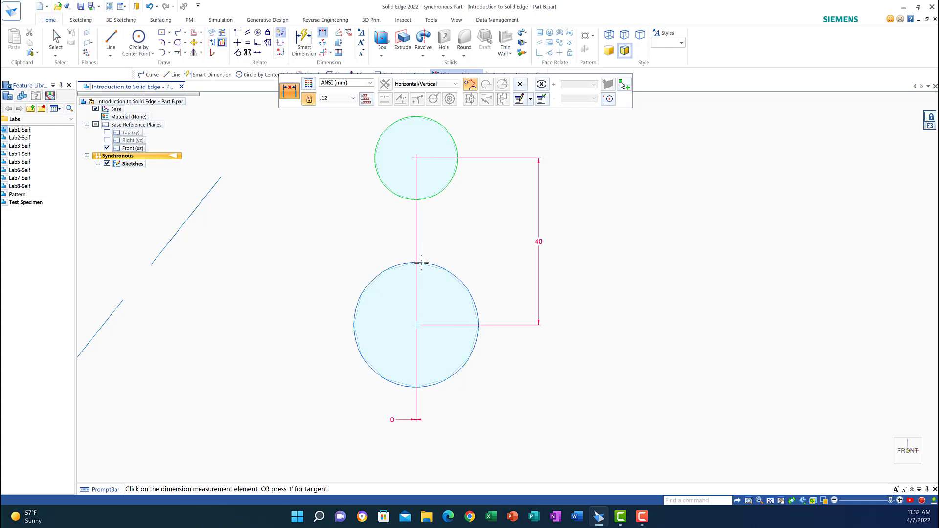
pyautogui.click(420, 262)
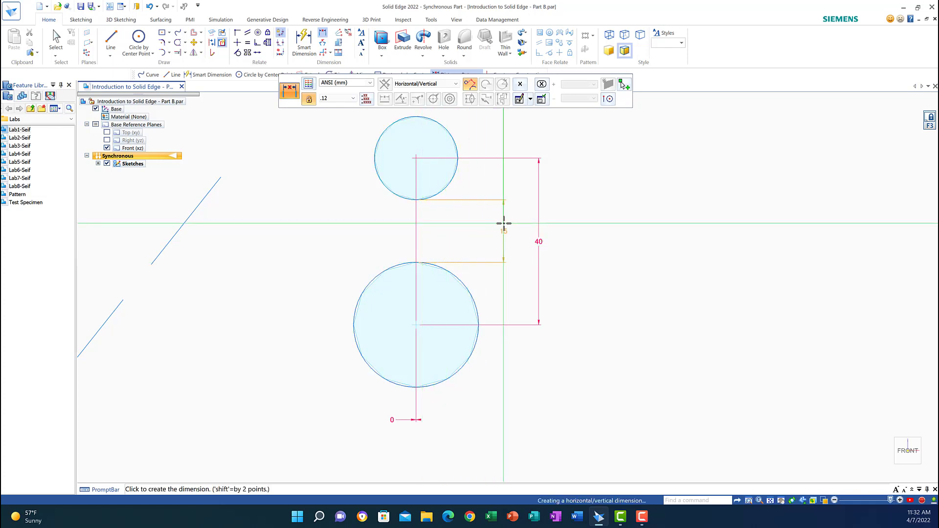
pyautogui.click(504, 223)
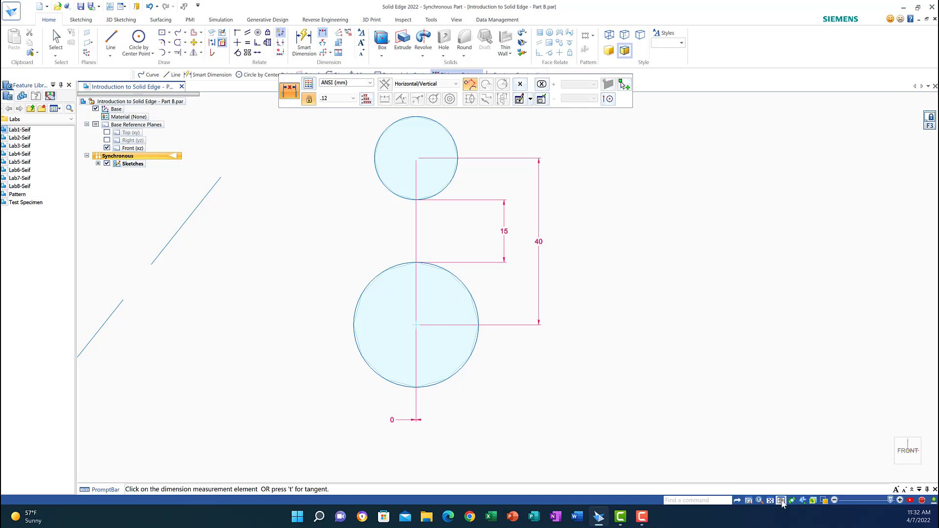
# Step: Draw a wavy curve through four points in the empty area beside the two circles, with one crest and one trough
pyautogui.click(781, 500)
pyautogui.moveTo(433, 245)
pyautogui.mouseDown()
pyautogui.moveTo(237, 251)
pyautogui.moveTo(272, 256)
pyautogui.mouseUp()
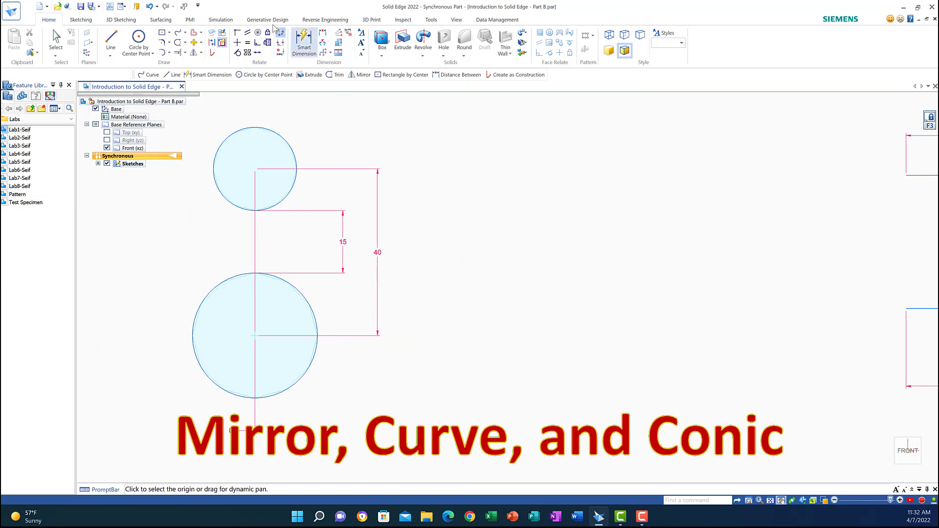
pyautogui.click(184, 32)
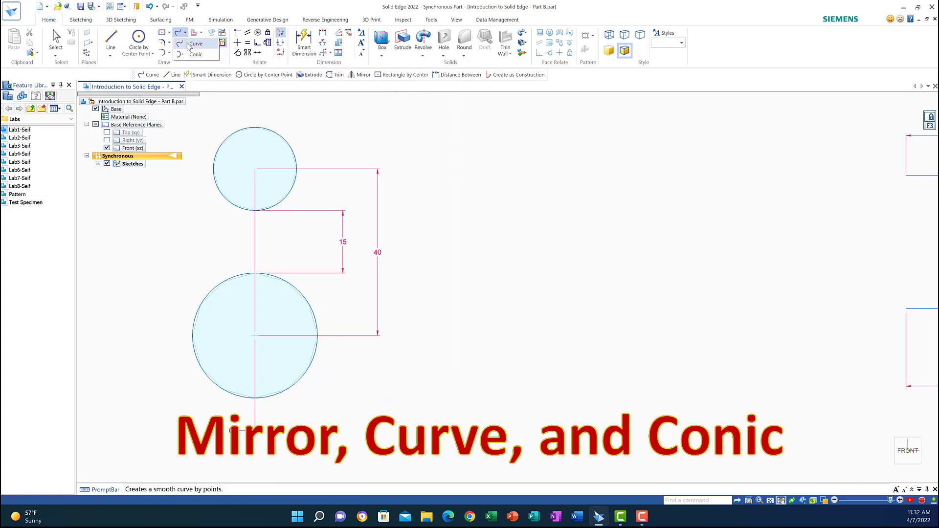
pyautogui.click(183, 43)
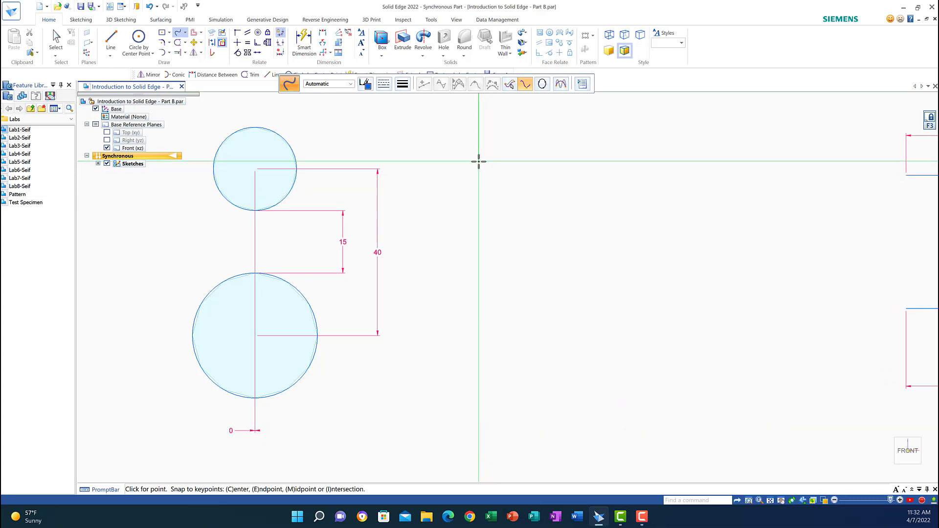
pyautogui.click(478, 161)
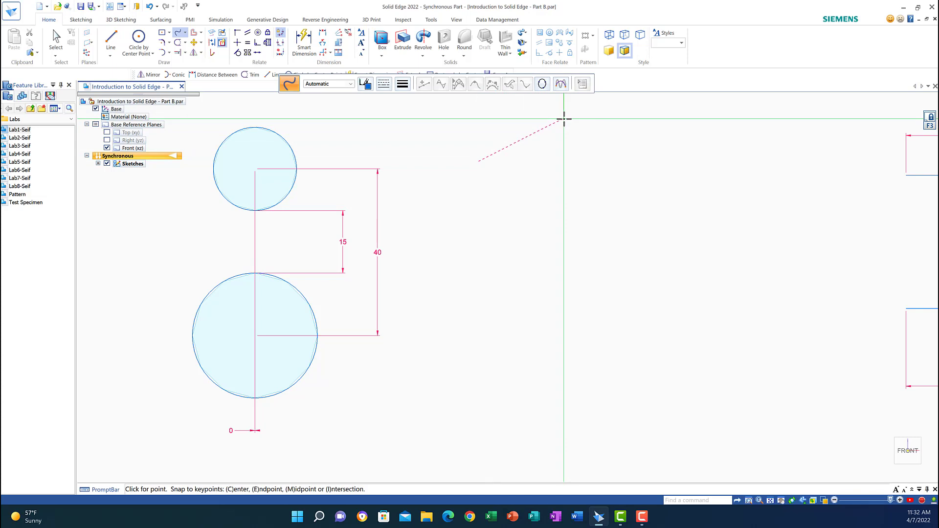
pyautogui.click(564, 119)
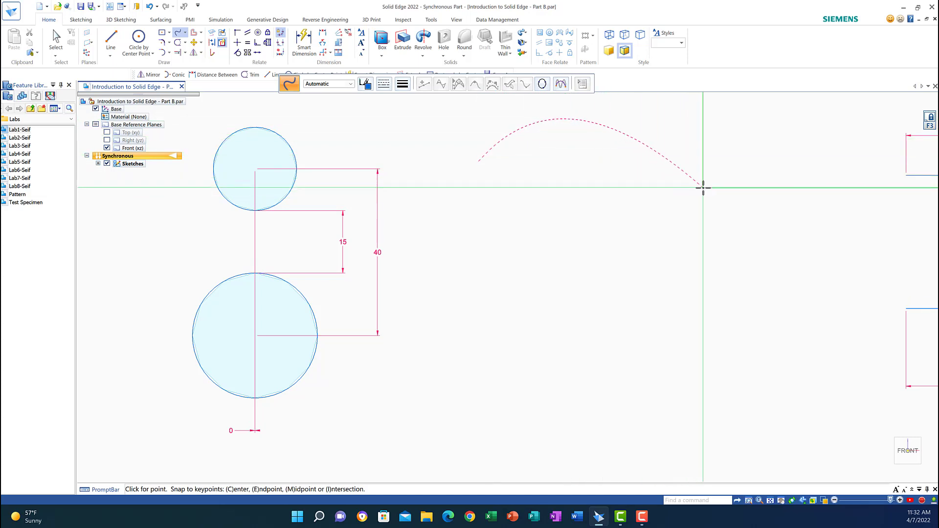
pyautogui.click(702, 187)
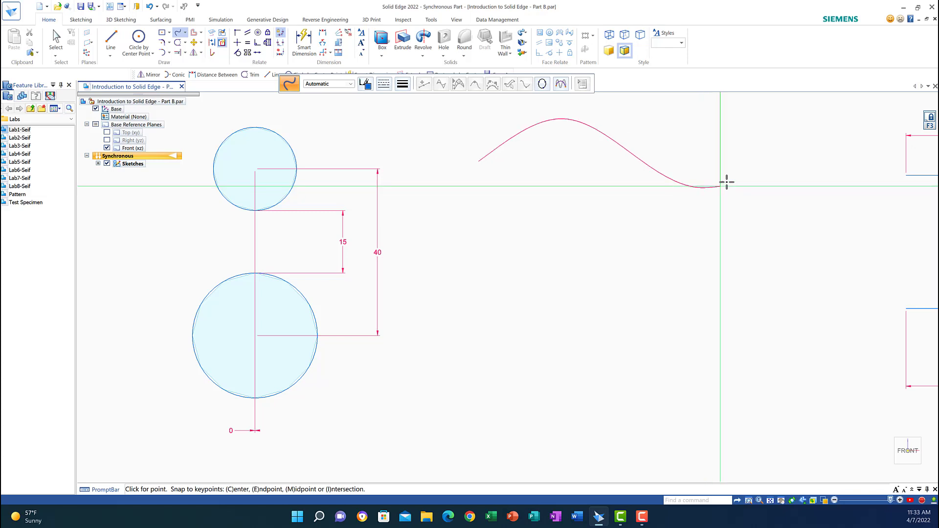
pyautogui.click(746, 157)
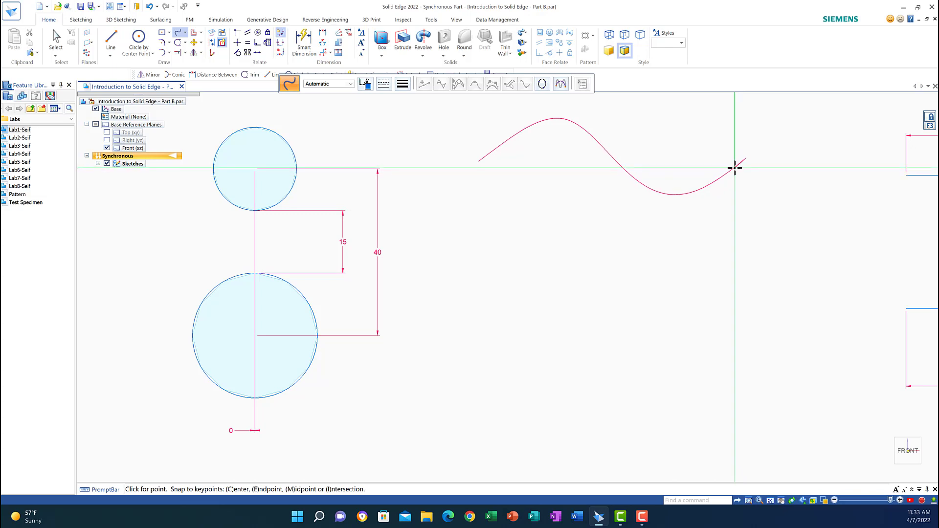
pyautogui.press('Escape')
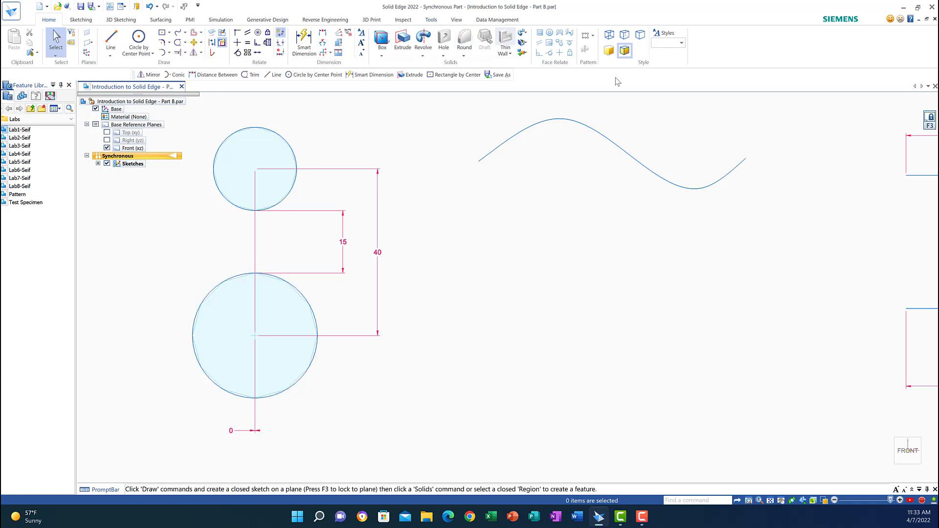
# Step: Try mirroring a copy of the wavy curve about a nearly horizontal line below it, and undo the mirror
pyautogui.click(194, 53)
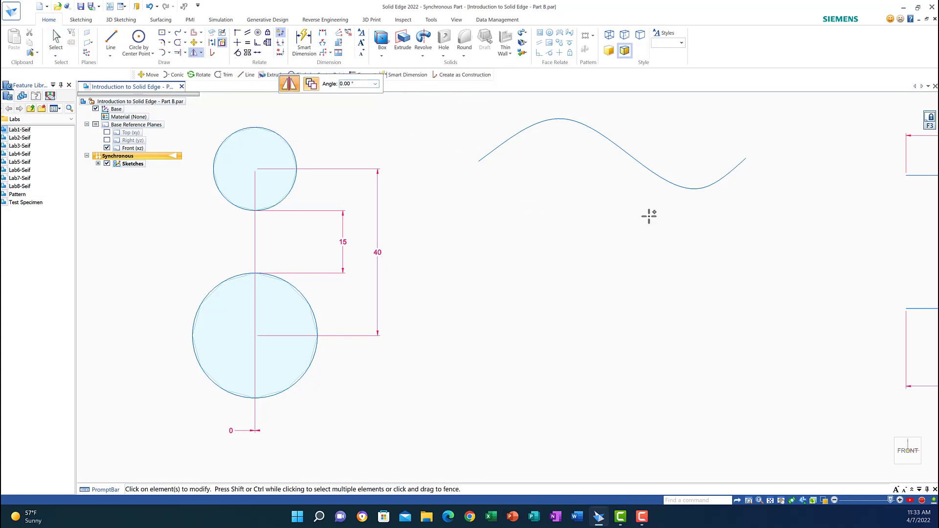
pyautogui.moveTo(456, 105); pyautogui.dragTo(781, 250)
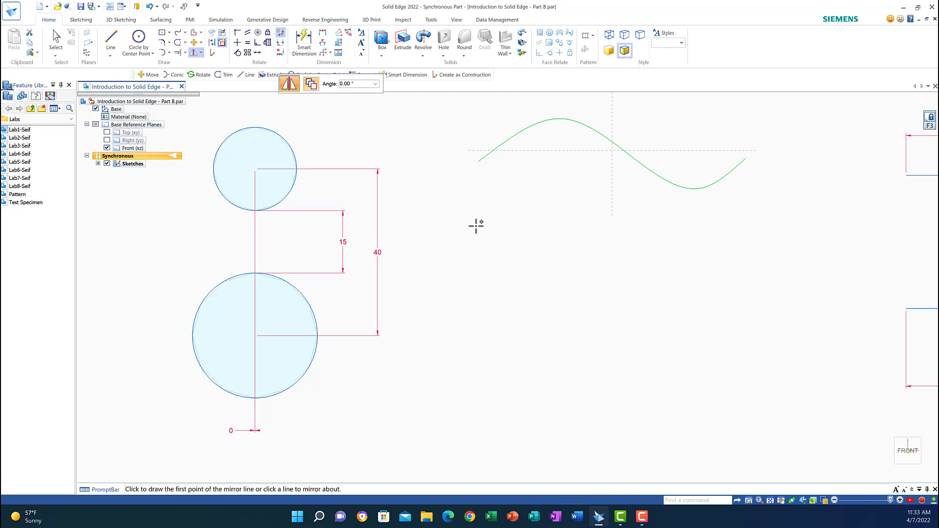
pyautogui.click(475, 225)
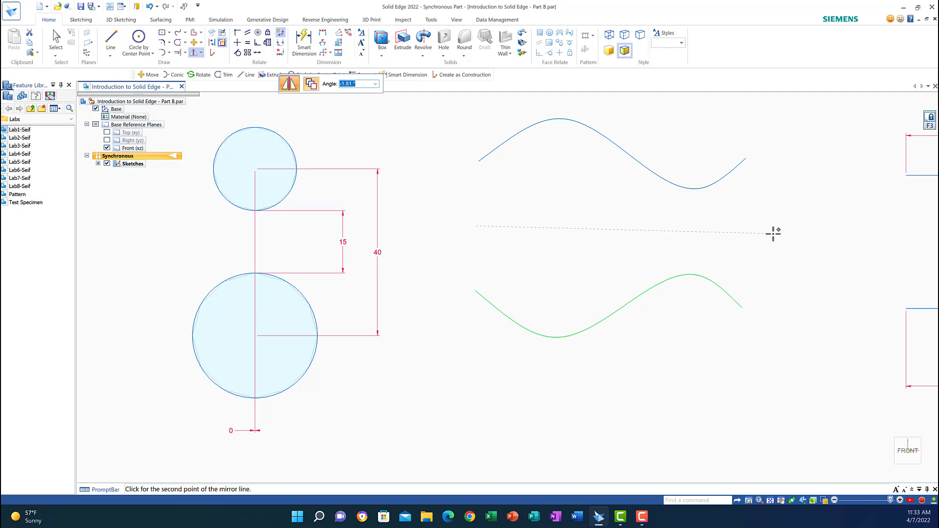
pyautogui.click(773, 233)
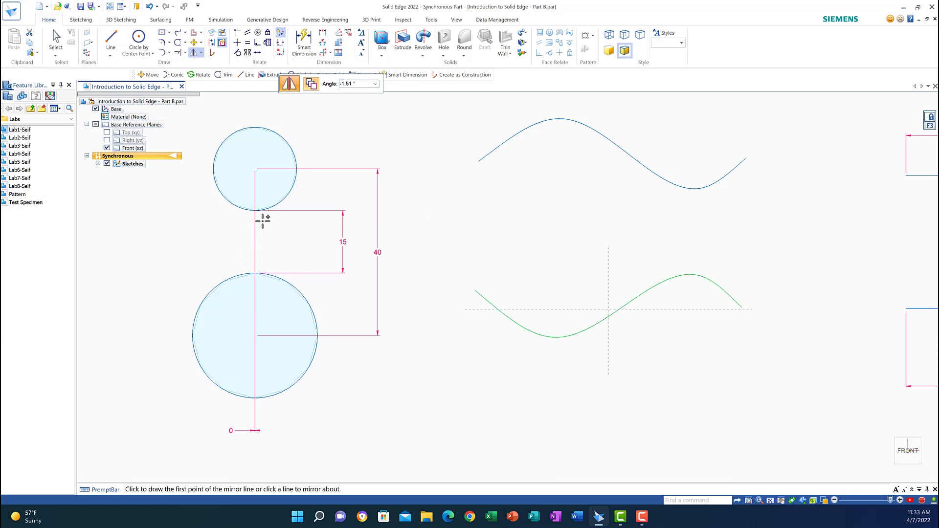
pyautogui.press('Escape')
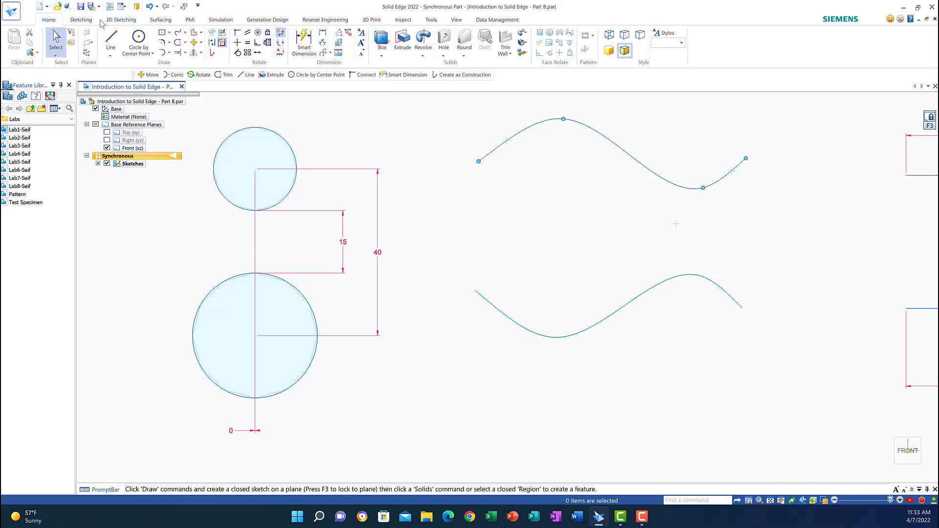
pyautogui.click(149, 7)
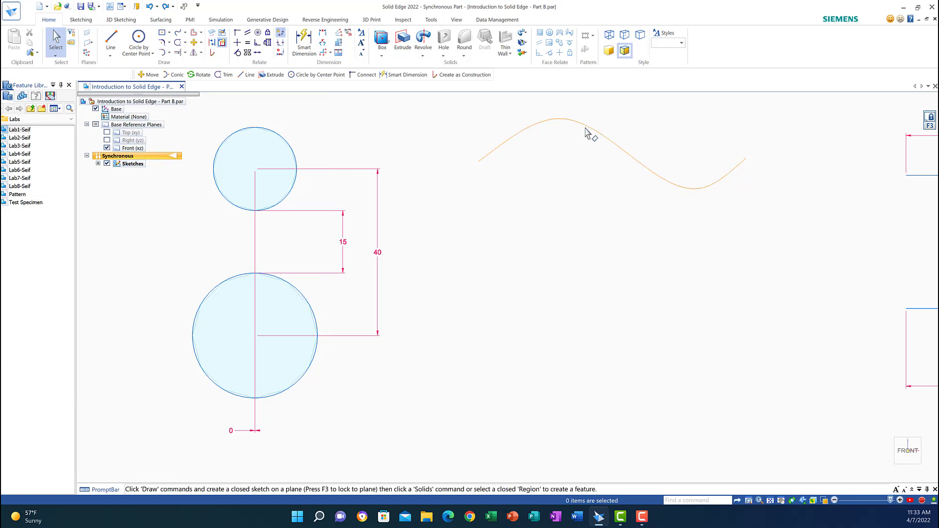
# Step: Flatten the wavy curve by moving its upper control vertex down toward the start point and its lower control vertex up
pyautogui.click(617, 150)
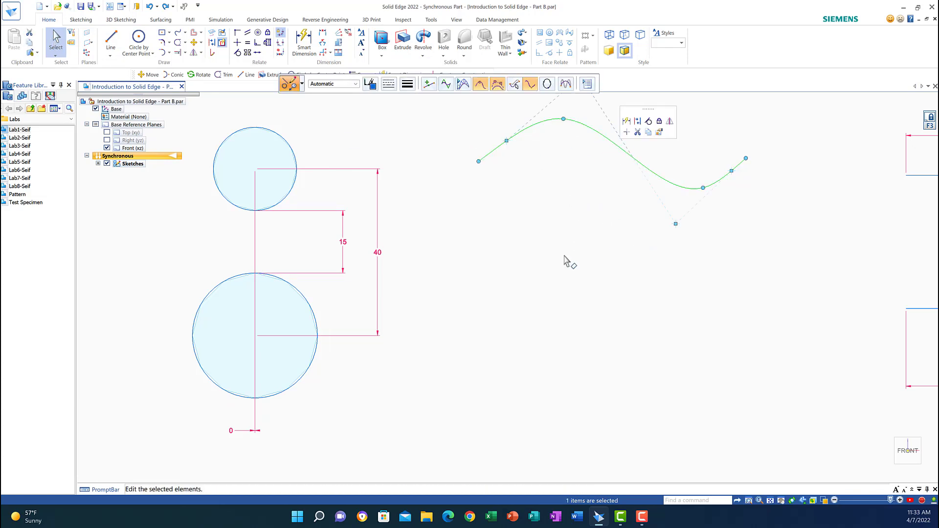
pyautogui.click(781, 501)
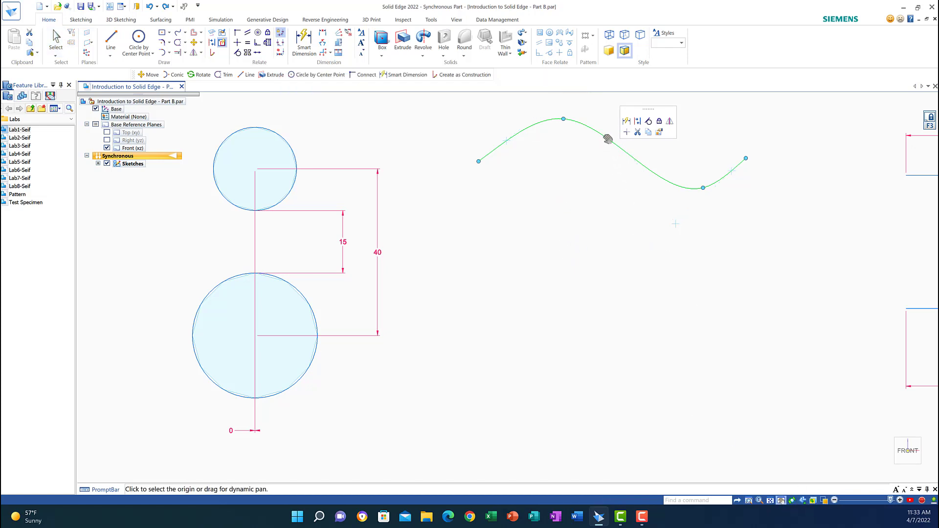
pyautogui.moveTo(606, 140); pyautogui.dragTo(606, 243)
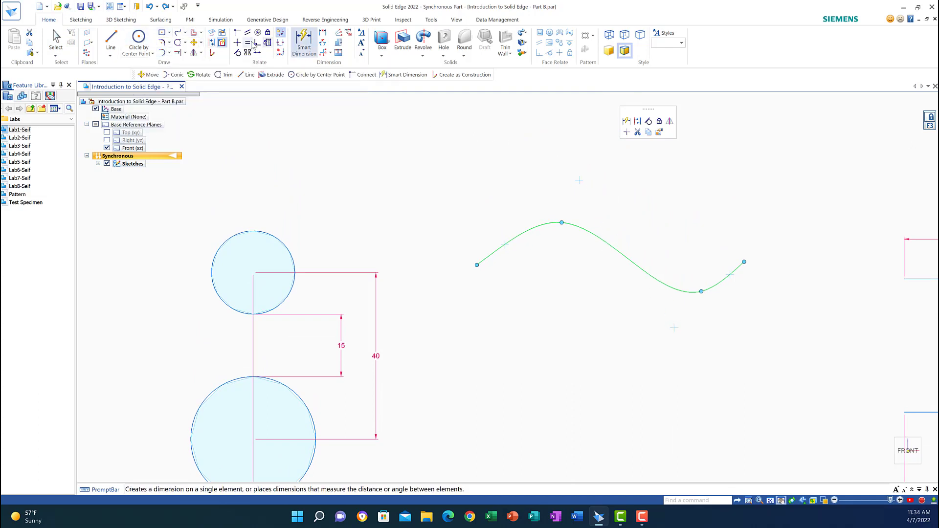
pyautogui.click(56, 39)
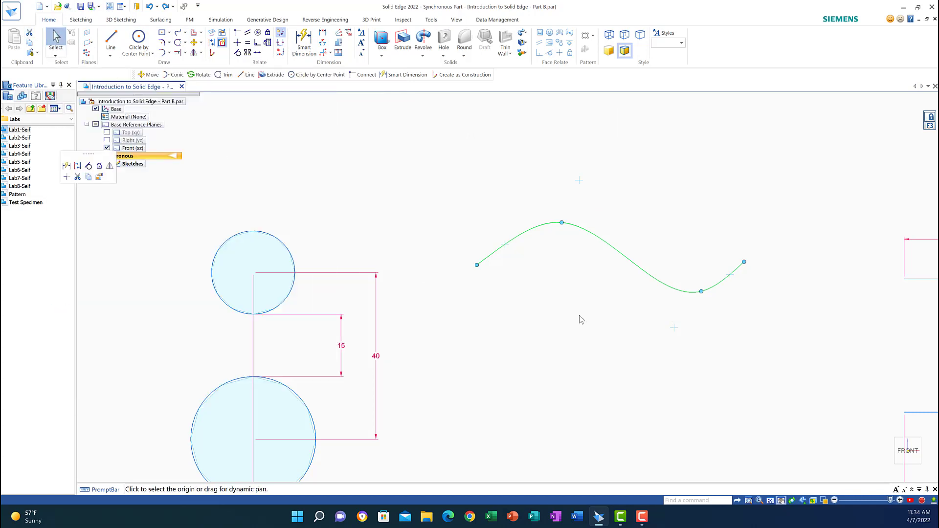
pyautogui.click(629, 264)
pyautogui.click(612, 249)
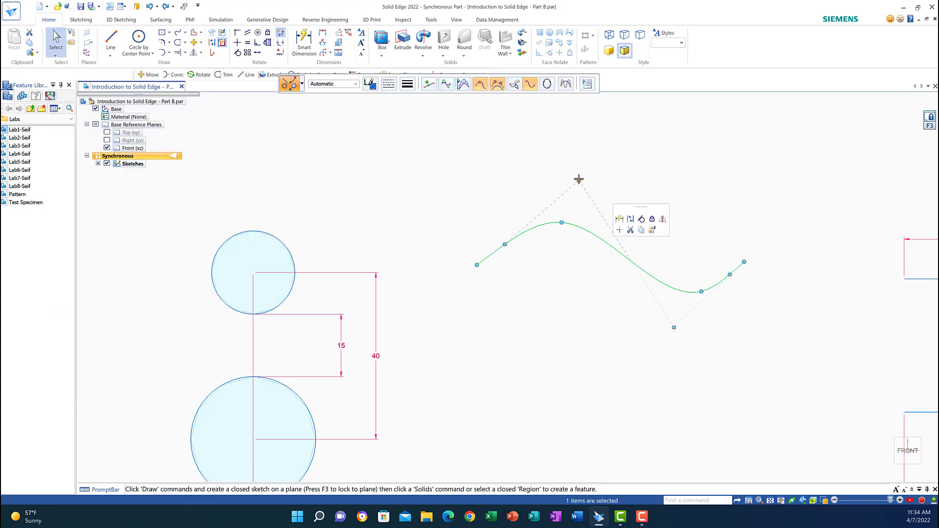
pyautogui.click(579, 180)
pyautogui.moveTo(570, 188); pyautogui.dragTo(546, 205)
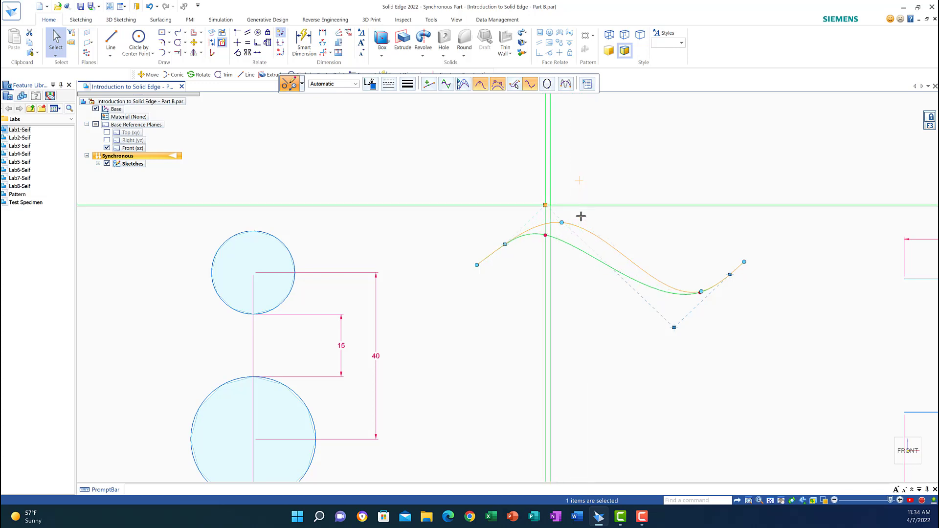
pyautogui.moveTo(675, 327); pyautogui.dragTo(665, 303)
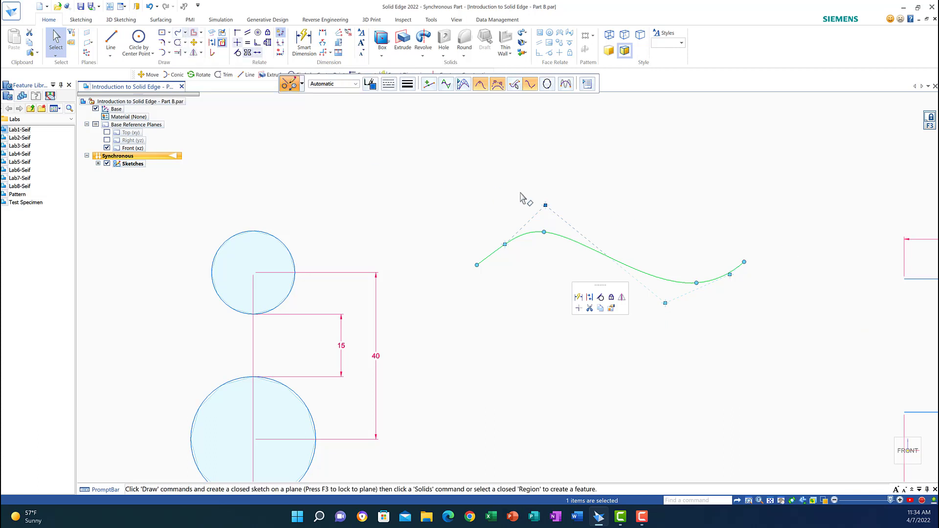
# Step: Close the open side of the 60 by 32 profile with an Ellipse-type conic between its free endpoints, vertex at the opposite edge's midpoint, Rho 0.500
pyautogui.click(781, 501)
pyautogui.moveTo(859, 293)
pyautogui.mouseDown()
pyautogui.moveTo(484, 306)
pyautogui.moveTo(369, 298)
pyautogui.moveTo(386, 230)
pyautogui.mouseUp()
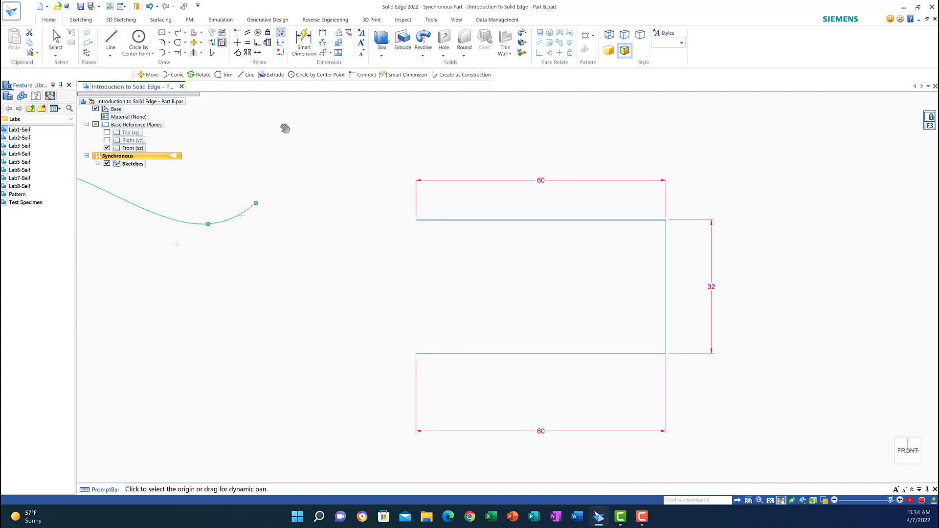
pyautogui.click(186, 33)
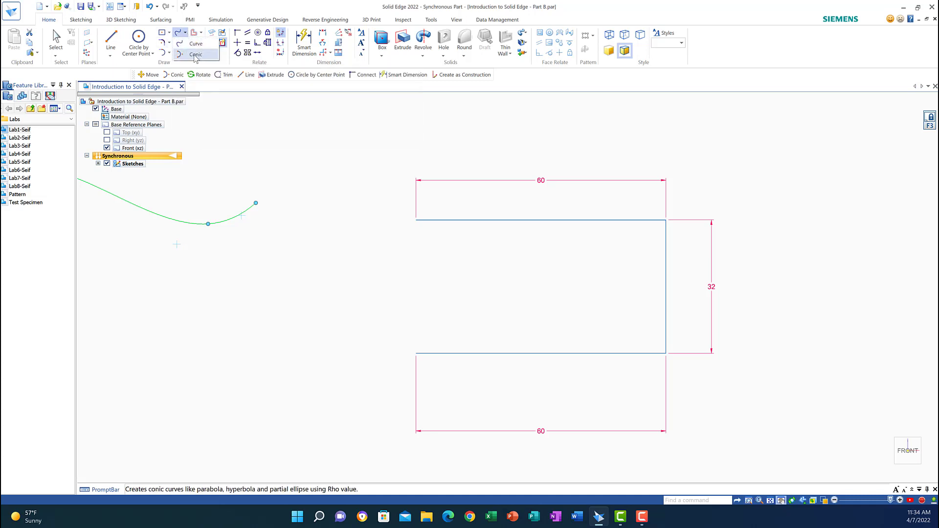
pyautogui.click(195, 54)
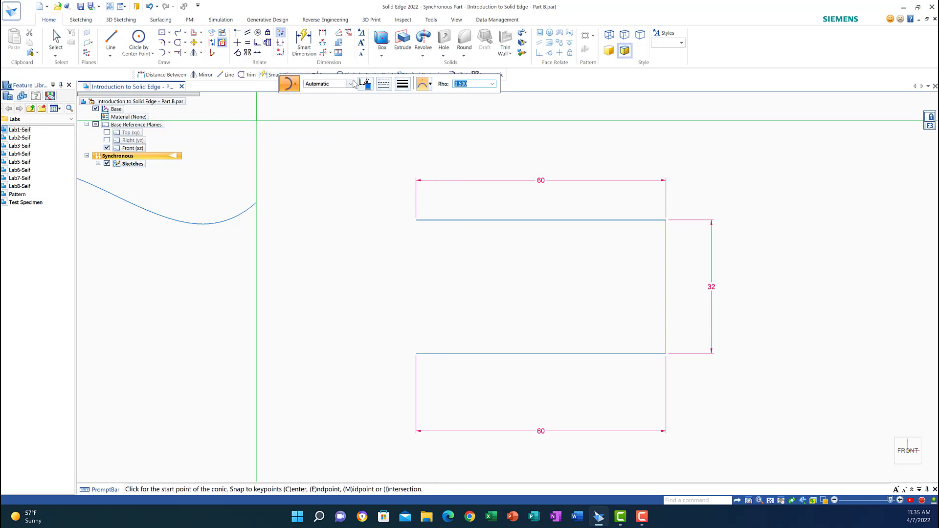
pyautogui.moveTo(351, 82); pyautogui.dragTo(433, 107)
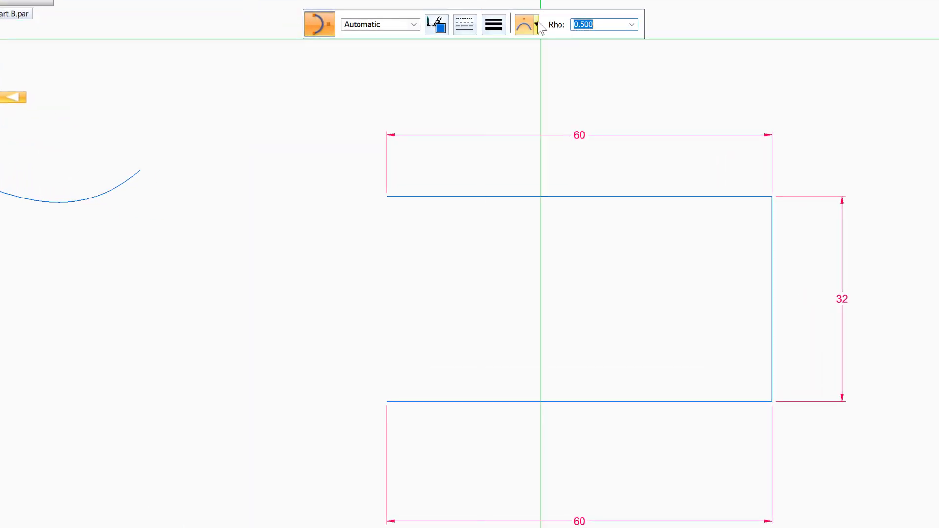
pyautogui.click(536, 24)
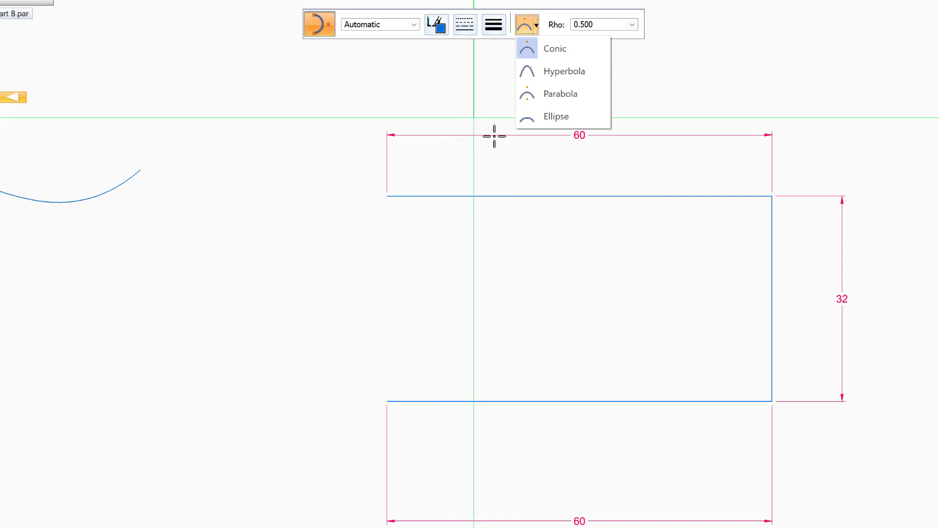
pyautogui.click(560, 116)
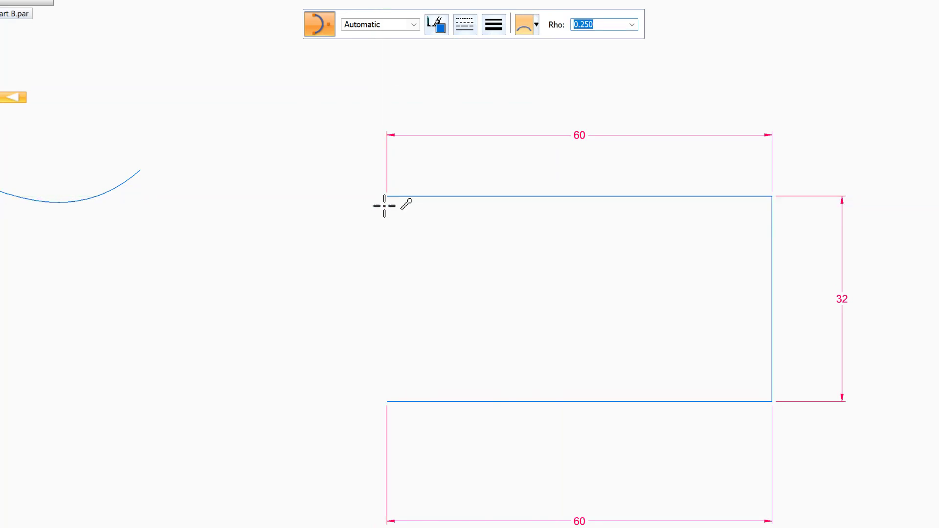
pyautogui.click(387, 196)
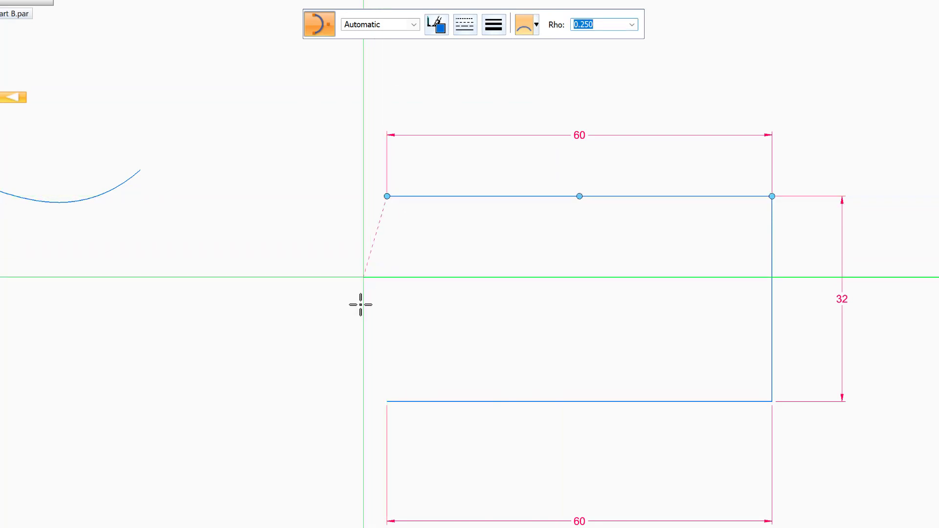
pyautogui.click(386, 401)
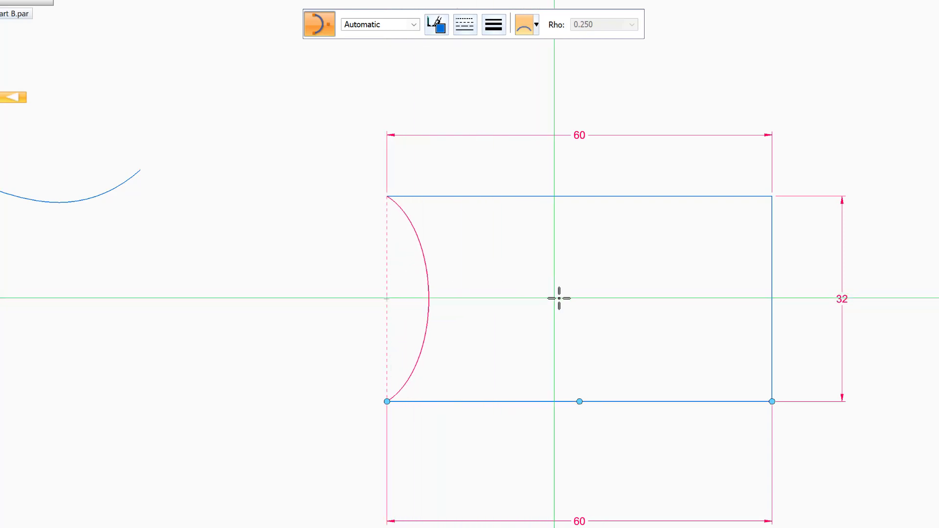
pyautogui.click(773, 299)
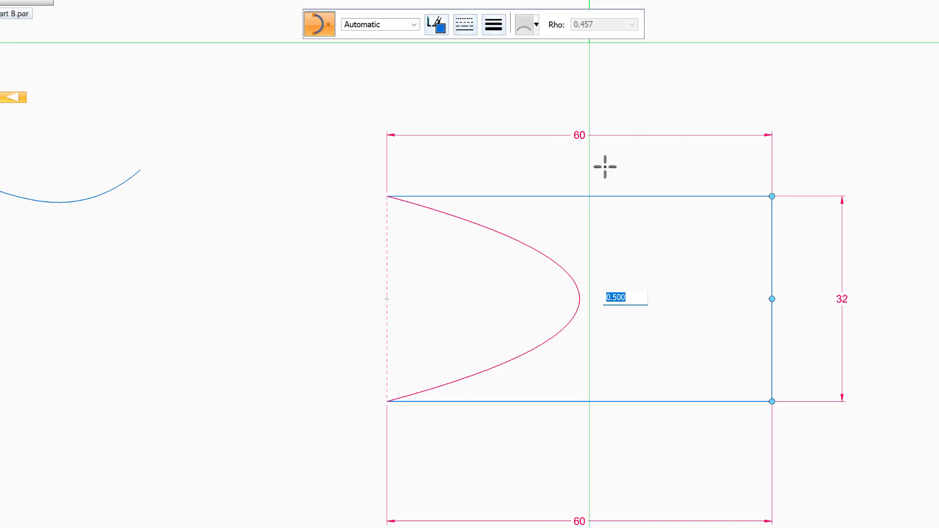
pyautogui.click(591, 41)
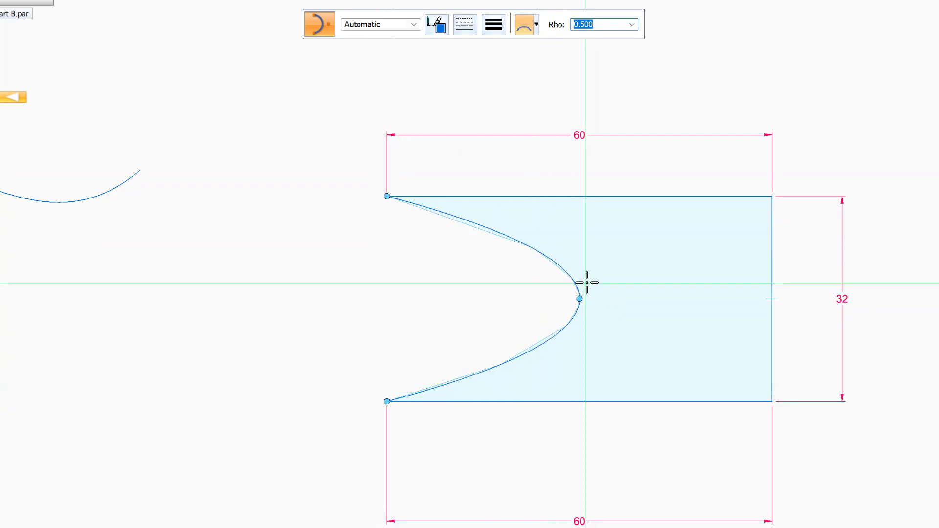
pyautogui.click(578, 299)
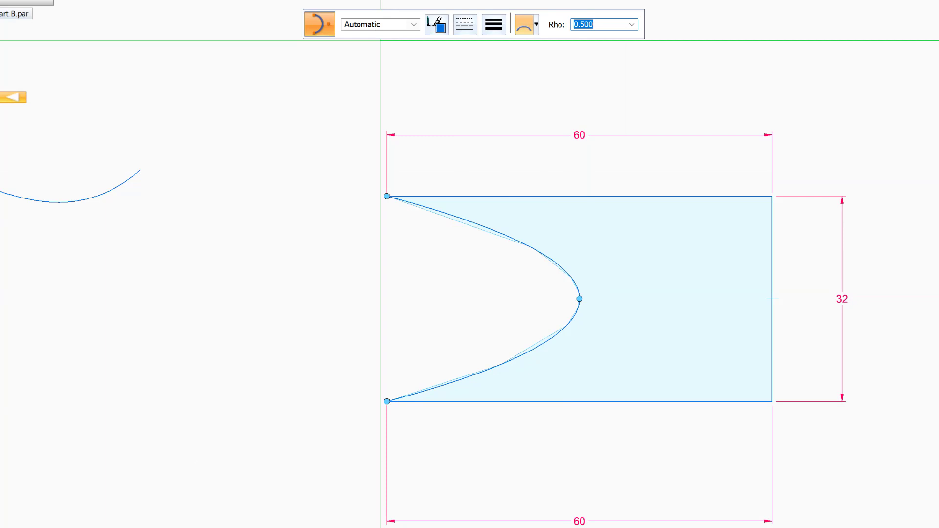
pyautogui.press('Escape')
# Step: Dimension the horizontal distance from the profile's lower free corner to the conic's apex, placed between the profile and its lower 60 dimension
pyautogui.press('d')
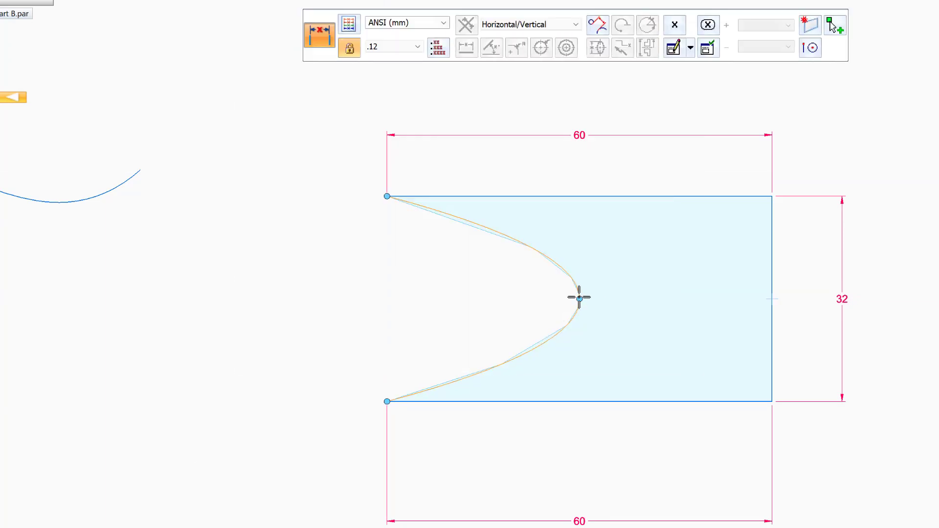
pyautogui.click(580, 298)
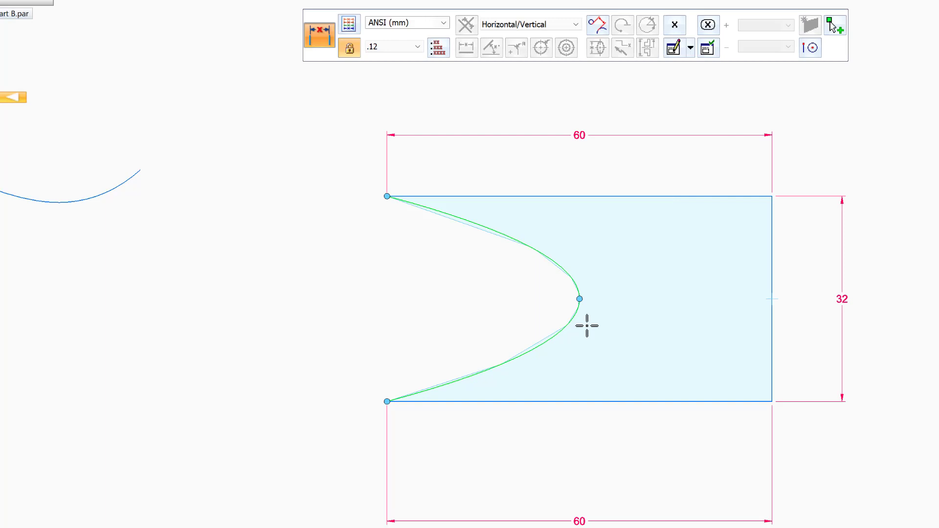
pyautogui.click(387, 401)
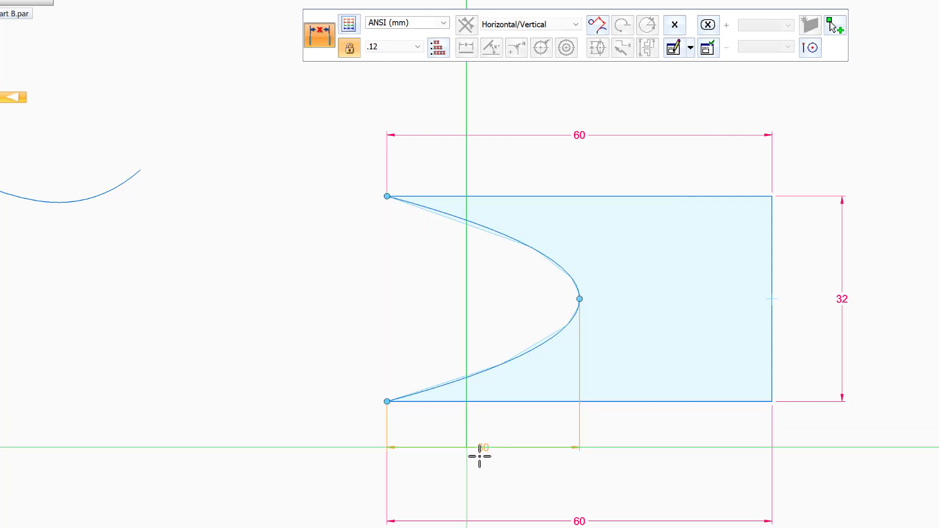
pyautogui.click(503, 448)
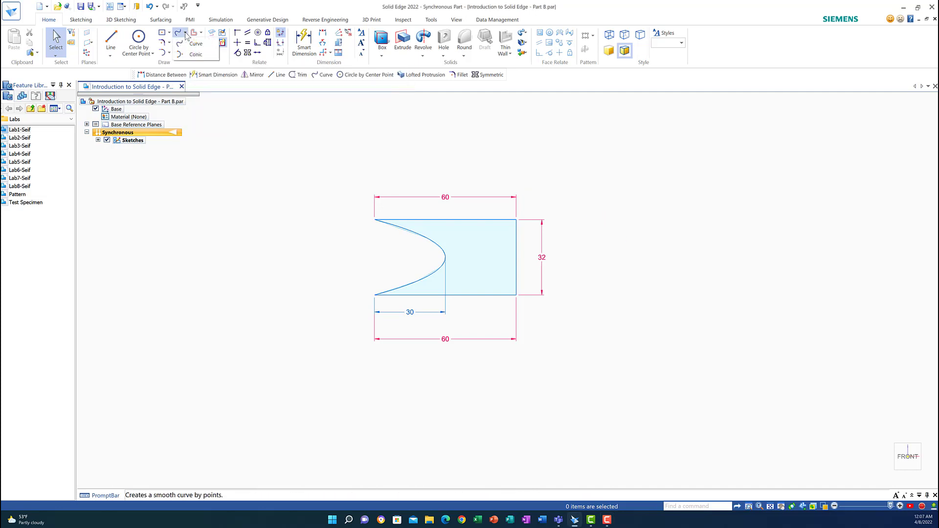
# Step: Draw a shallow conic with Rho 0.500 in the empty area beside the profile, with vertically aligned endpoints and bulging away from the profile
pyautogui.click(185, 33)
pyautogui.click(195, 55)
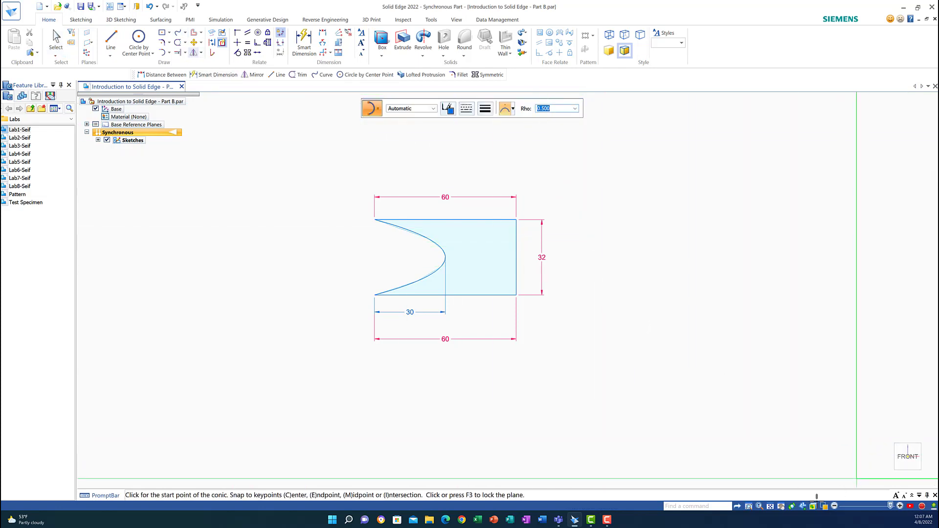
pyautogui.click(780, 507)
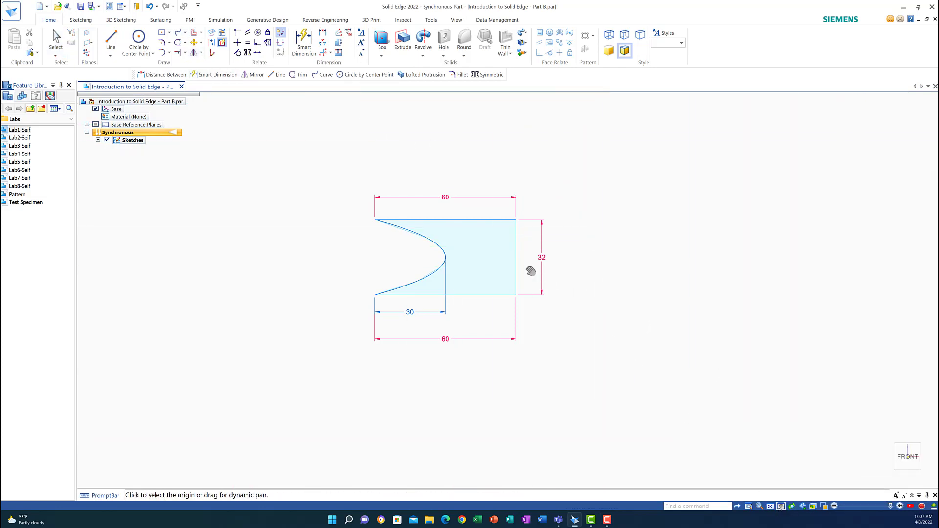
pyautogui.moveTo(479, 251); pyautogui.dragTo(307, 252)
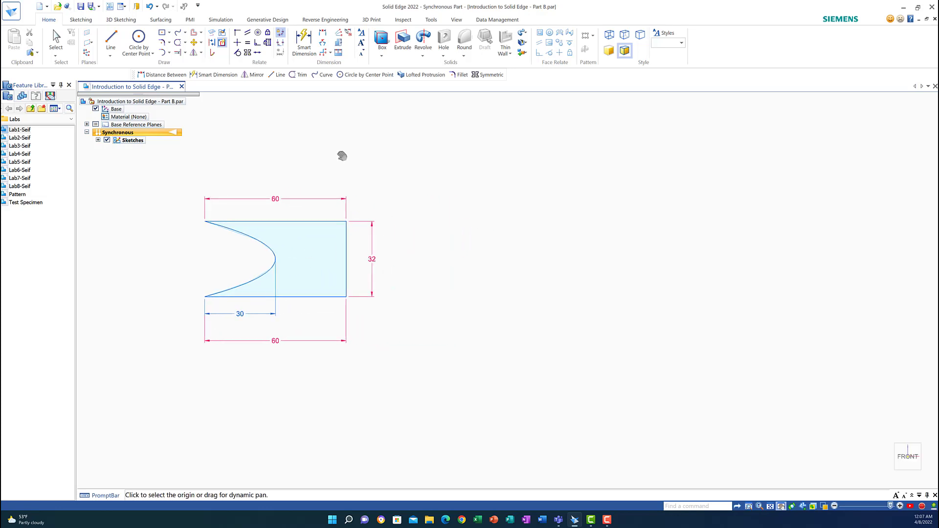
pyautogui.click(186, 32)
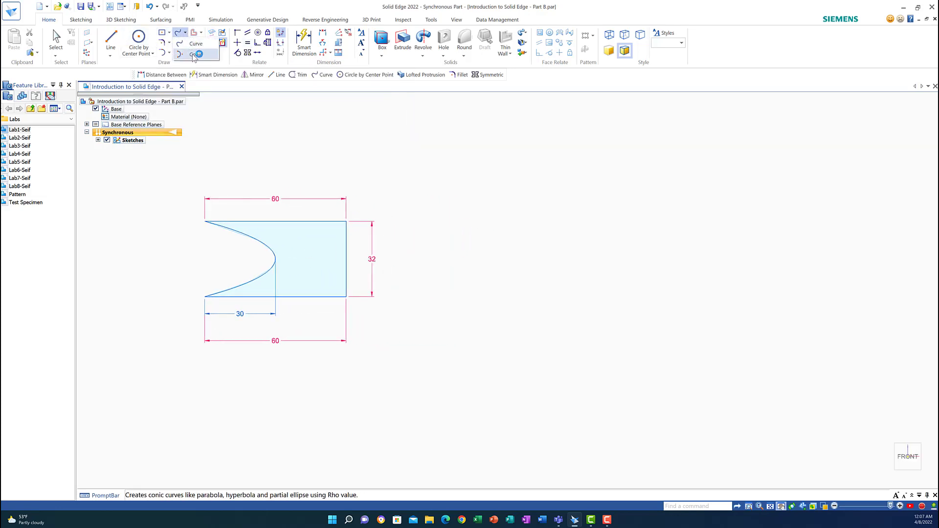
pyautogui.click(194, 50)
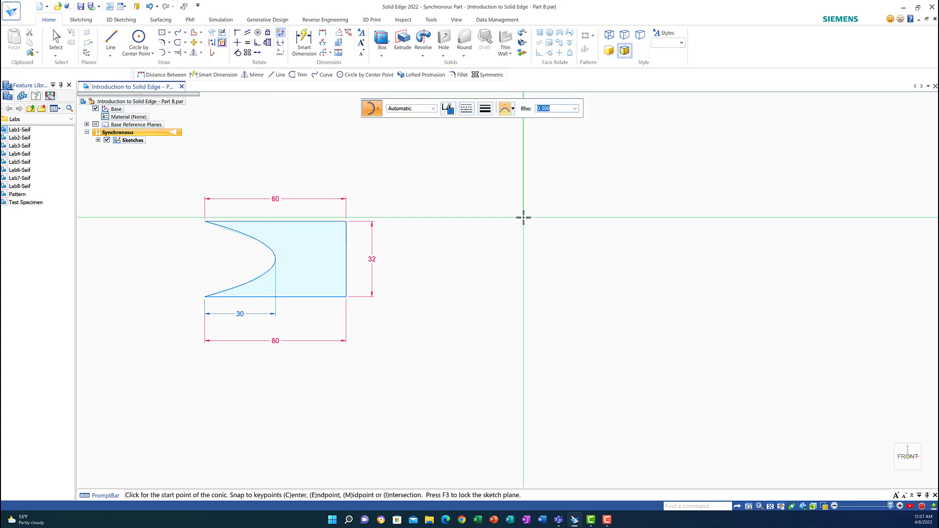
pyautogui.click(562, 210)
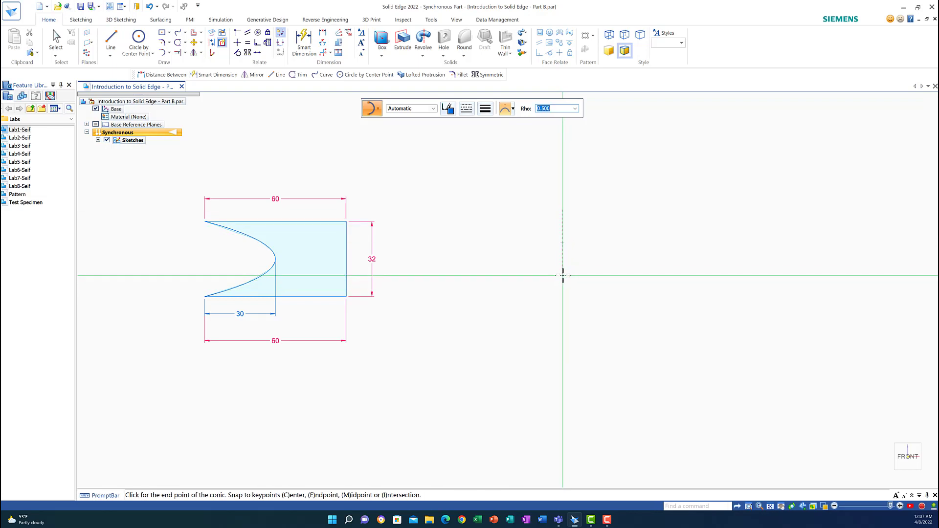
pyautogui.click(562, 277)
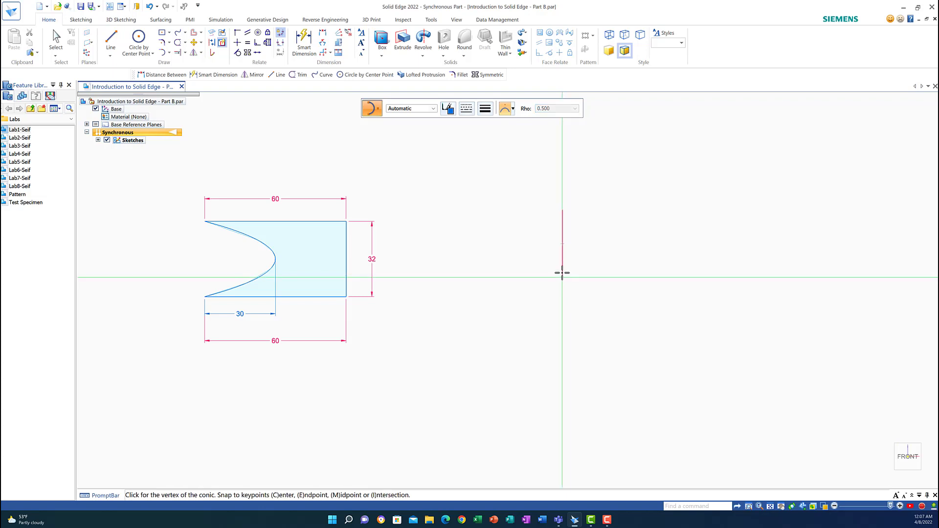
pyautogui.click(581, 242)
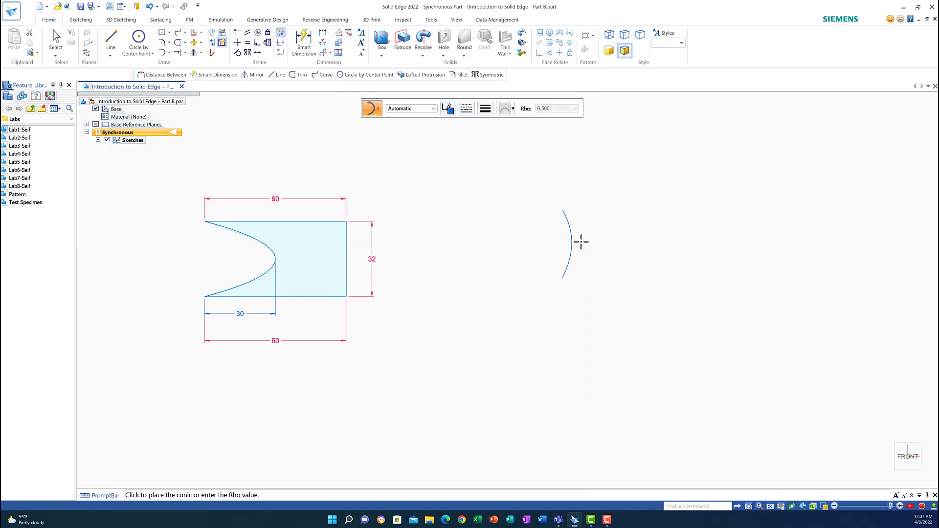
pyautogui.click(581, 241)
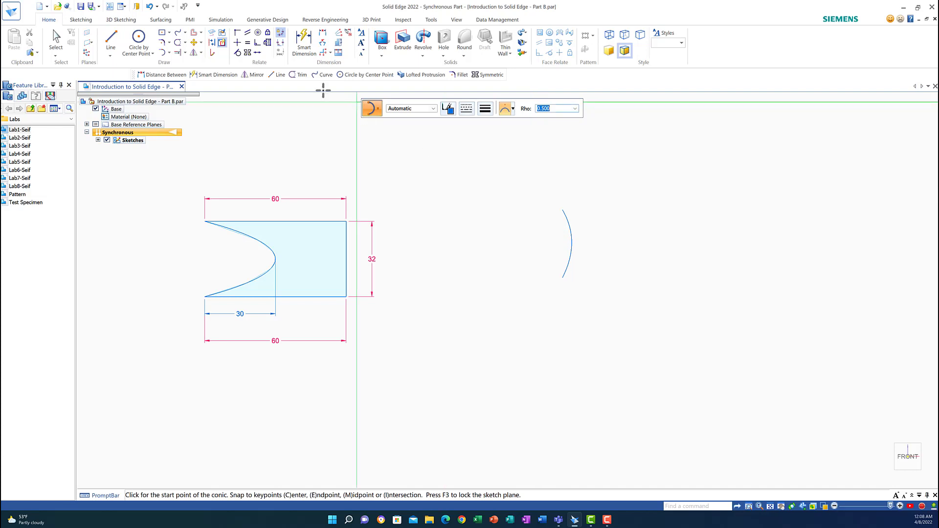
# Step: Mirror a copy of the small conic about the vertical line through its endpoints to close a leaf shape
pyautogui.click(194, 52)
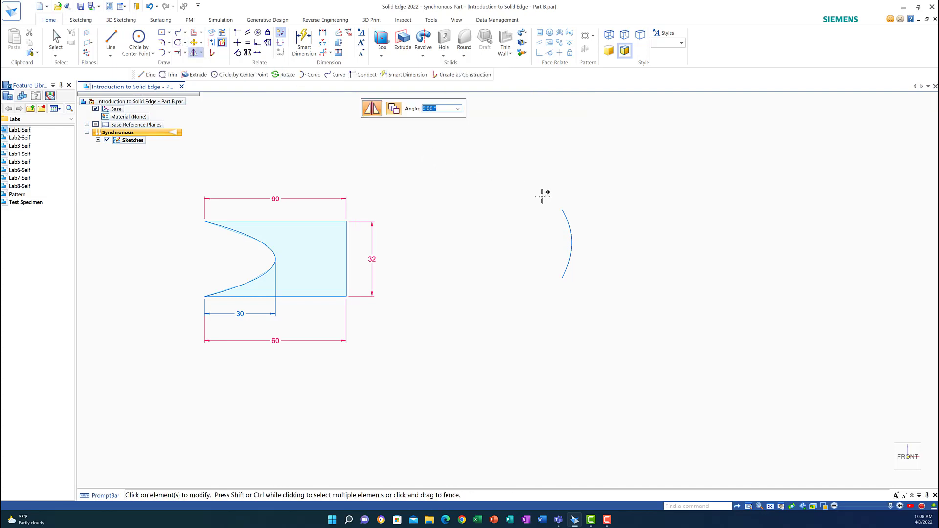
pyautogui.moveTo(554, 198); pyautogui.dragTo(582, 295)
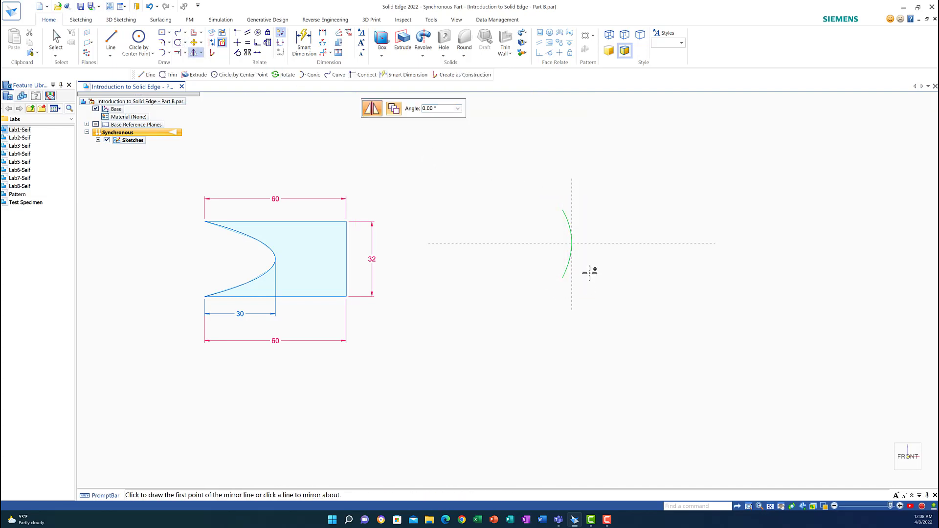
pyautogui.click(563, 277)
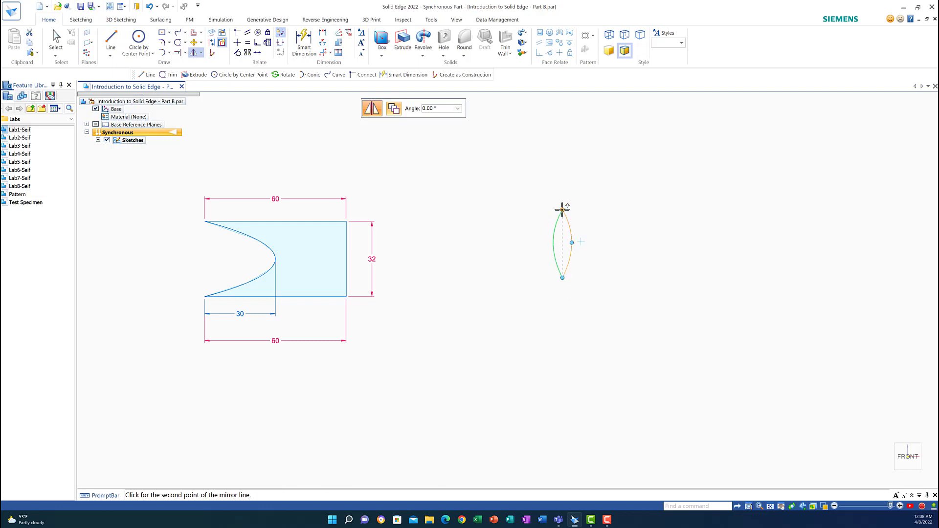
pyautogui.click(562, 209)
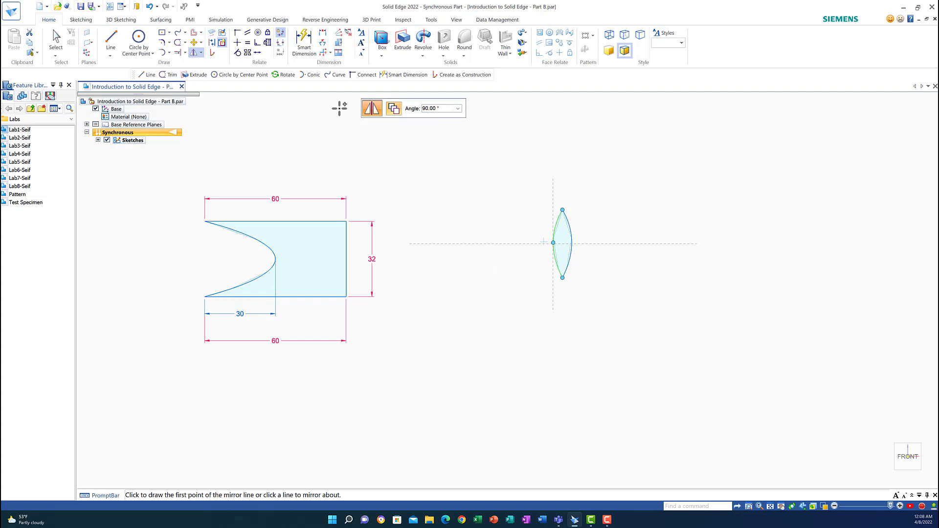
# Step: Rotate copies of the leaf about its lower tip with a 45° step, placing them at 90° intervals to make a four-petal flower
pyautogui.click(201, 44)
pyautogui.click(212, 66)
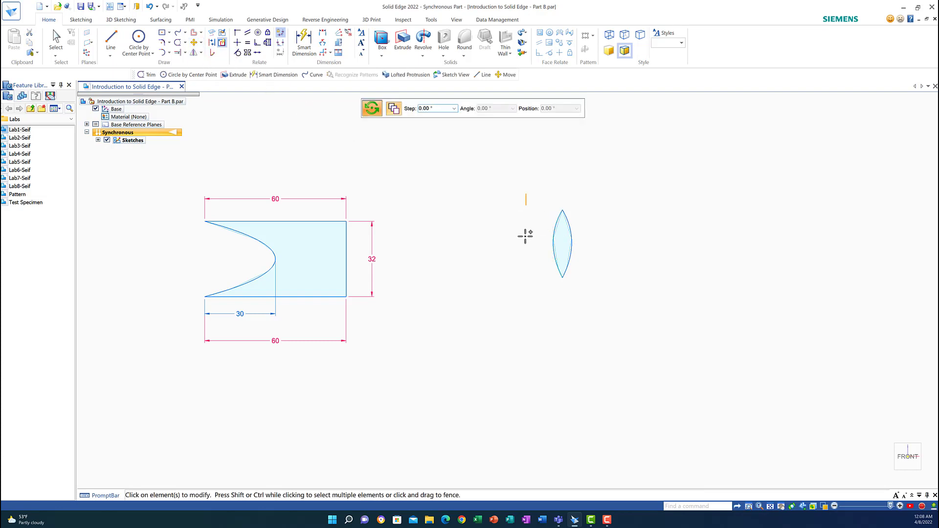
pyautogui.moveTo(525, 236)
pyautogui.mouseDown()
pyautogui.moveTo(540, 283)
pyautogui.moveTo(595, 306)
pyautogui.mouseUp()
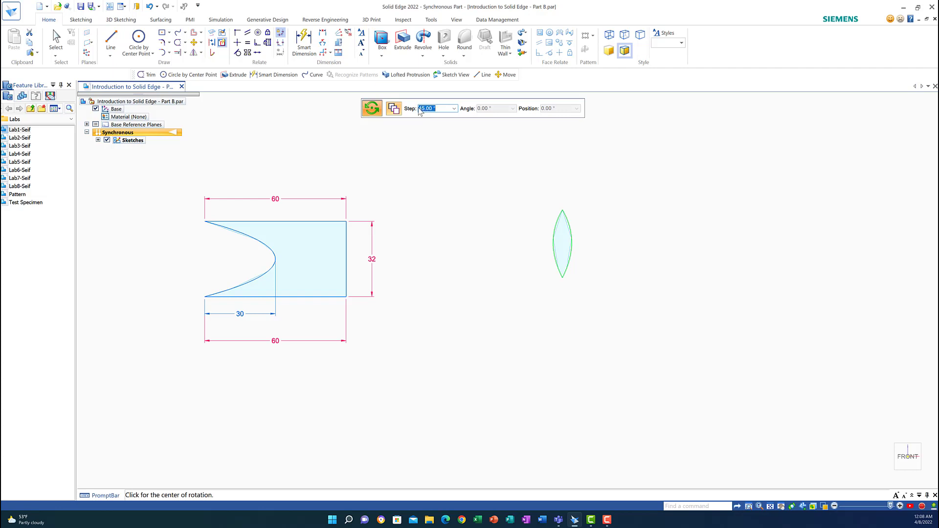
pyautogui.click(562, 278)
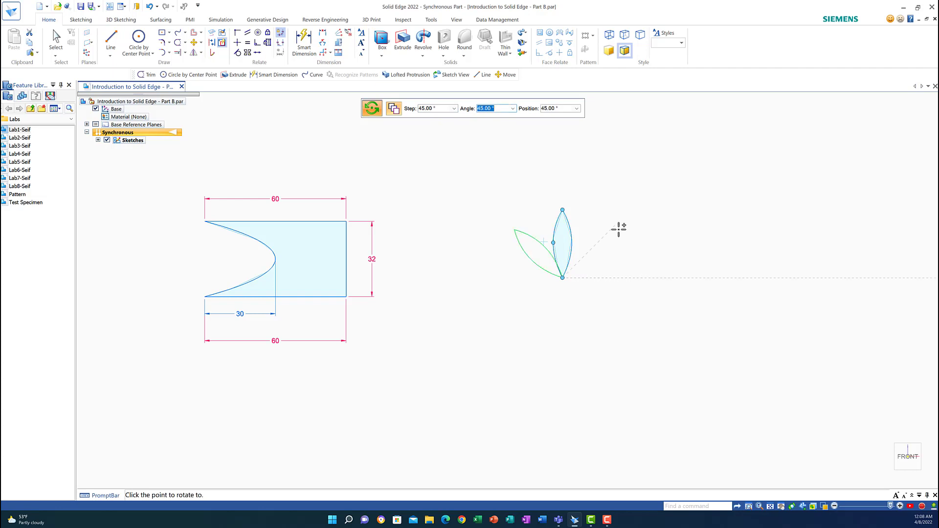
pyautogui.click(565, 185)
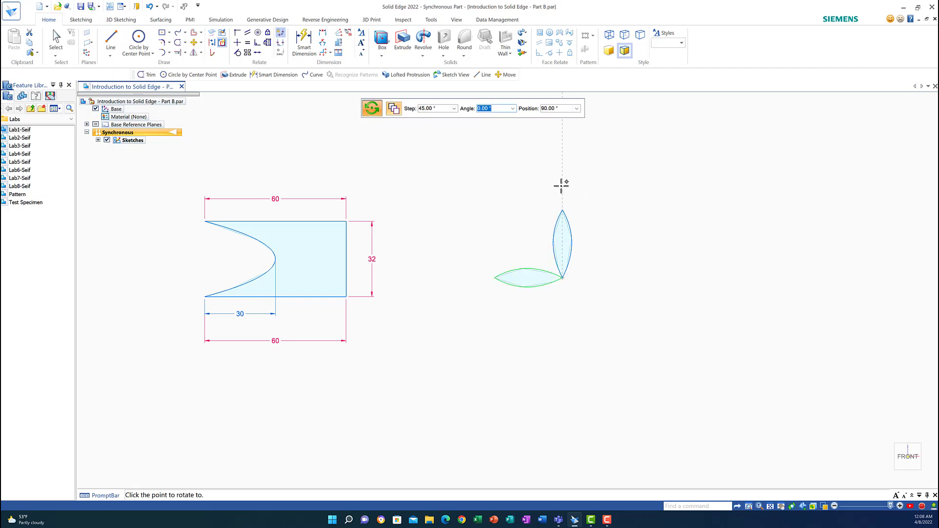
pyautogui.click(506, 295)
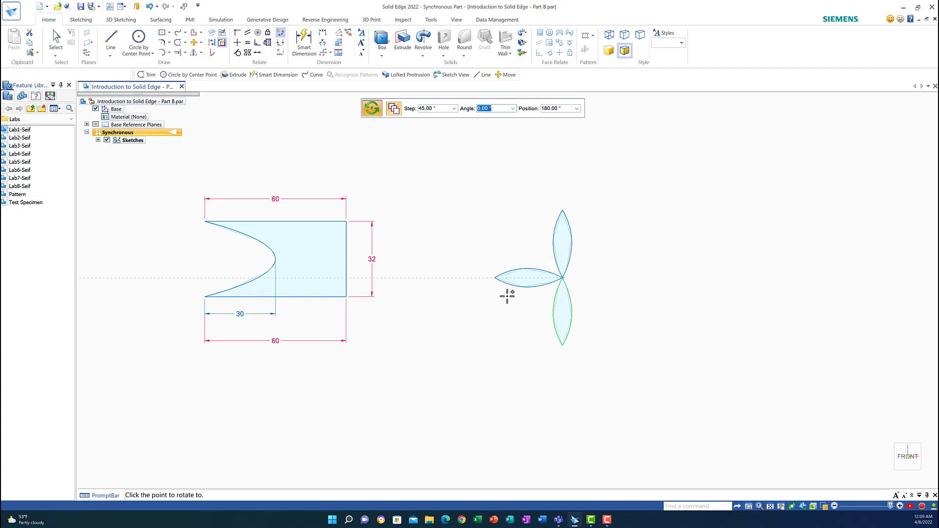
pyautogui.click(558, 307)
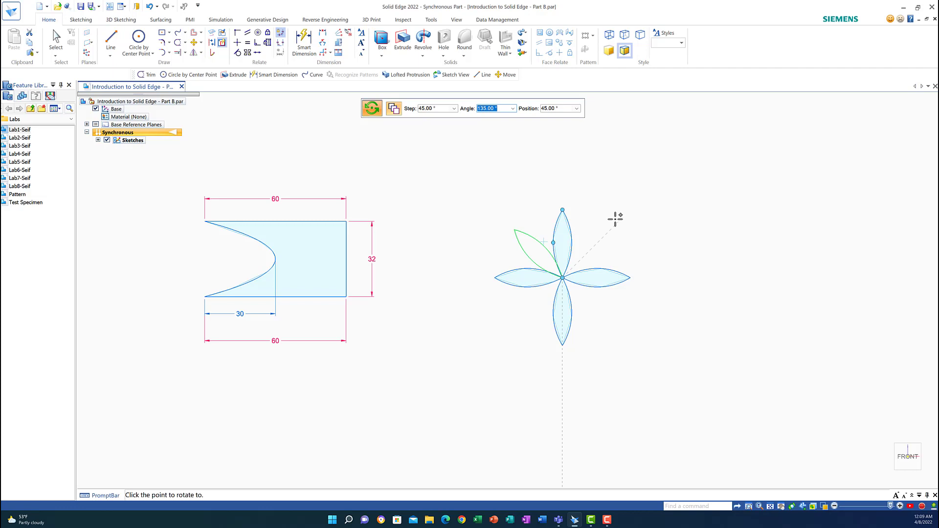
pyautogui.press('Escape')
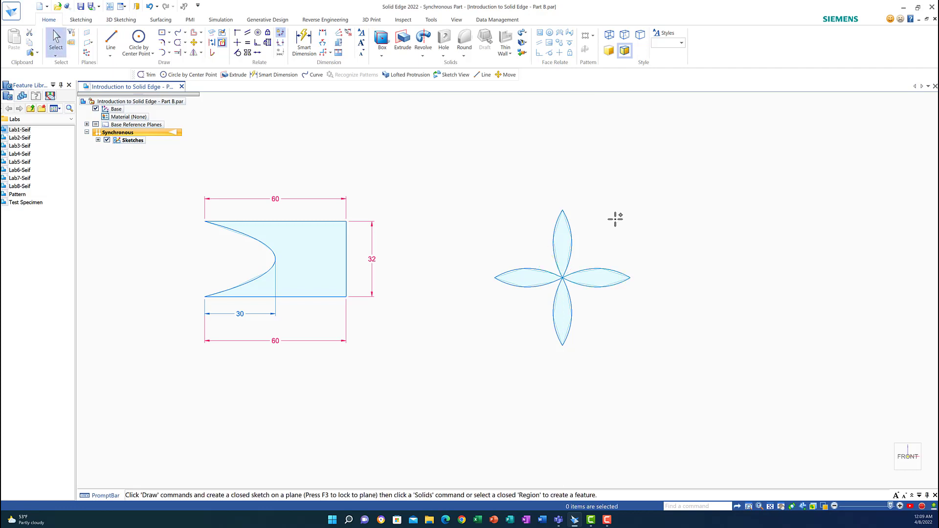